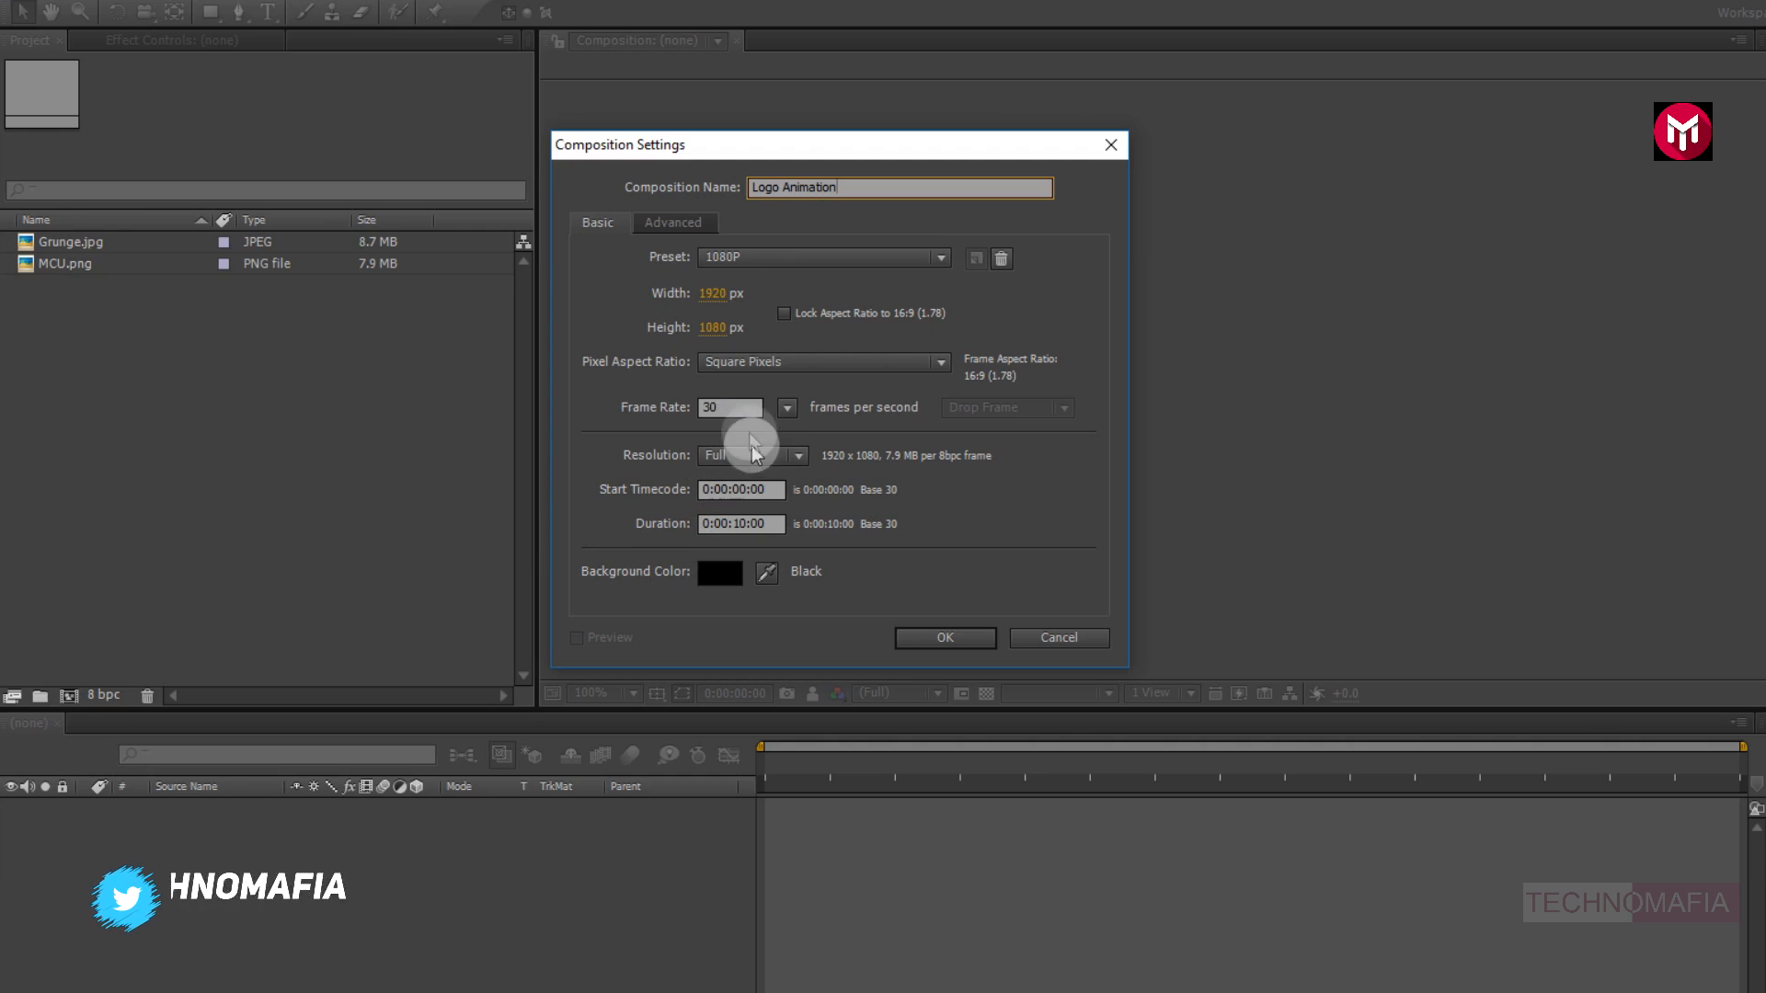
Set the Logo Animation composition's duration to 0:00:05:00 and create the composition
left_click(736, 523)
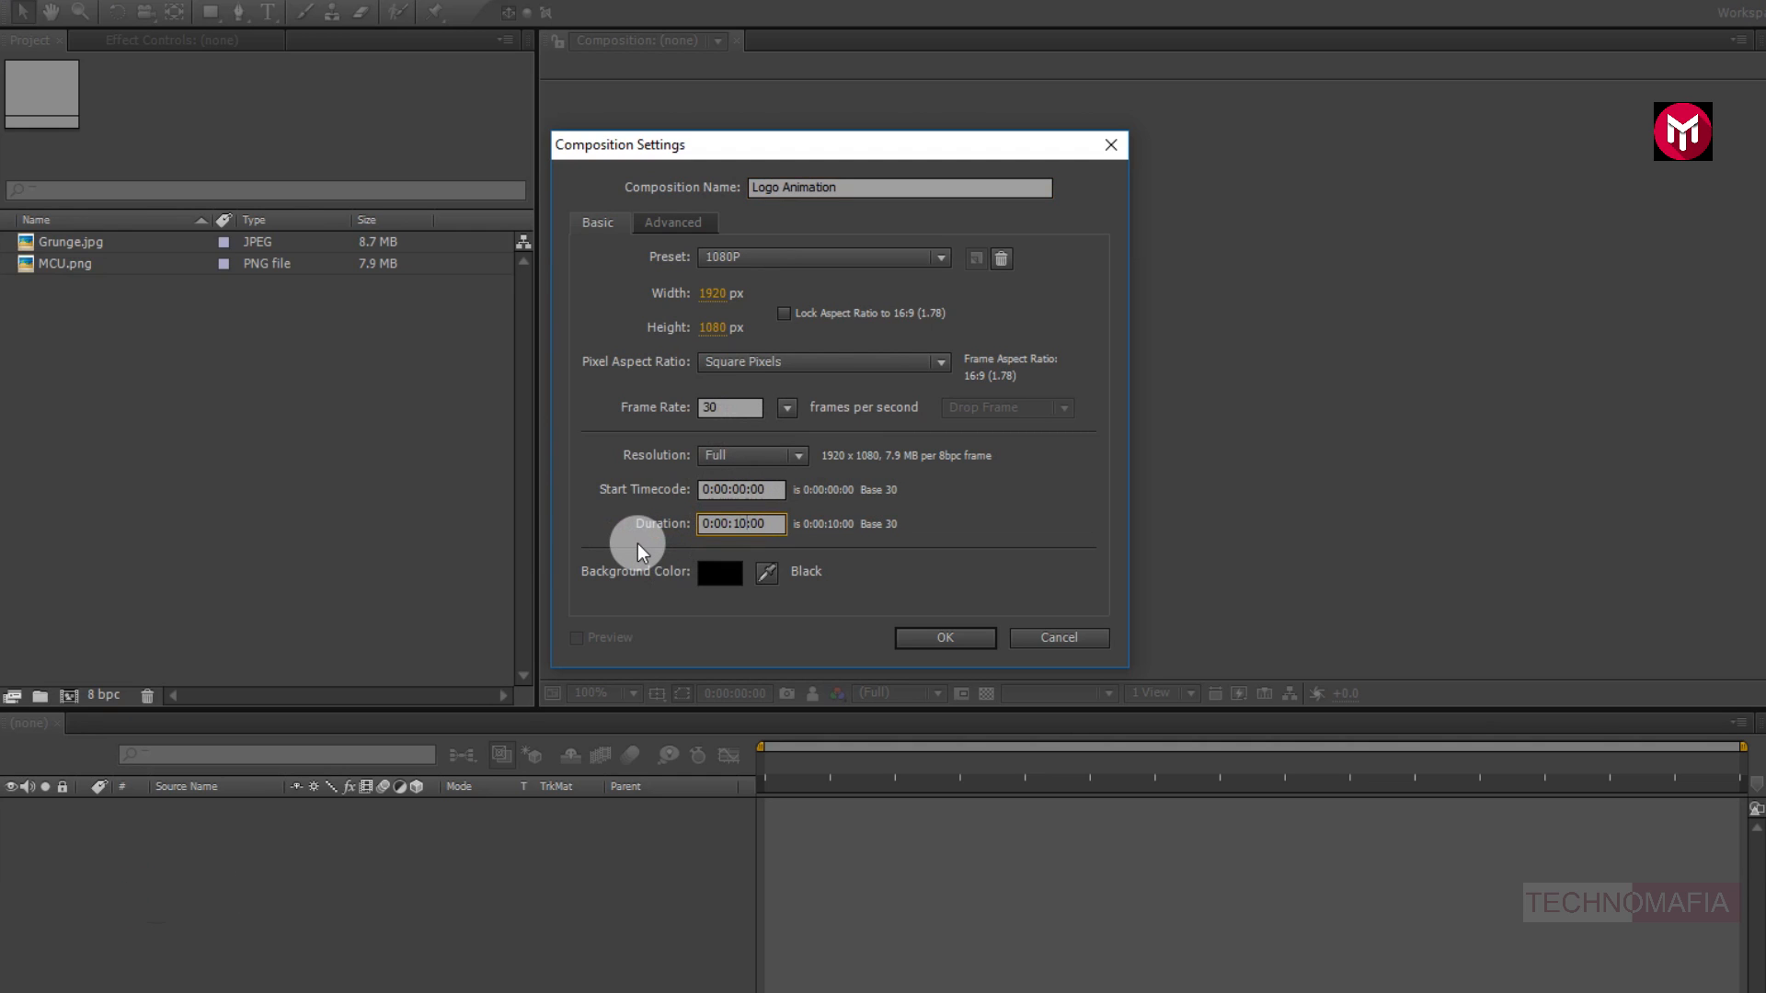
key("BackSpace")
key("BackSpace")
type("05")
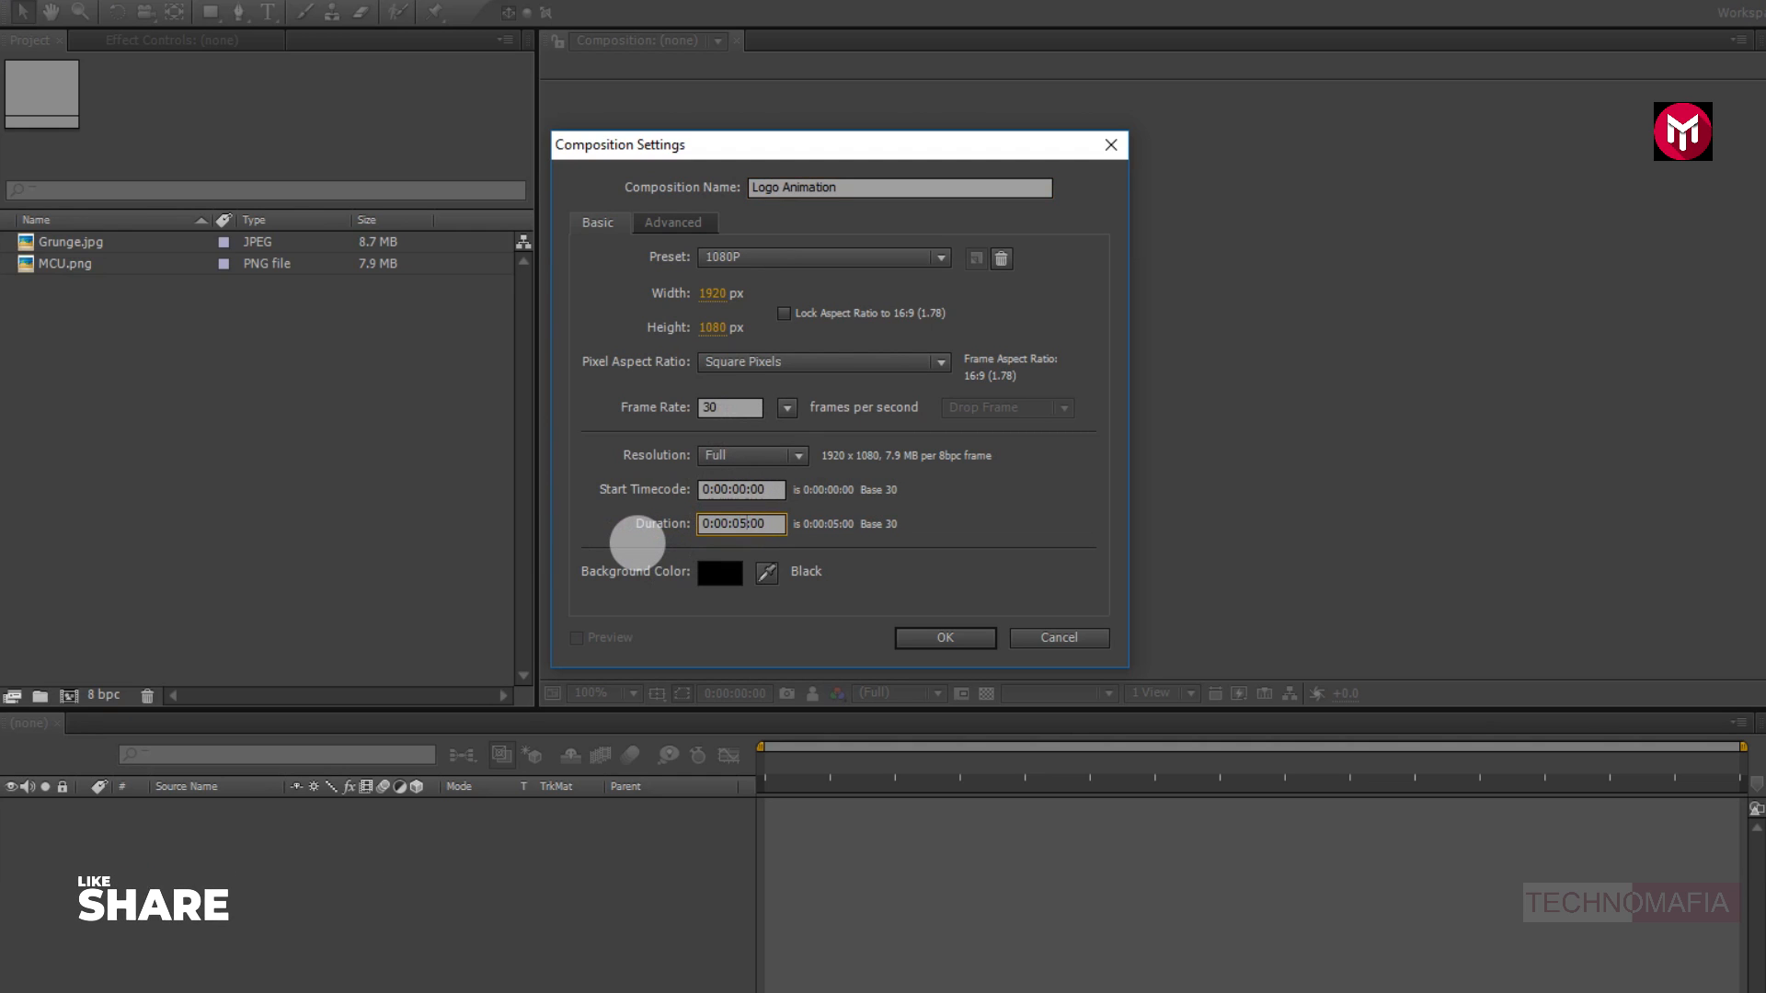
left_click(919, 637)
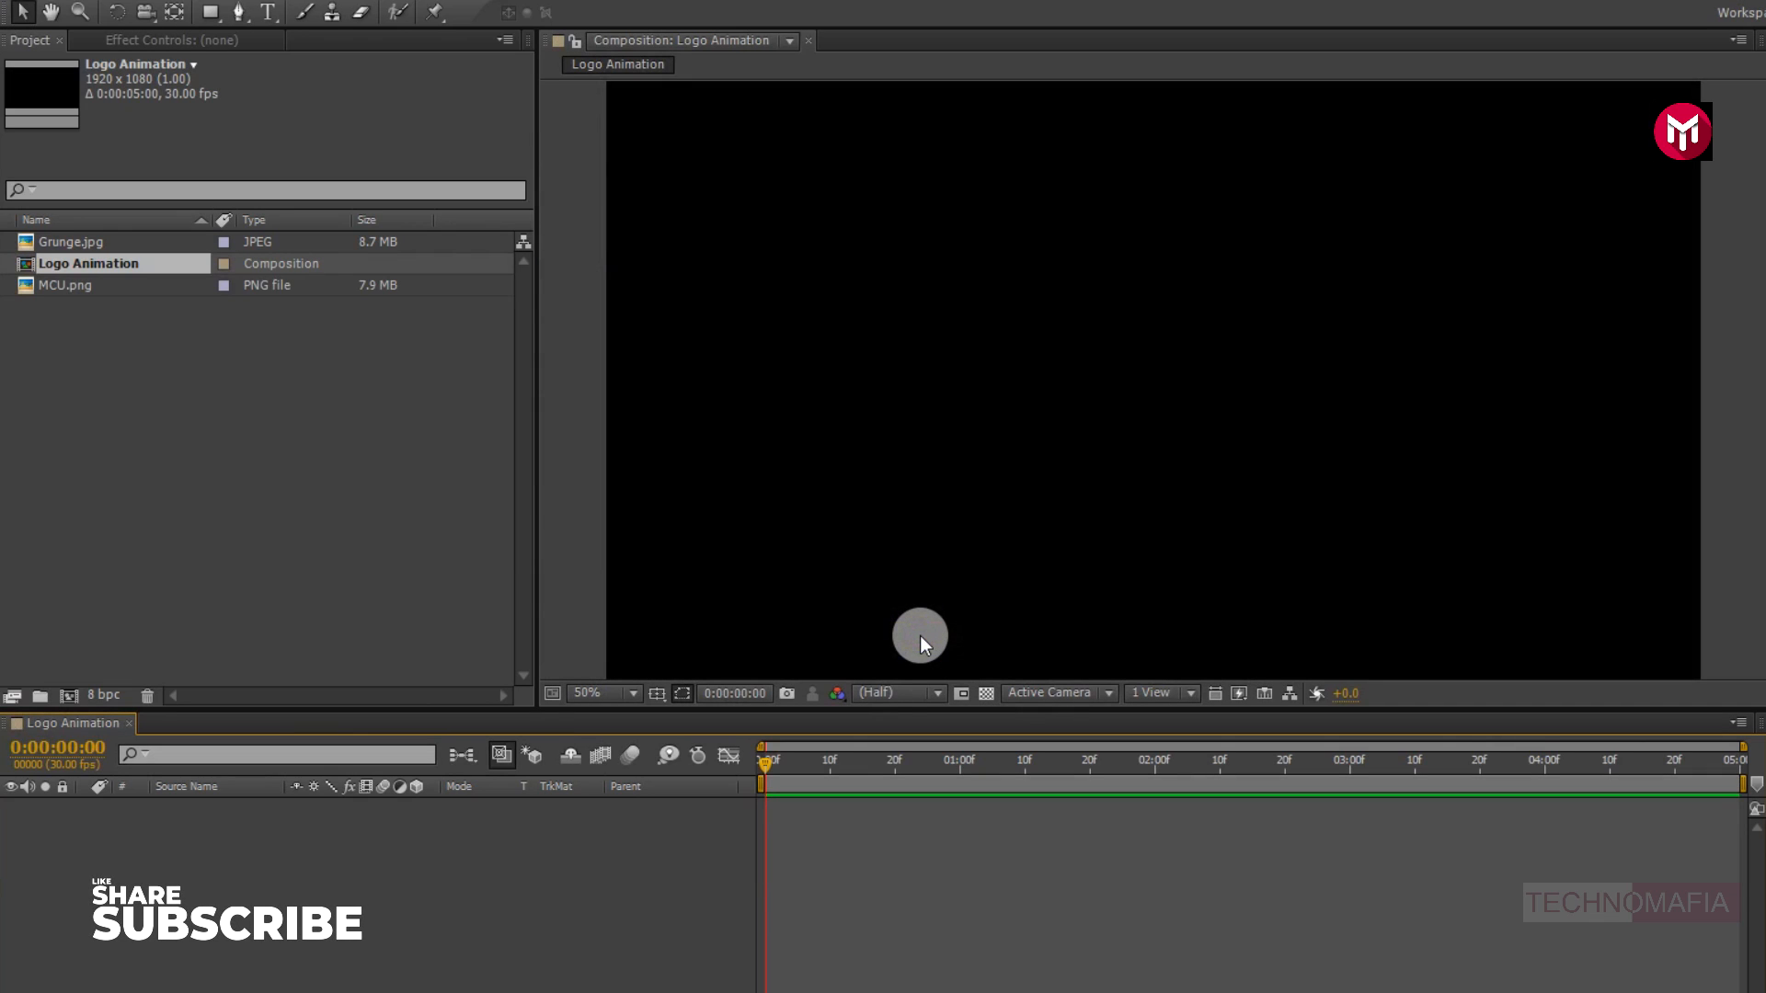
Add a black 1920 x 1080 px solid named BG to the composition
right_click(219, 851)
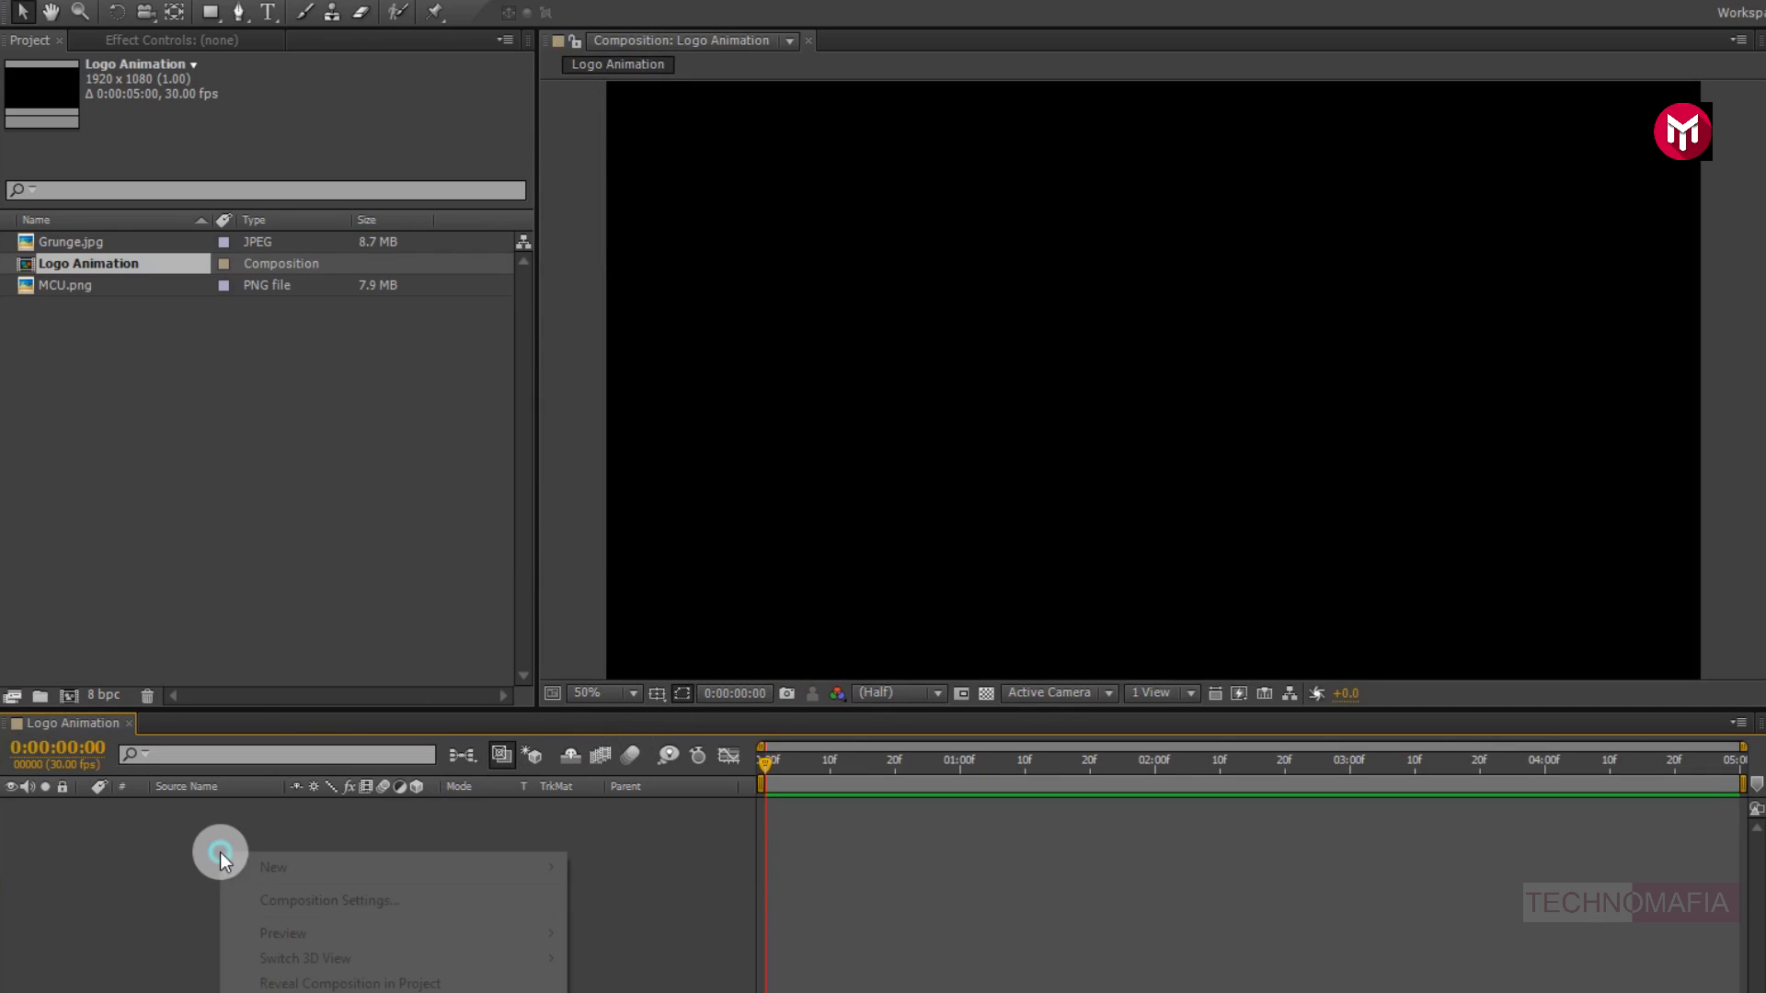
mouse_move(338, 870)
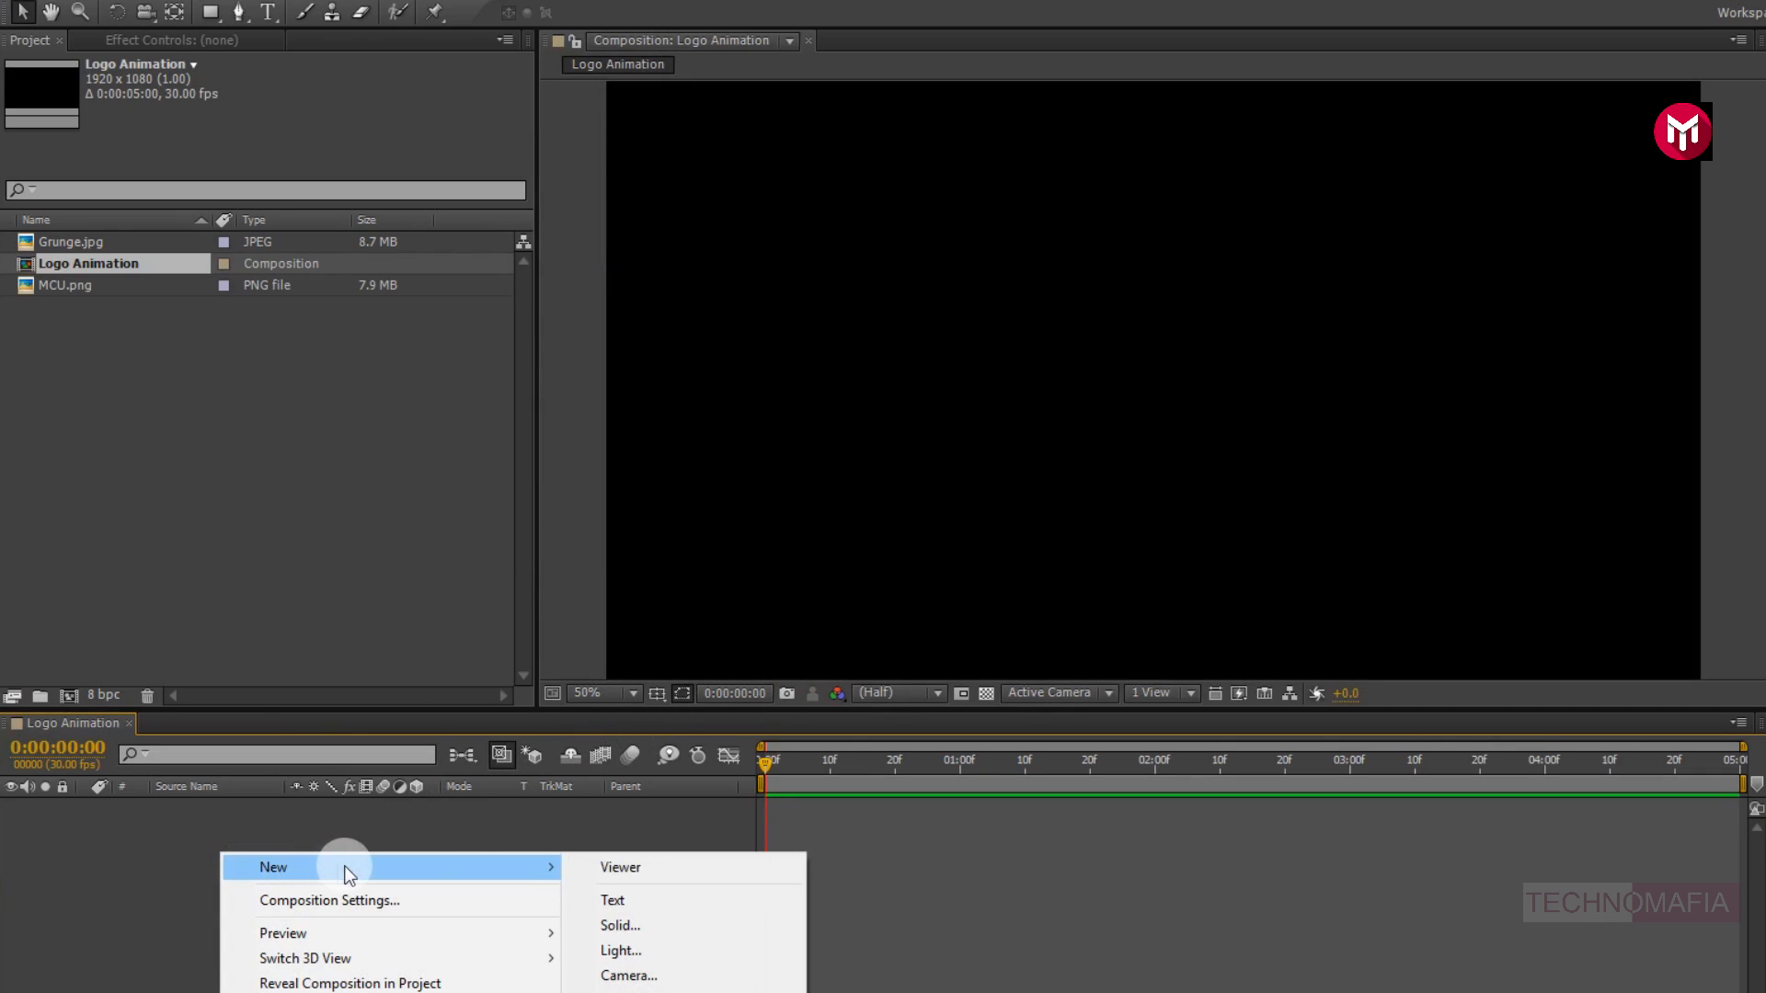
left_click(648, 918)
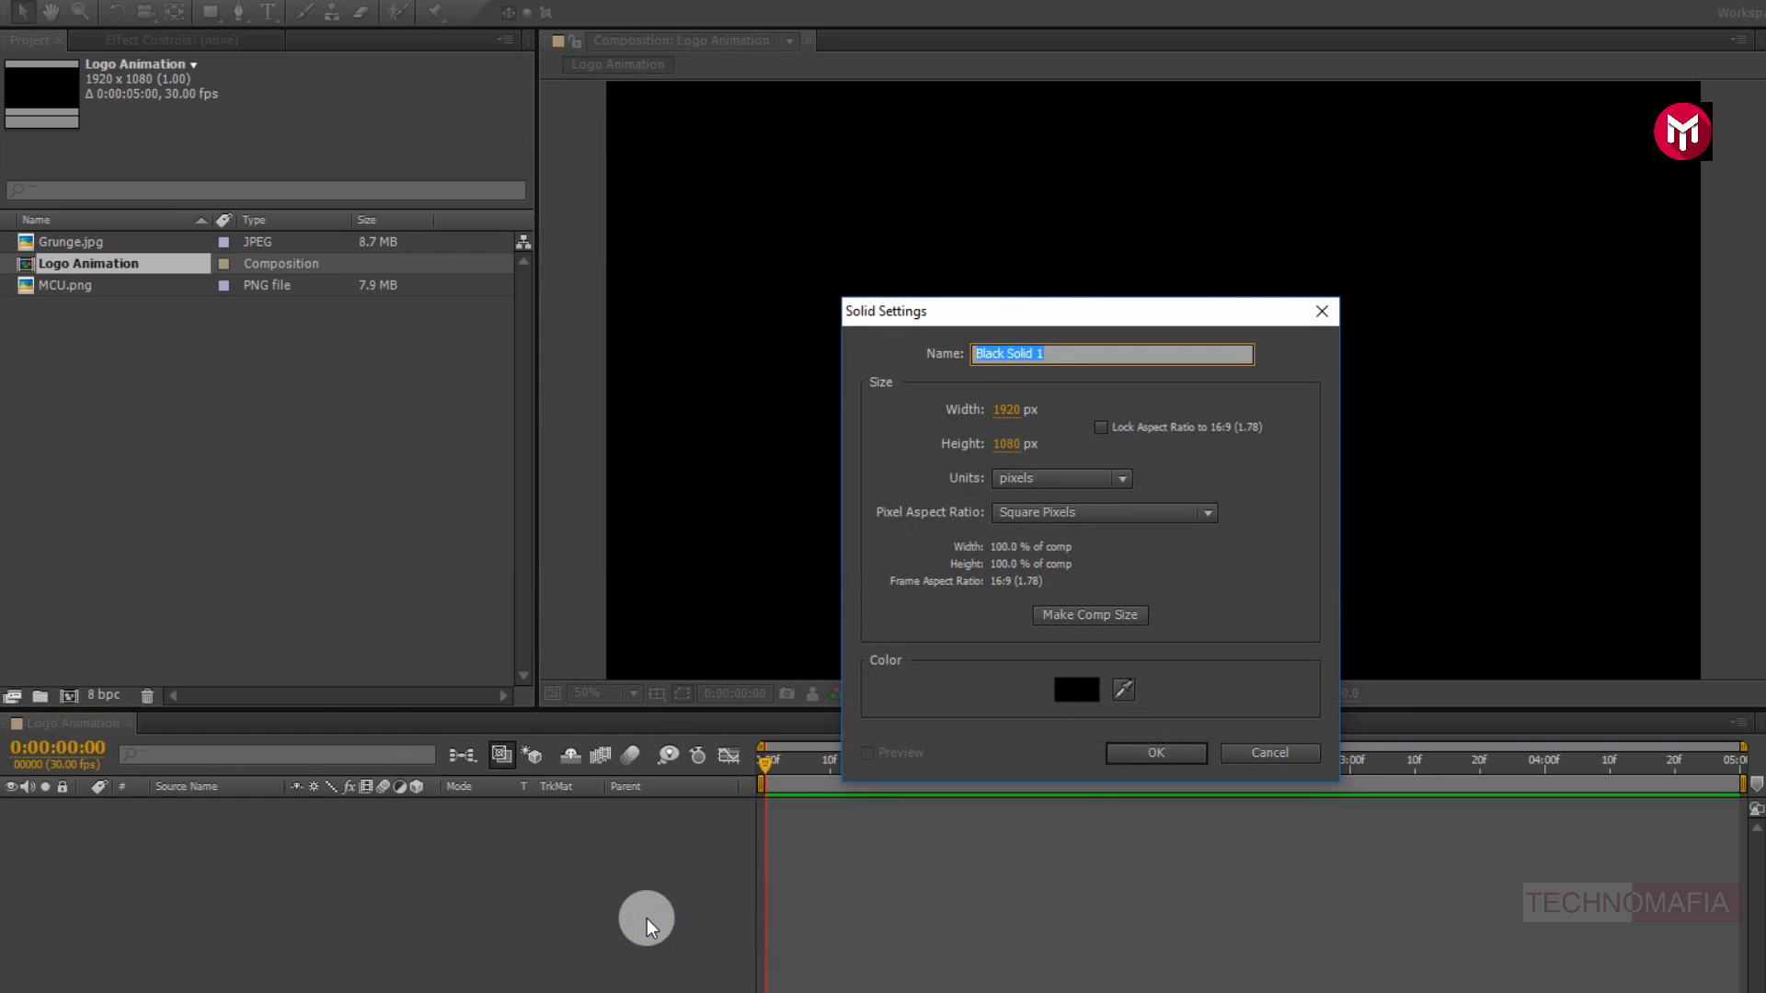
type("BG")
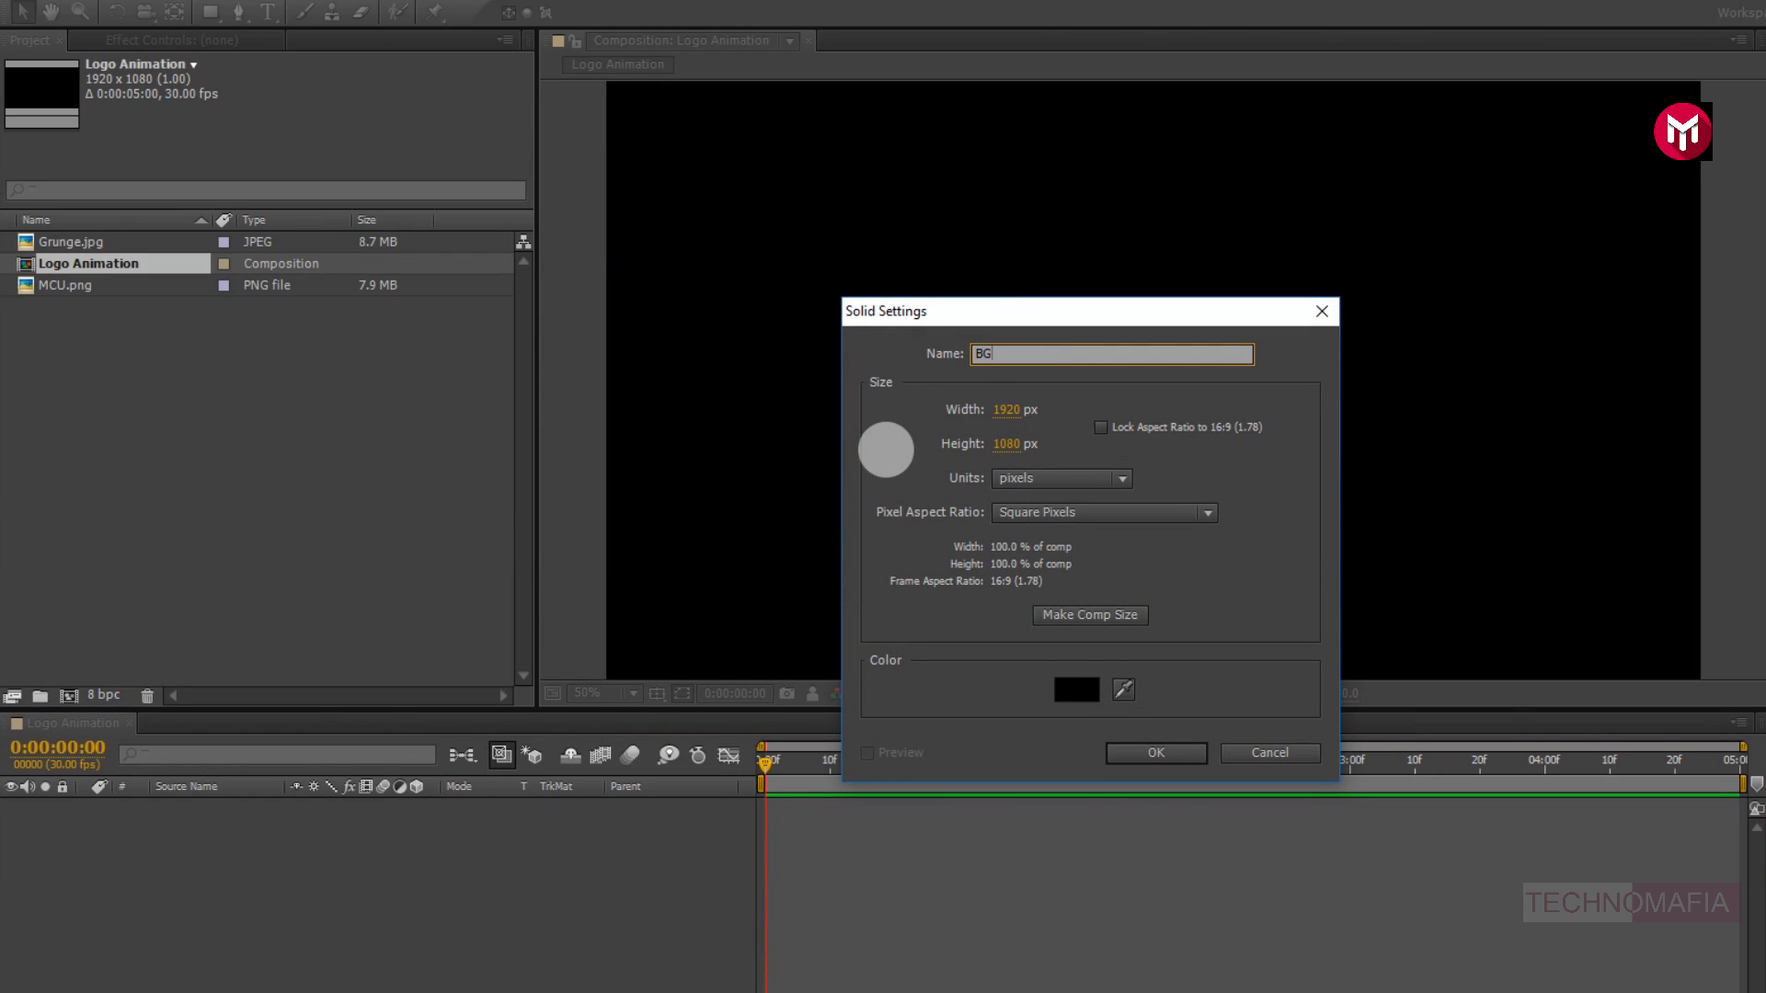
left_click(1150, 750)
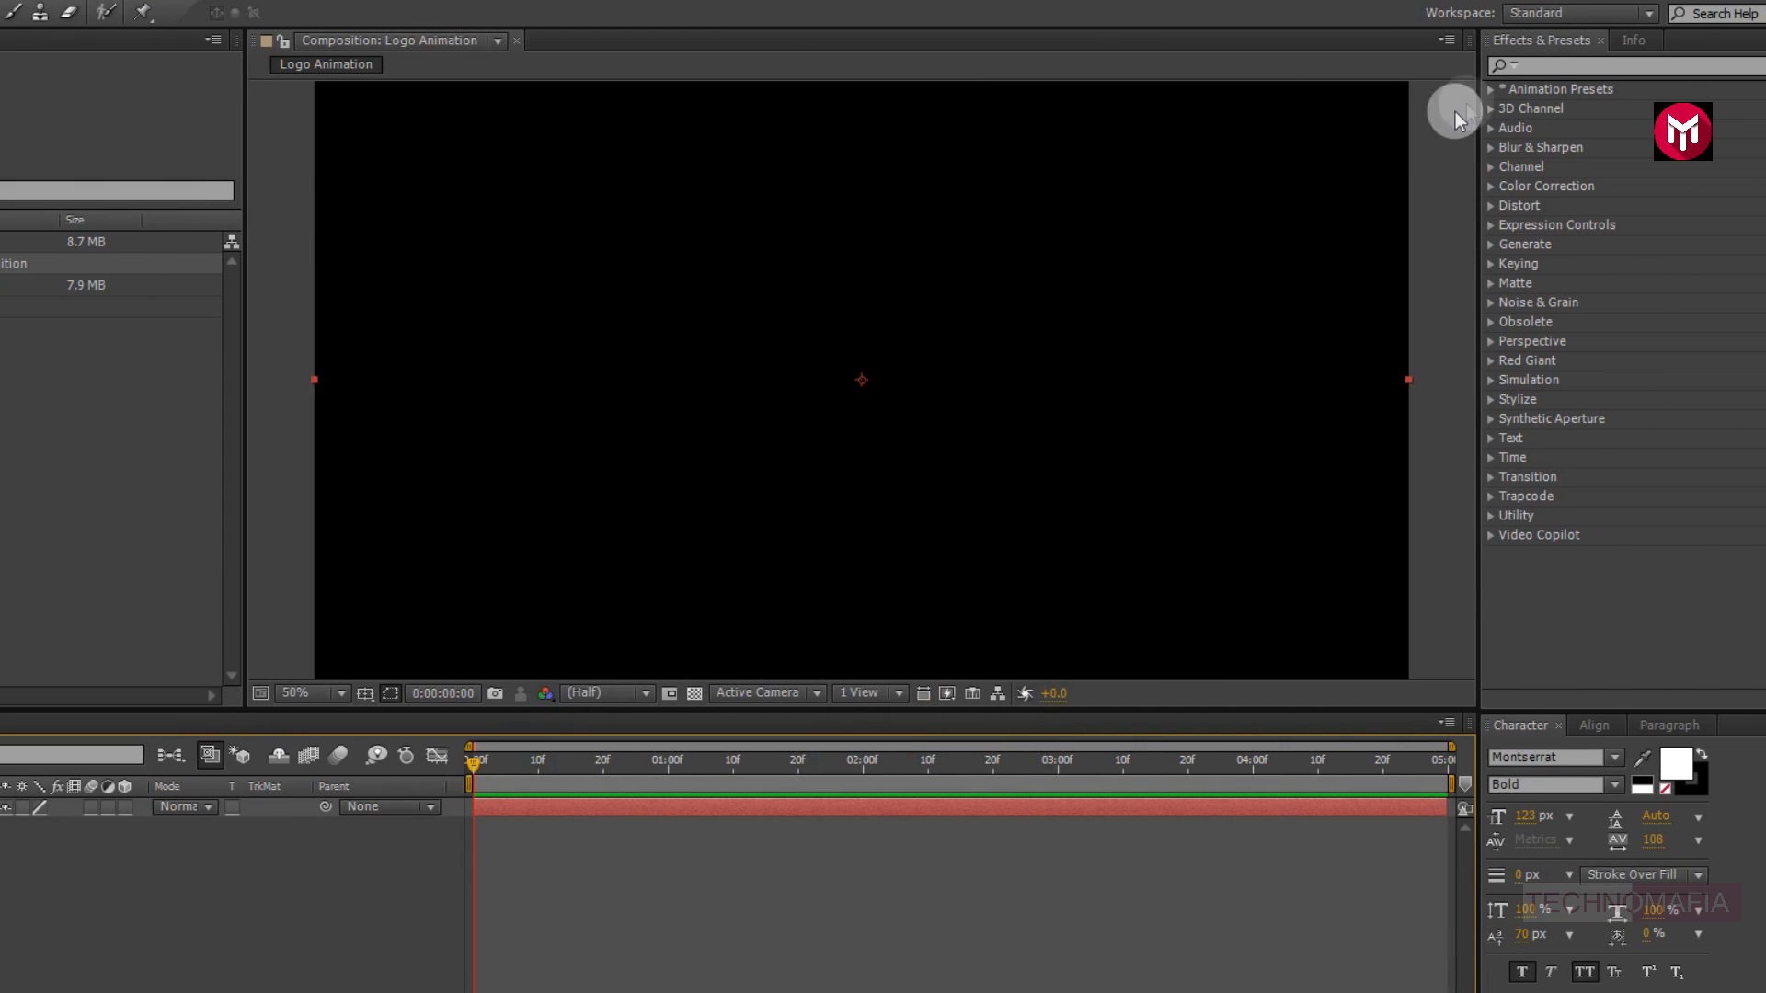
Find the Ramp effect and apply it to the BG layer
left_click(1541, 66)
type("ramp")
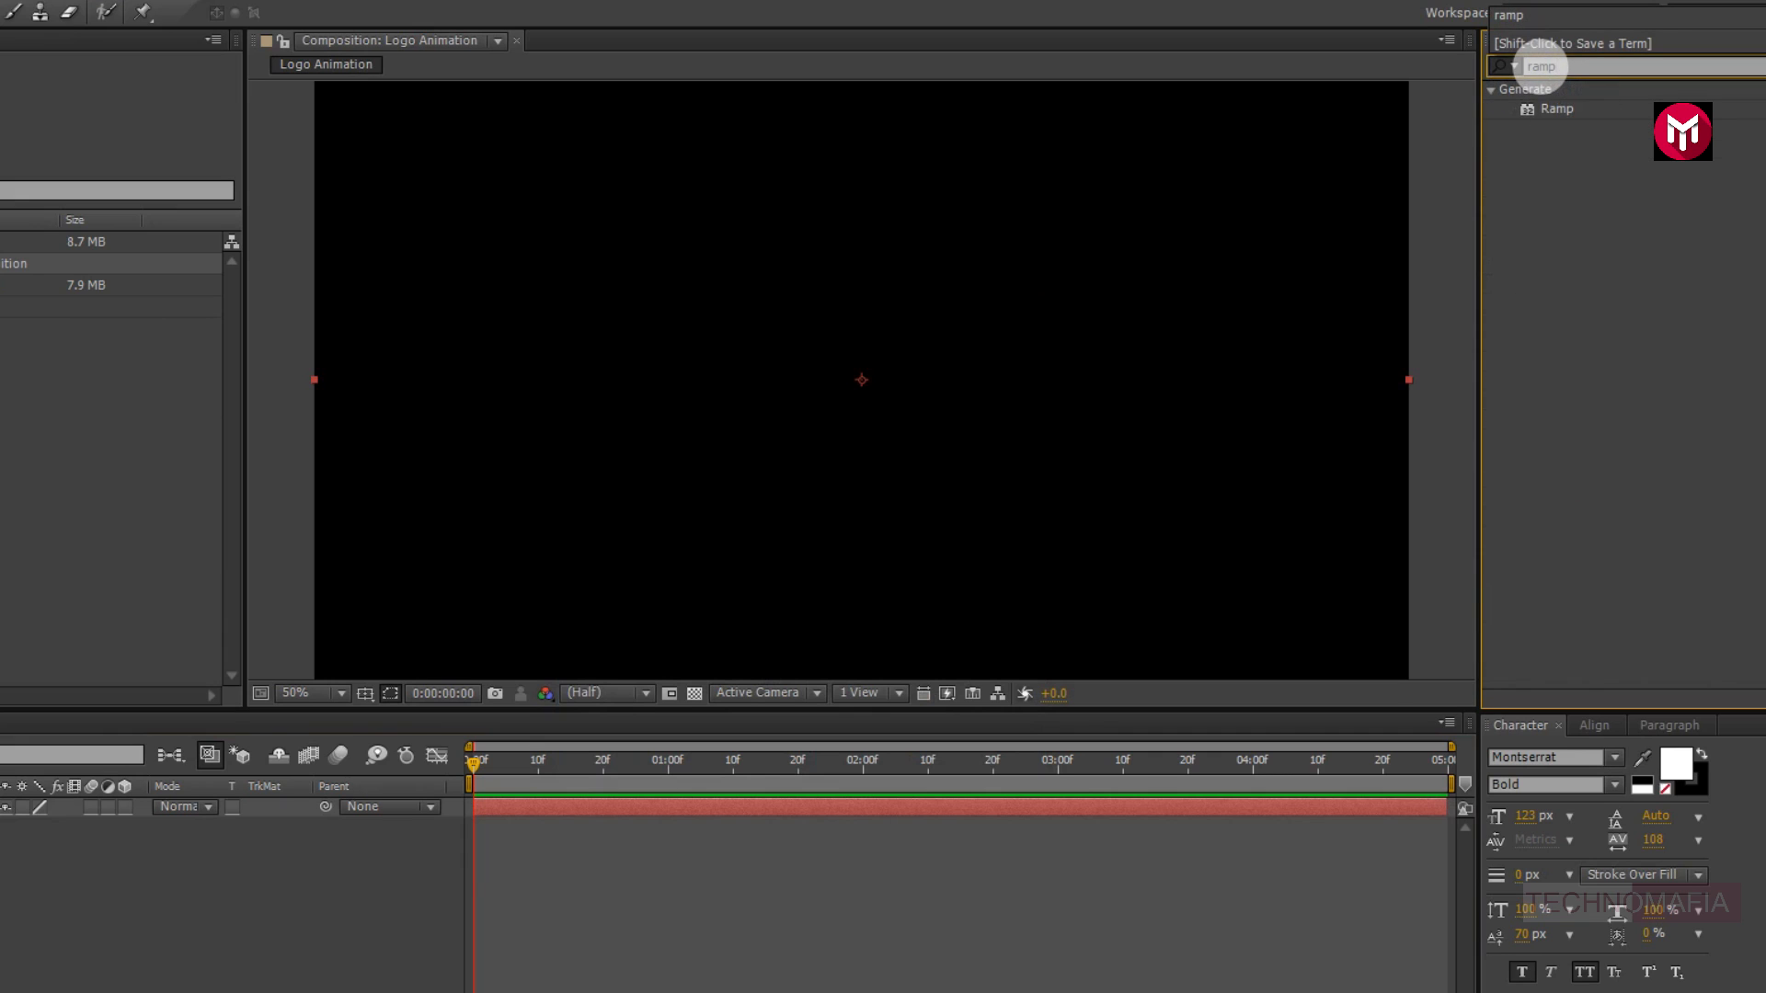
double_click(1556, 108)
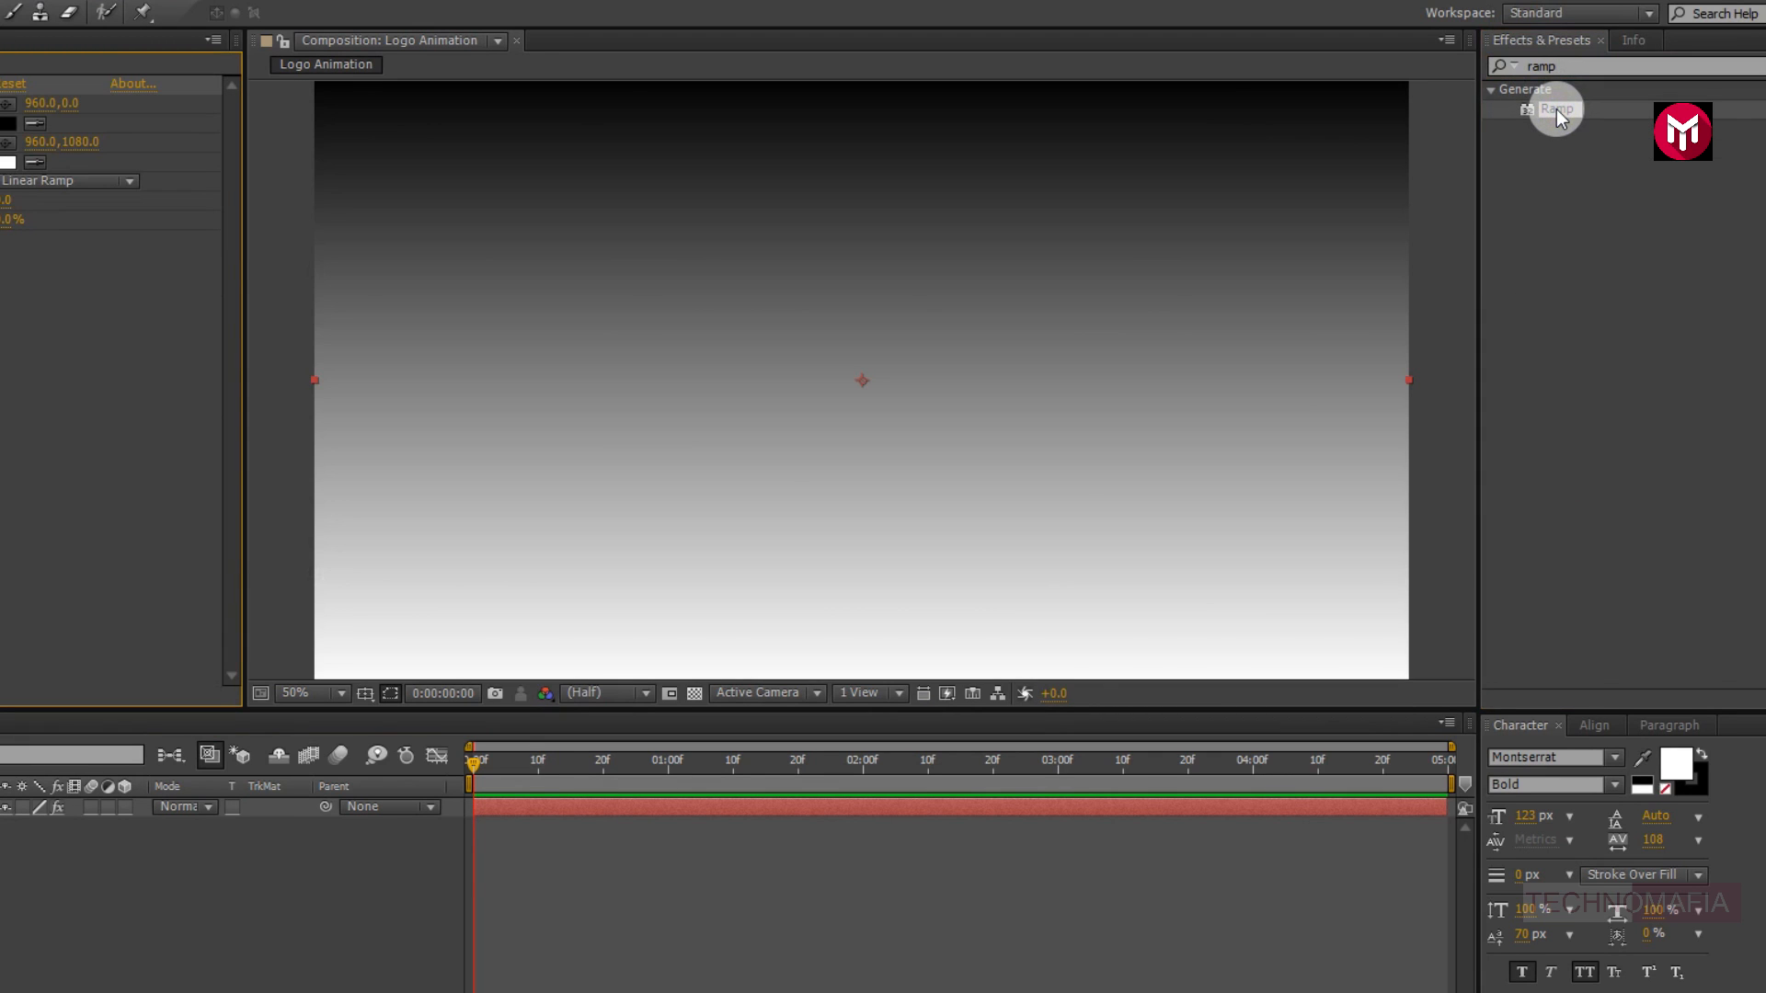
Set the ramp's end color to dark gray, about 1A1A1A, and its start color to a similar dark gray
left_click(8, 162)
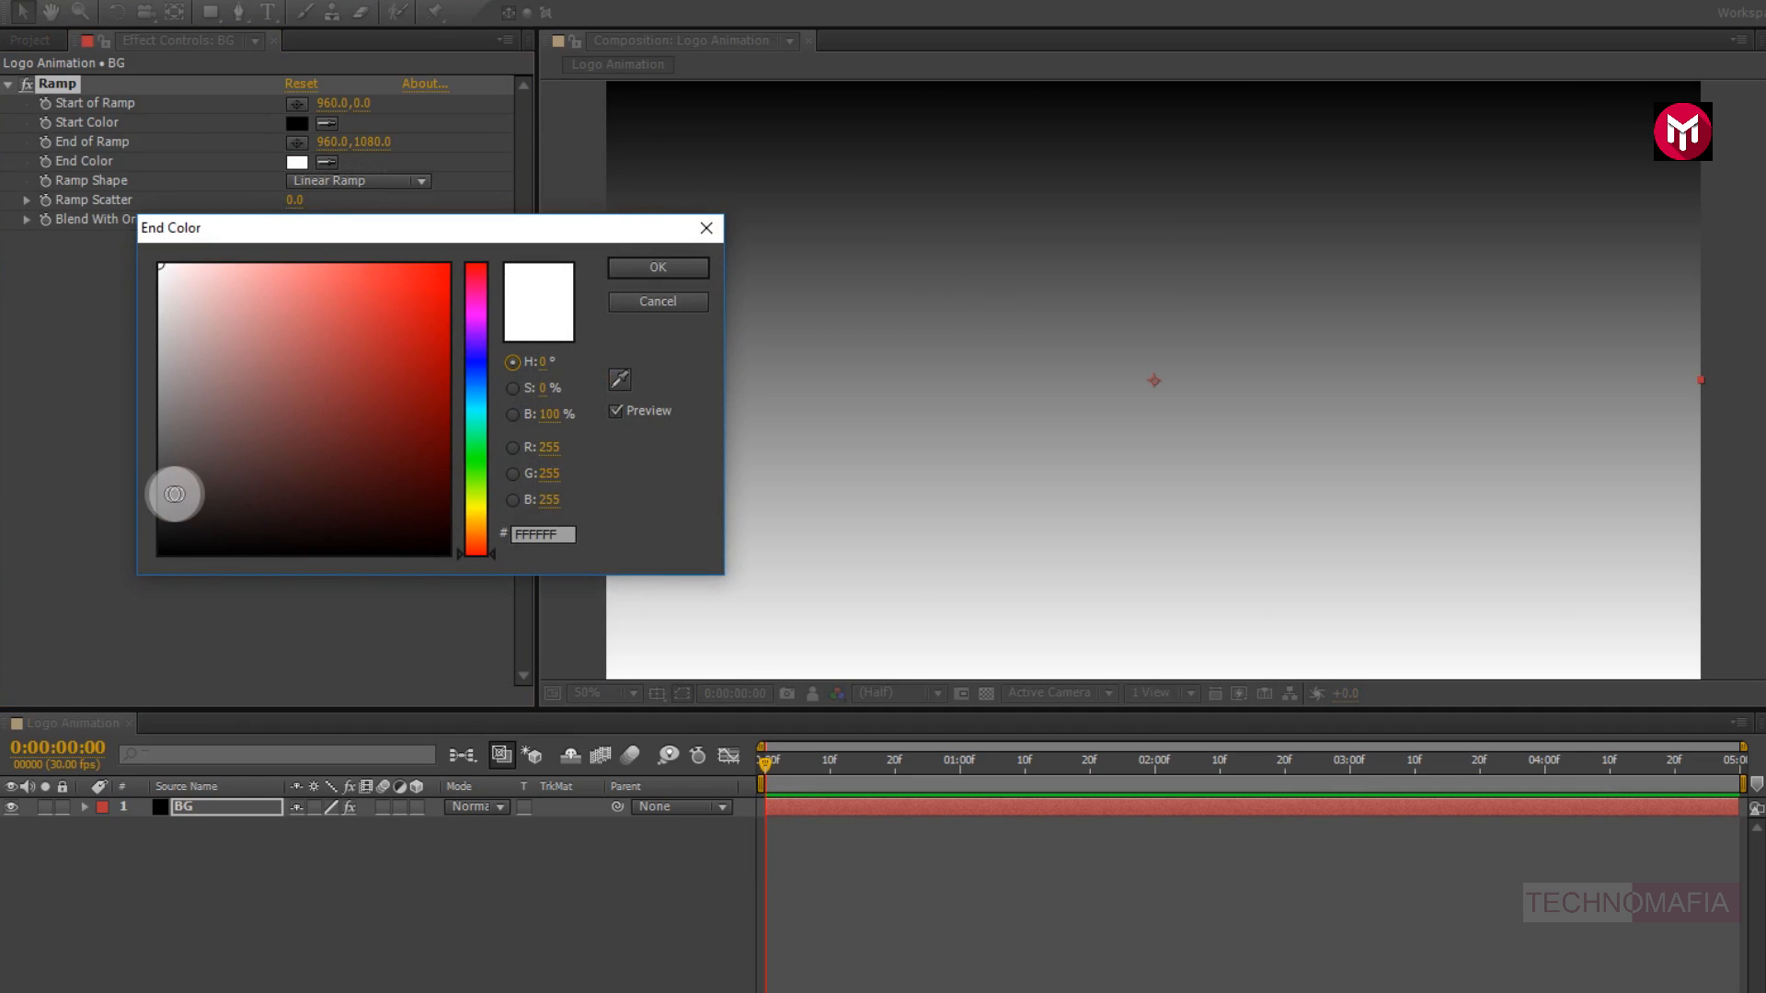
left_click(163, 525)
left_click_drag(163, 525, 161, 520)
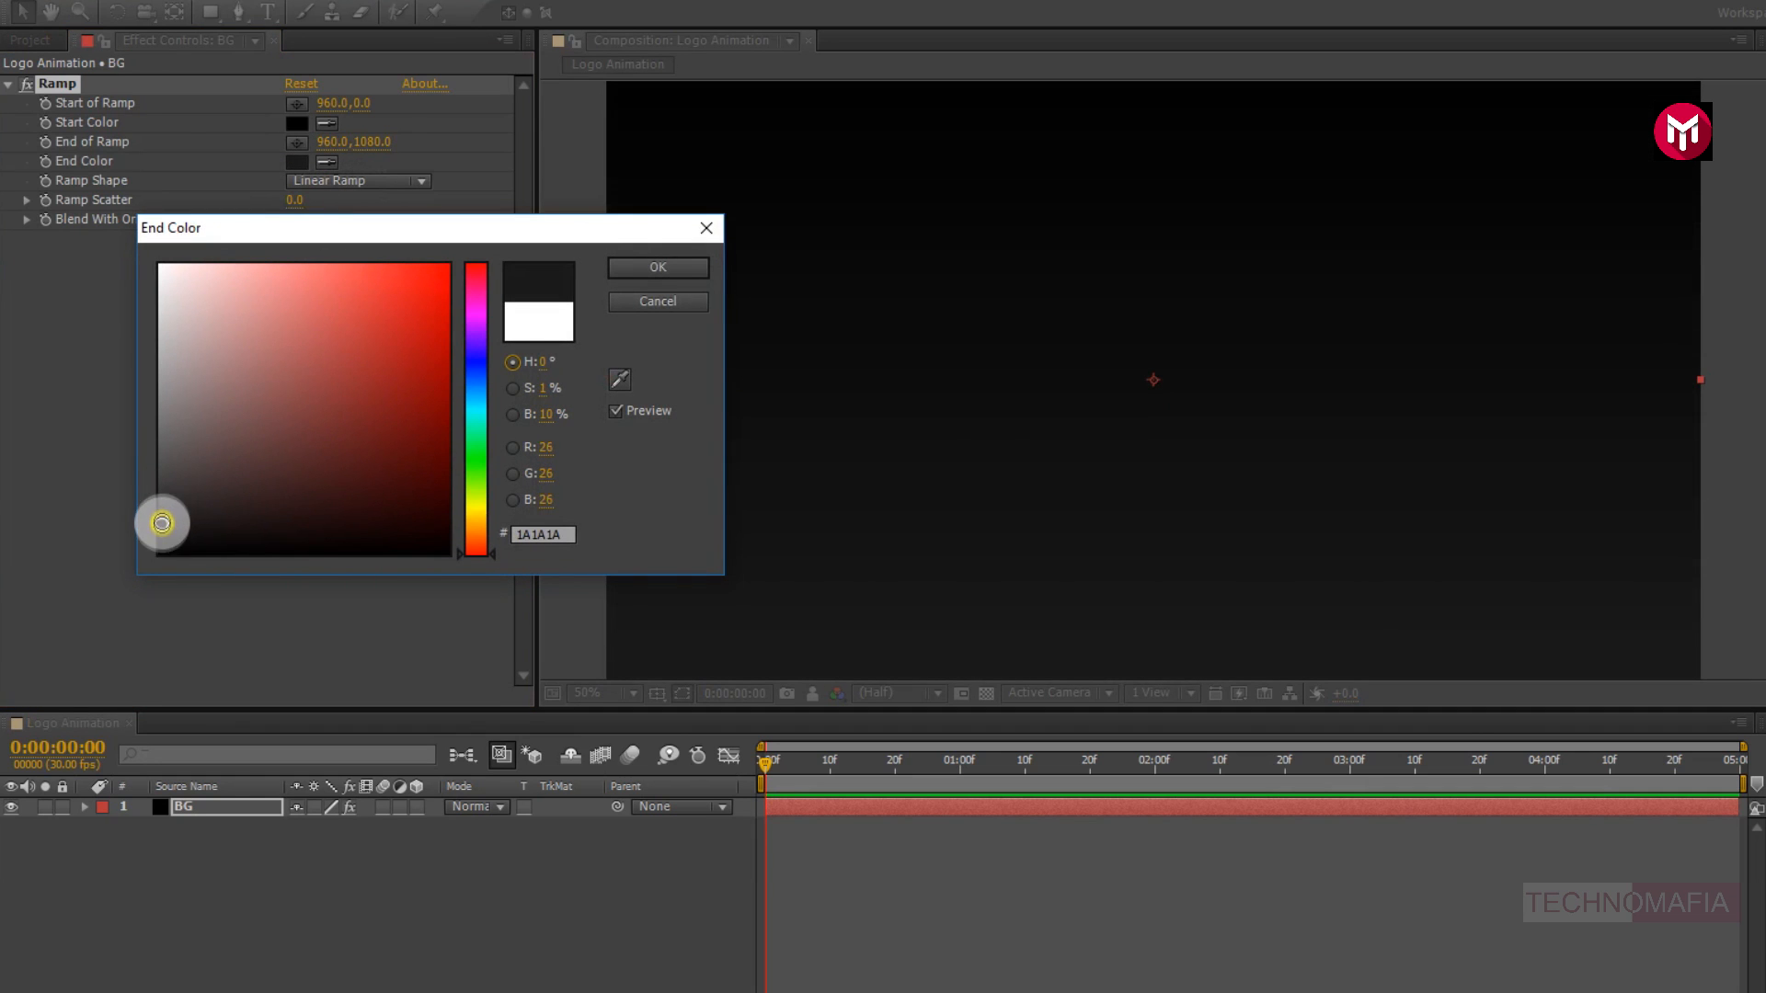
left_click(637, 268)
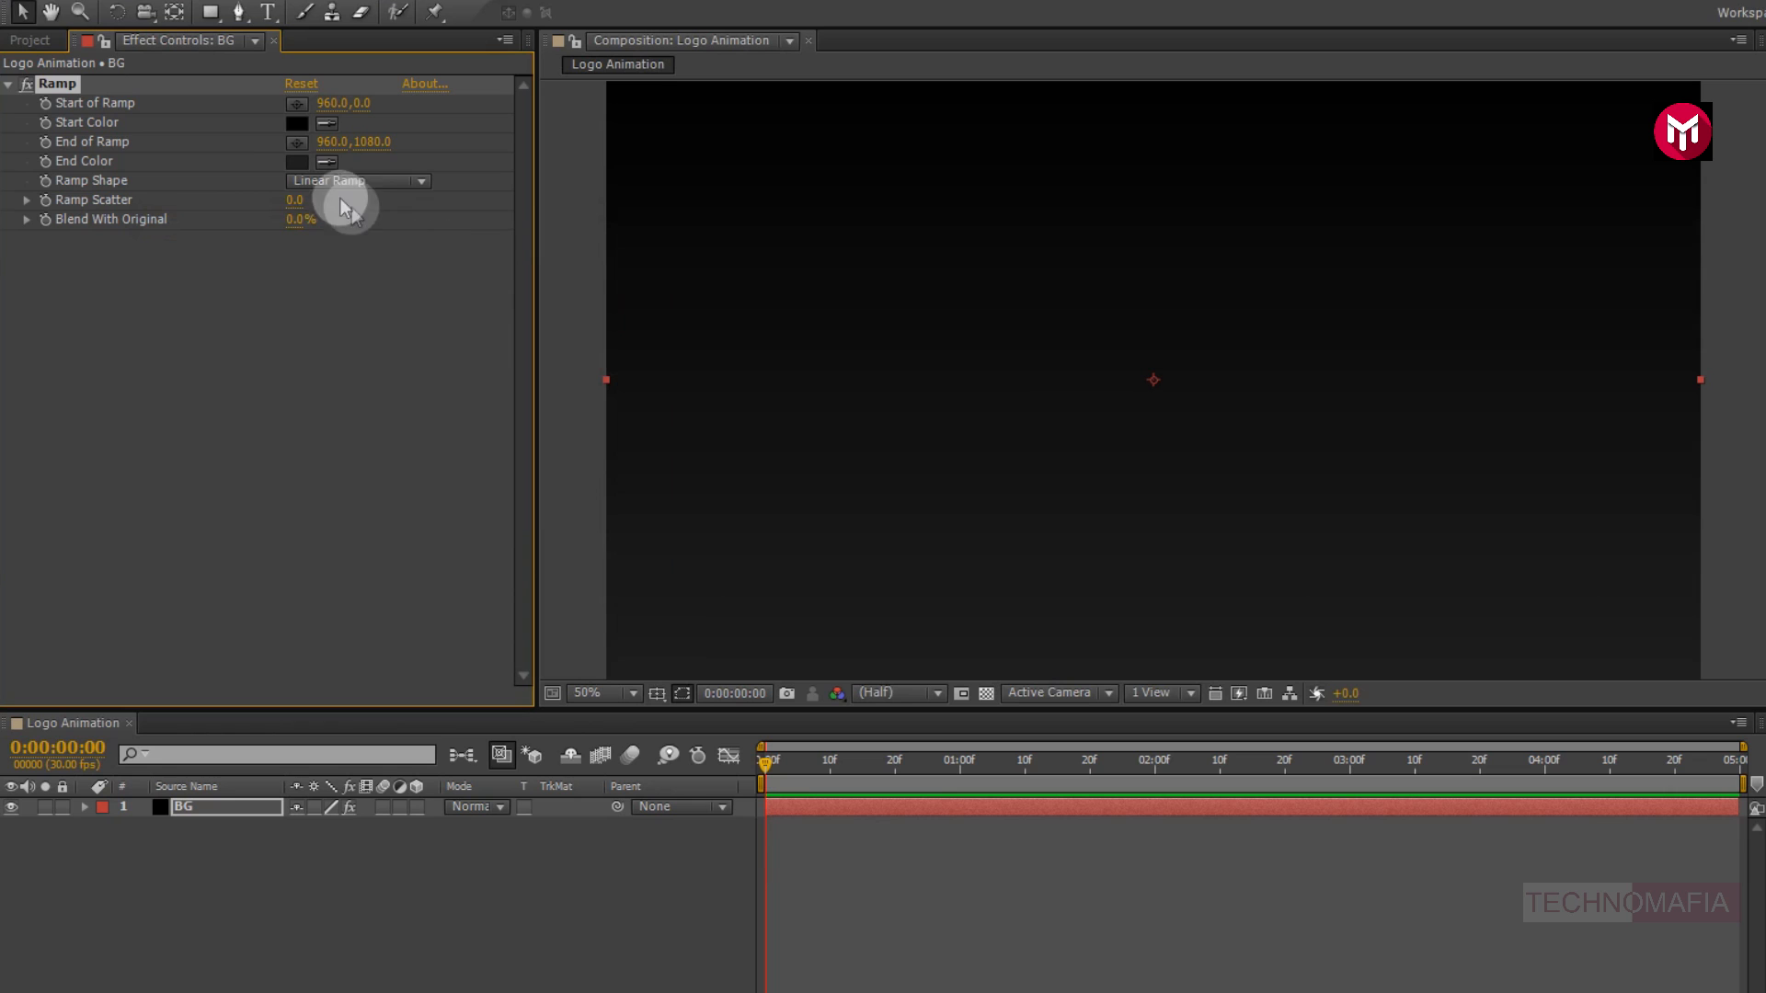
left_click(297, 126)
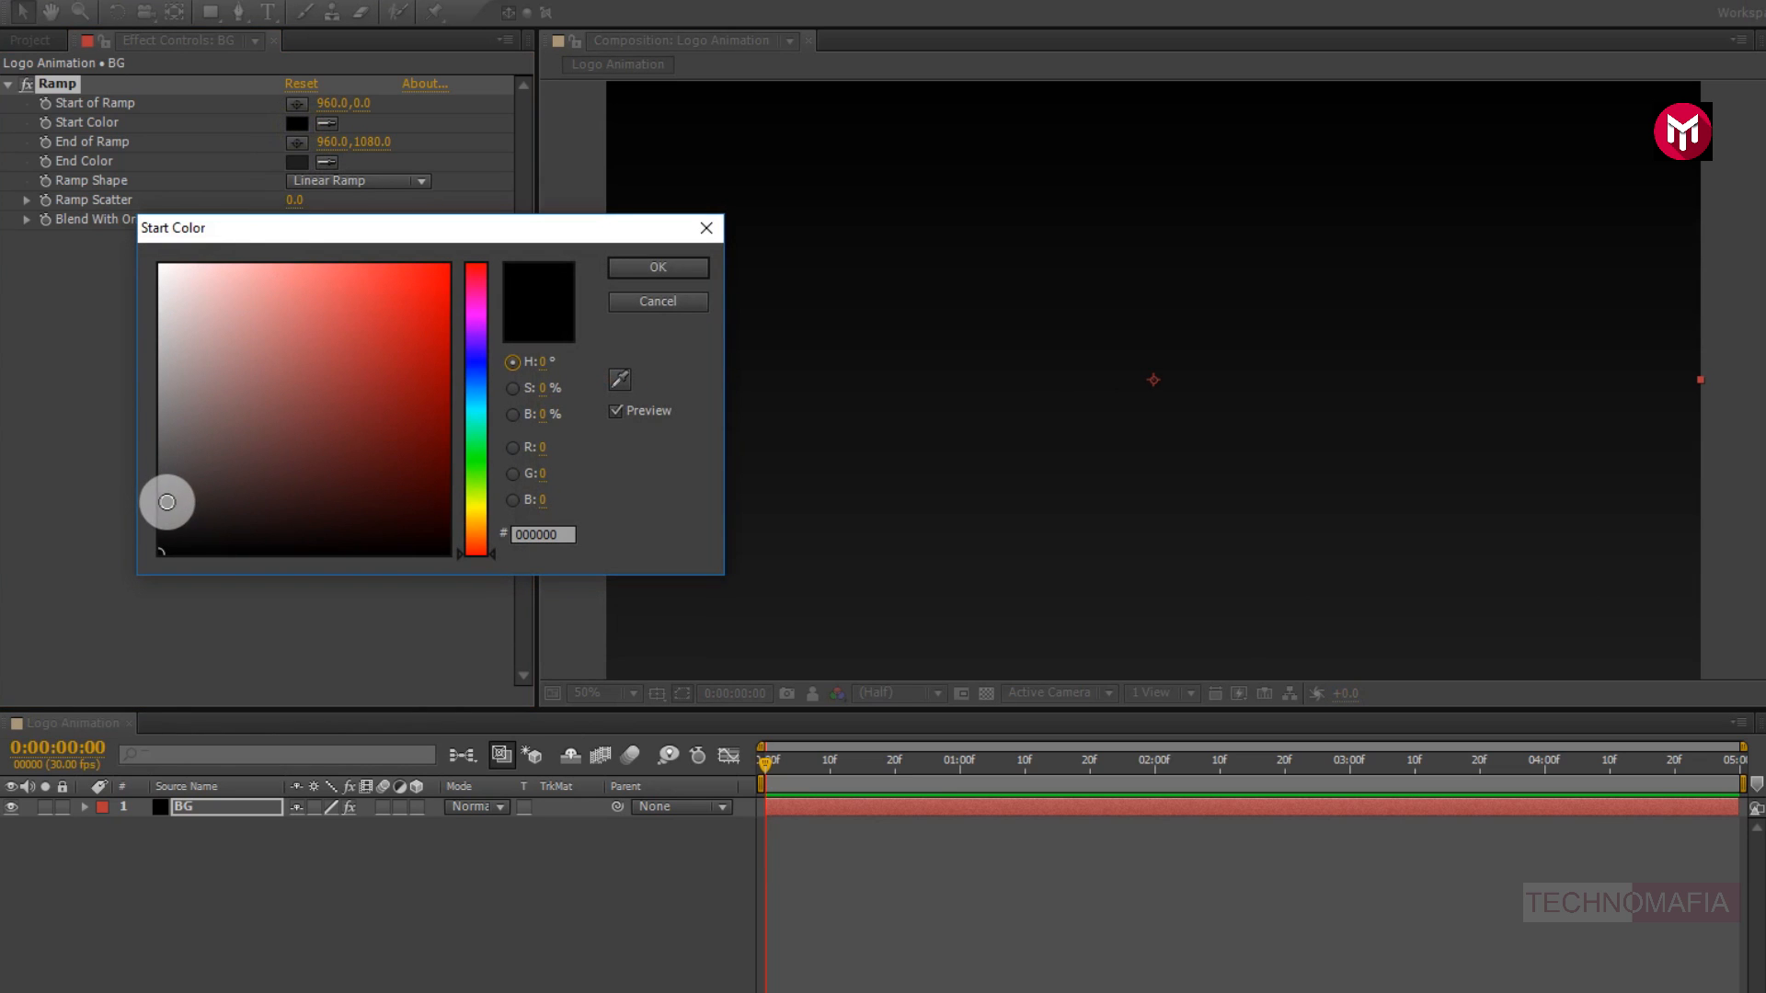
left_click_drag(162, 502, 157, 512)
left_click(639, 262)
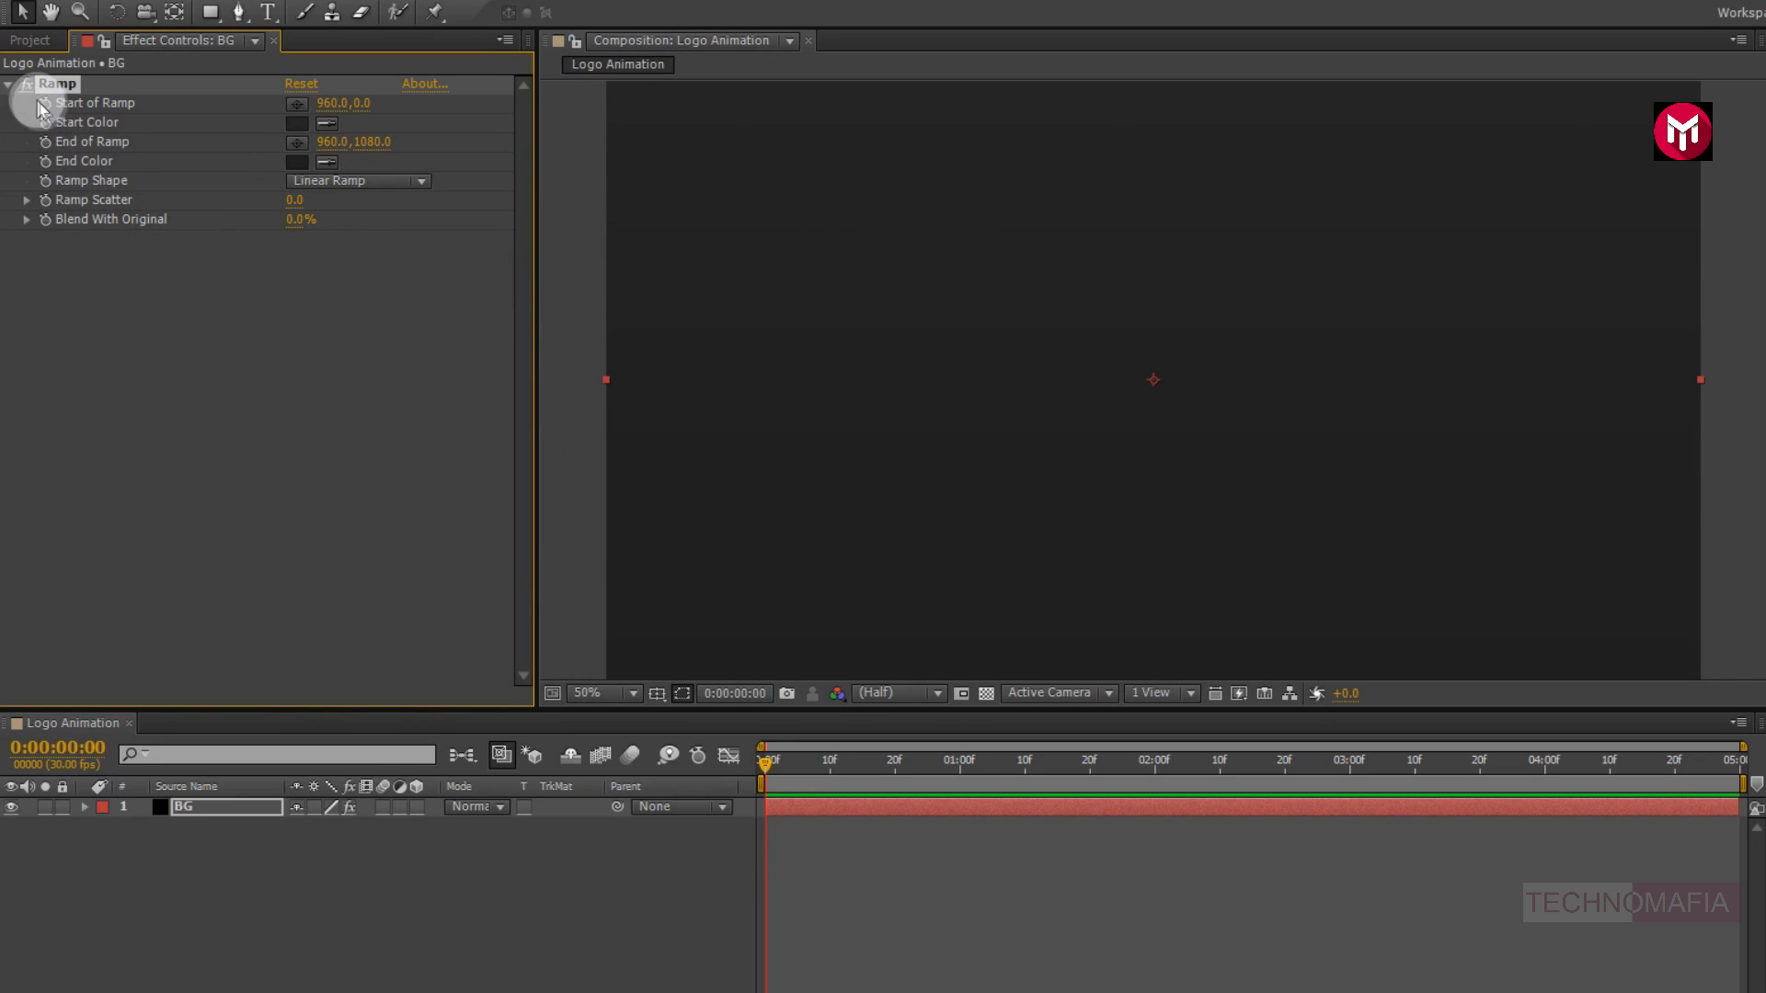
Place MCU.png above the BG layer in the composition and scale it down to 65%
left_click(27, 40)
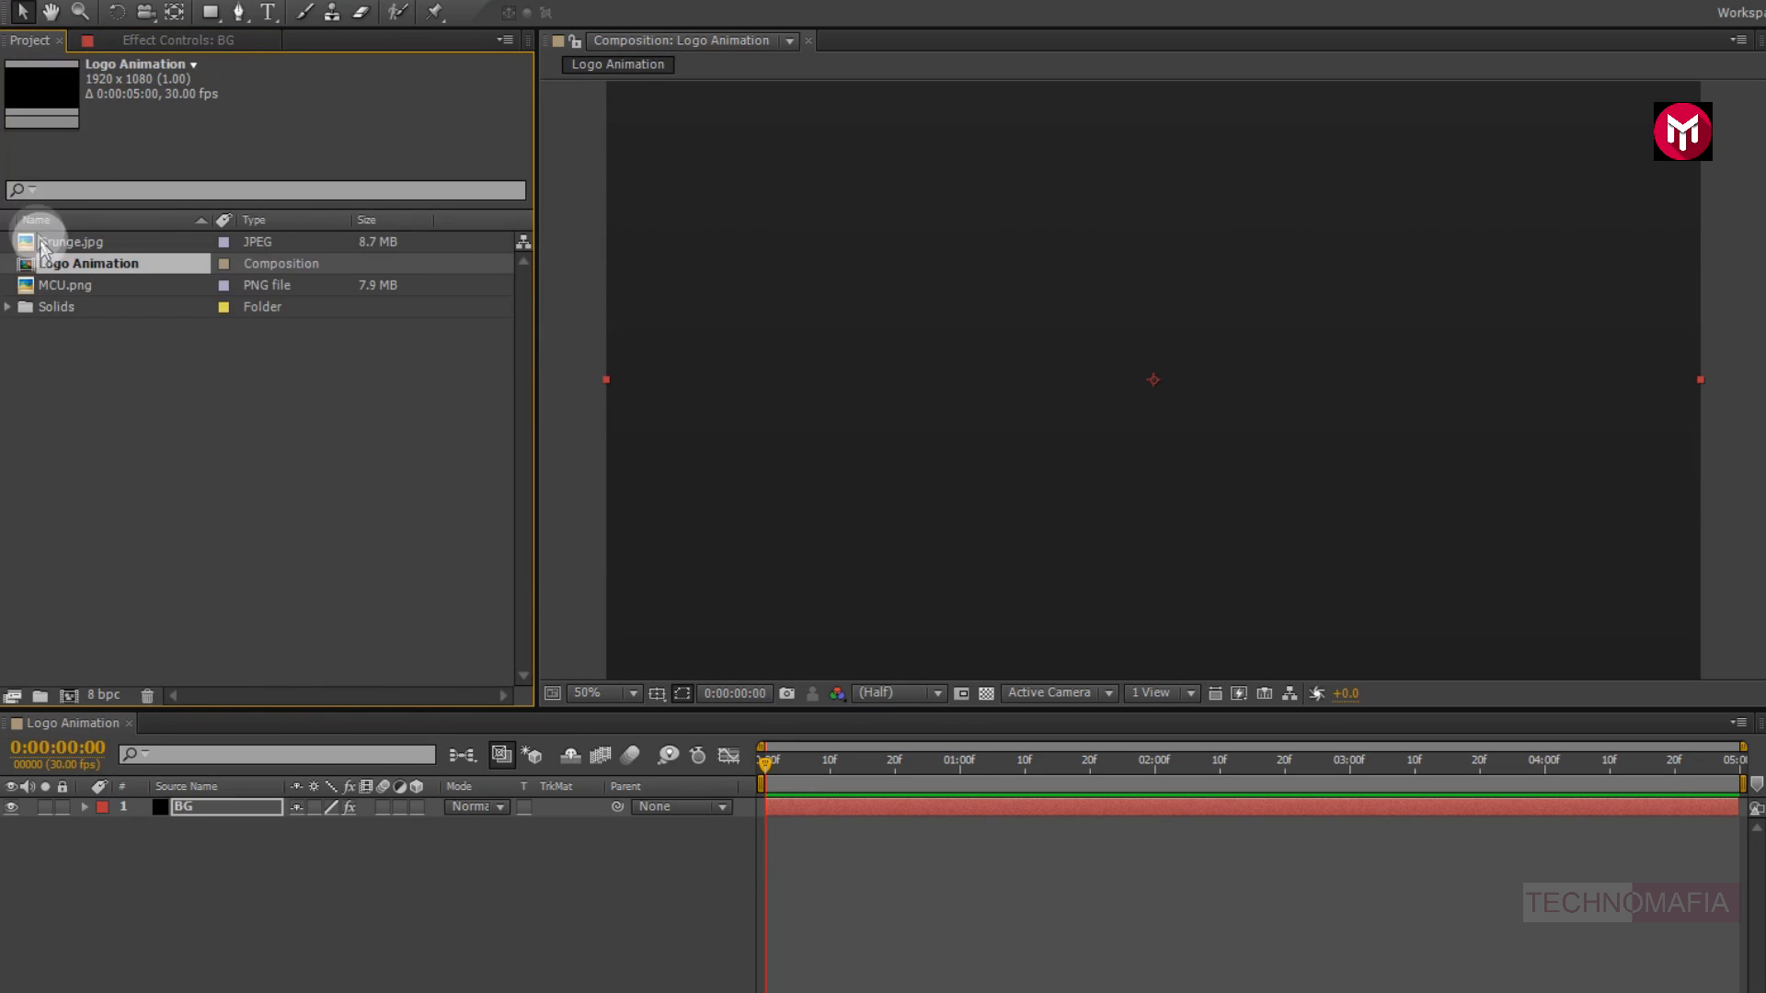
left_click_drag(53, 294, 206, 802)
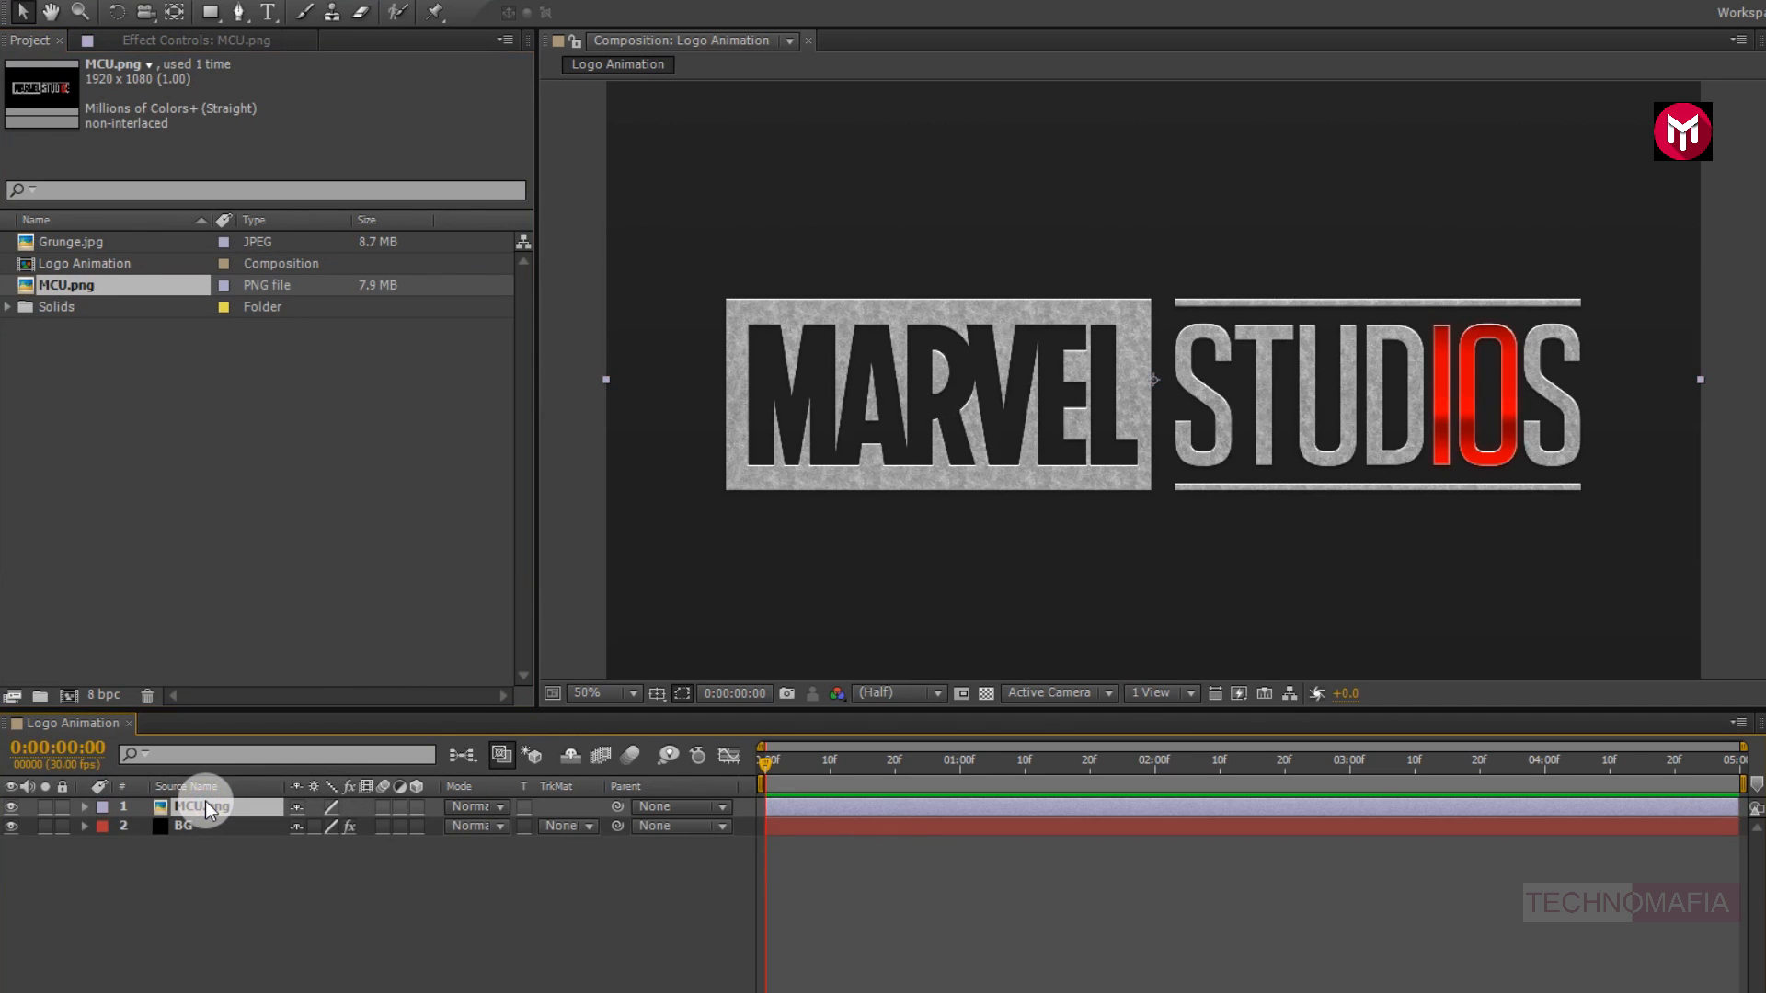
key("s")
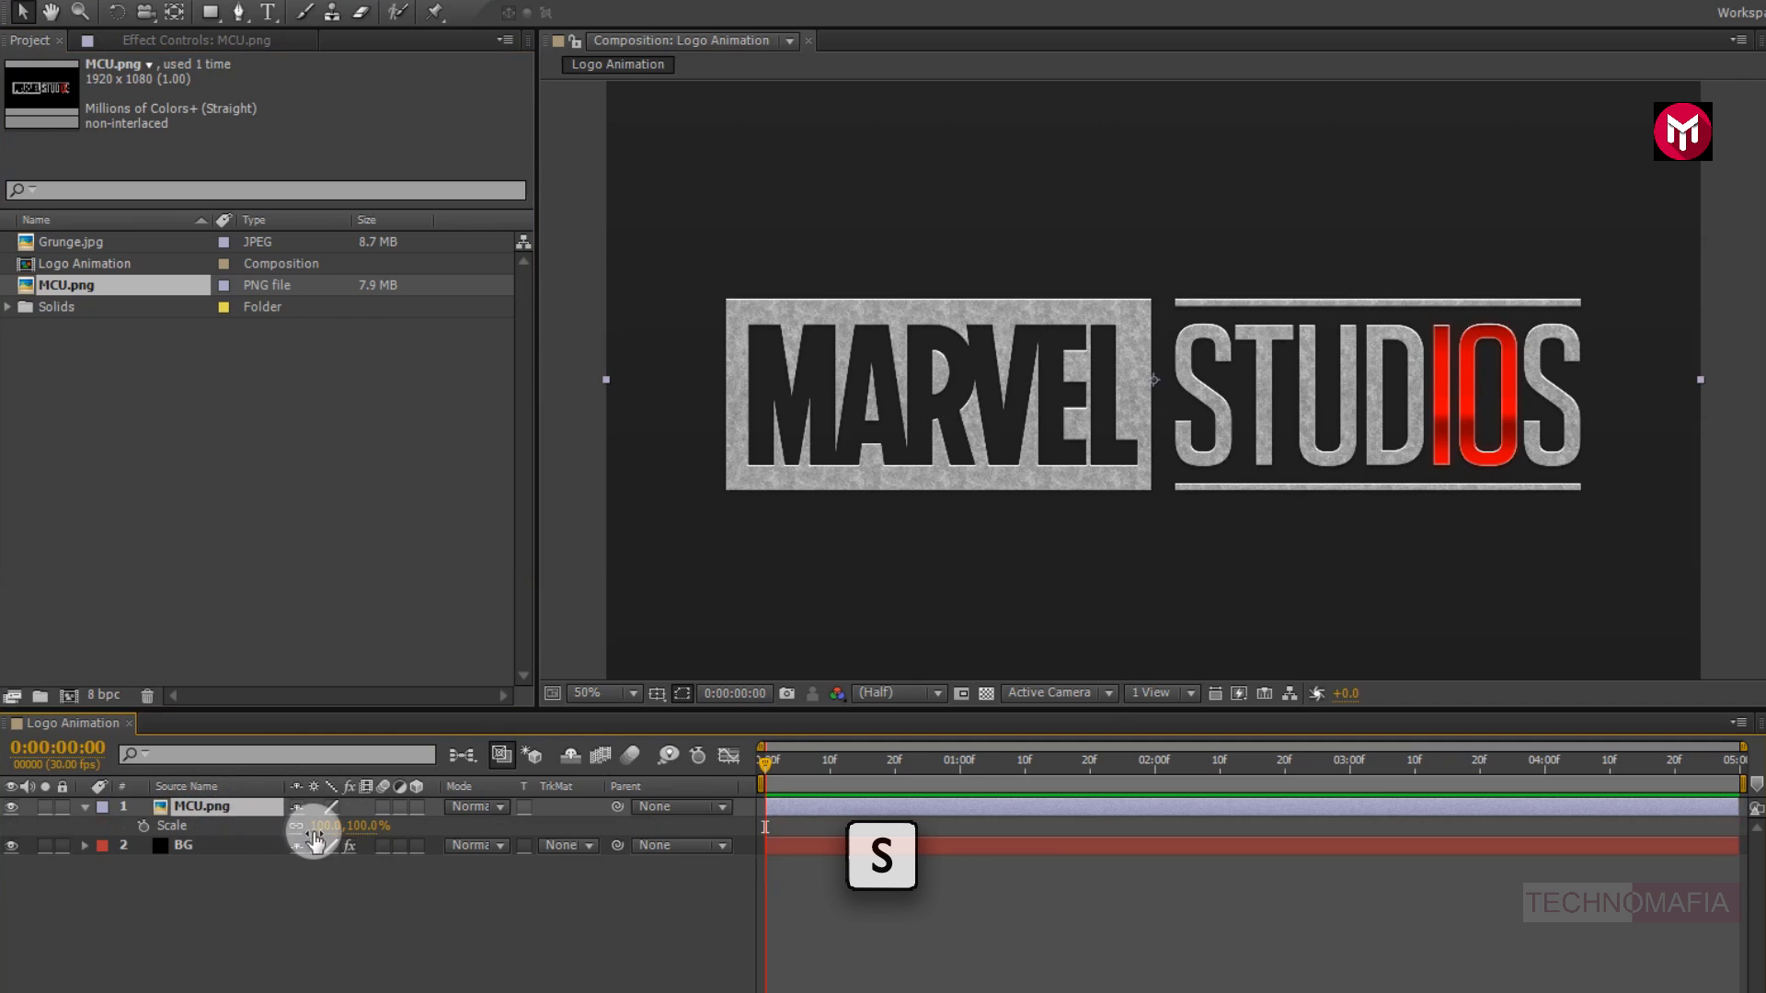
left_click_drag(314, 832, 292, 840)
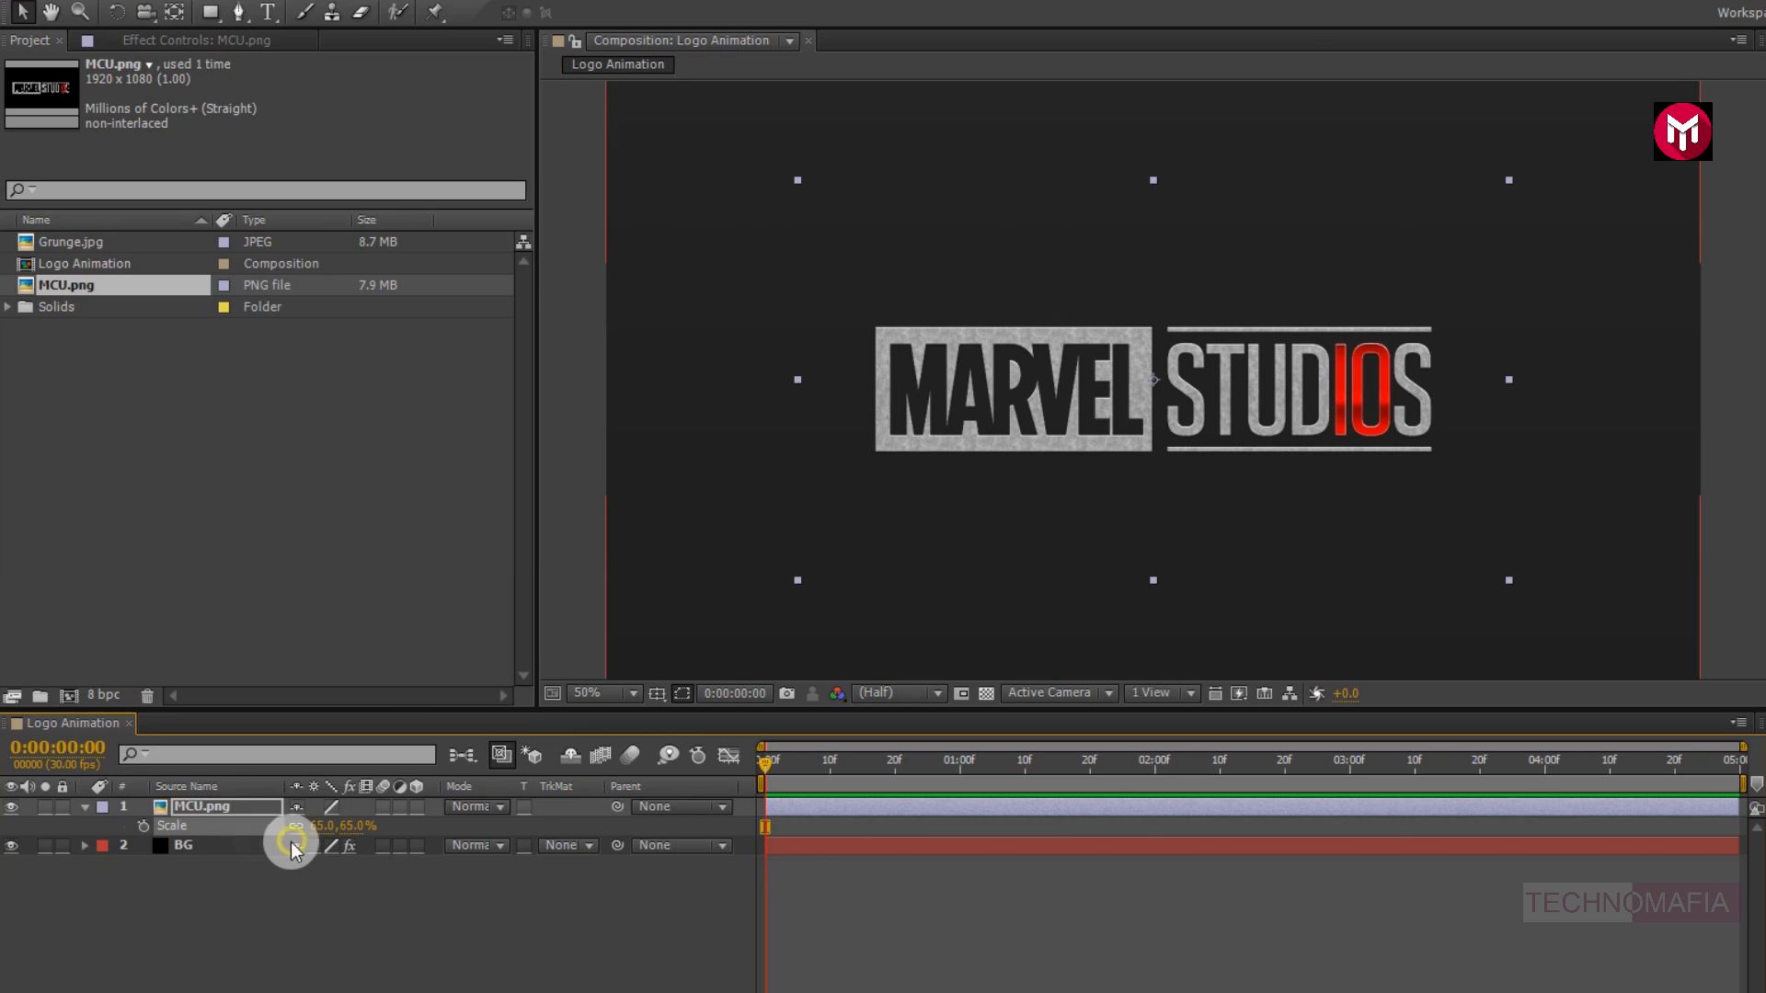
left_click(85, 807)
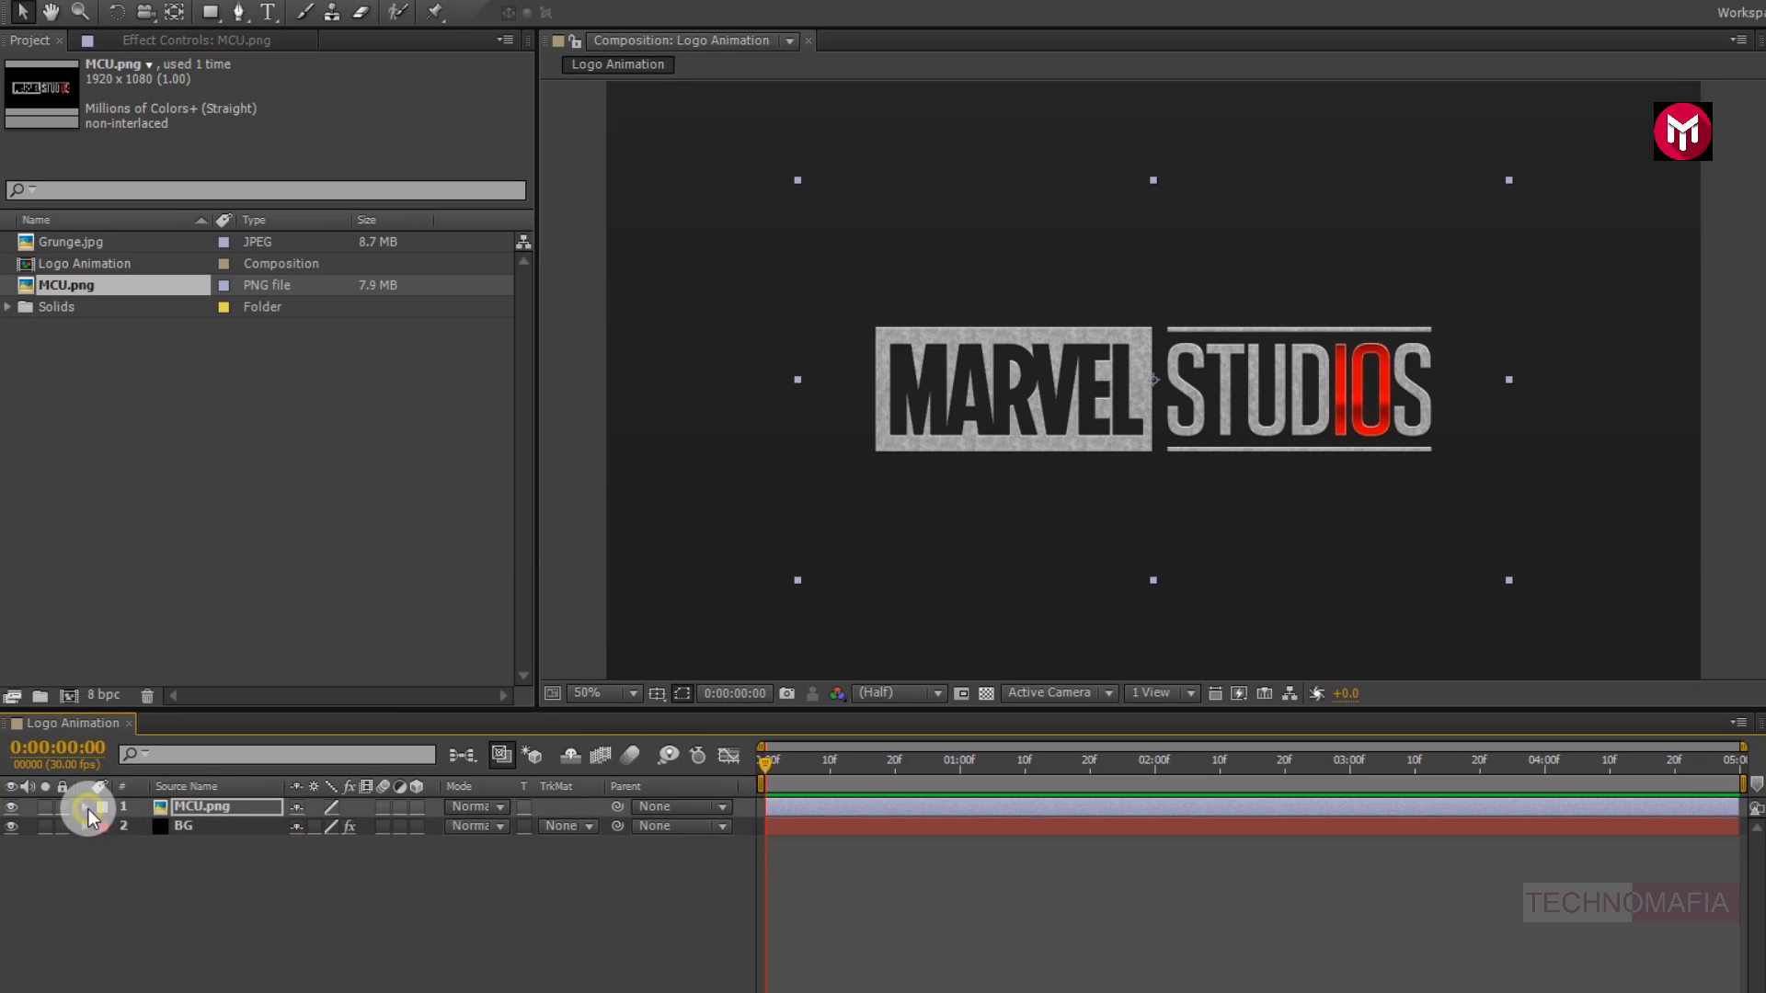
Pre-compose the MCU.png layer as Logo, moving all attributes into the new composition
left_click(193, 806)
right_click(193, 804)
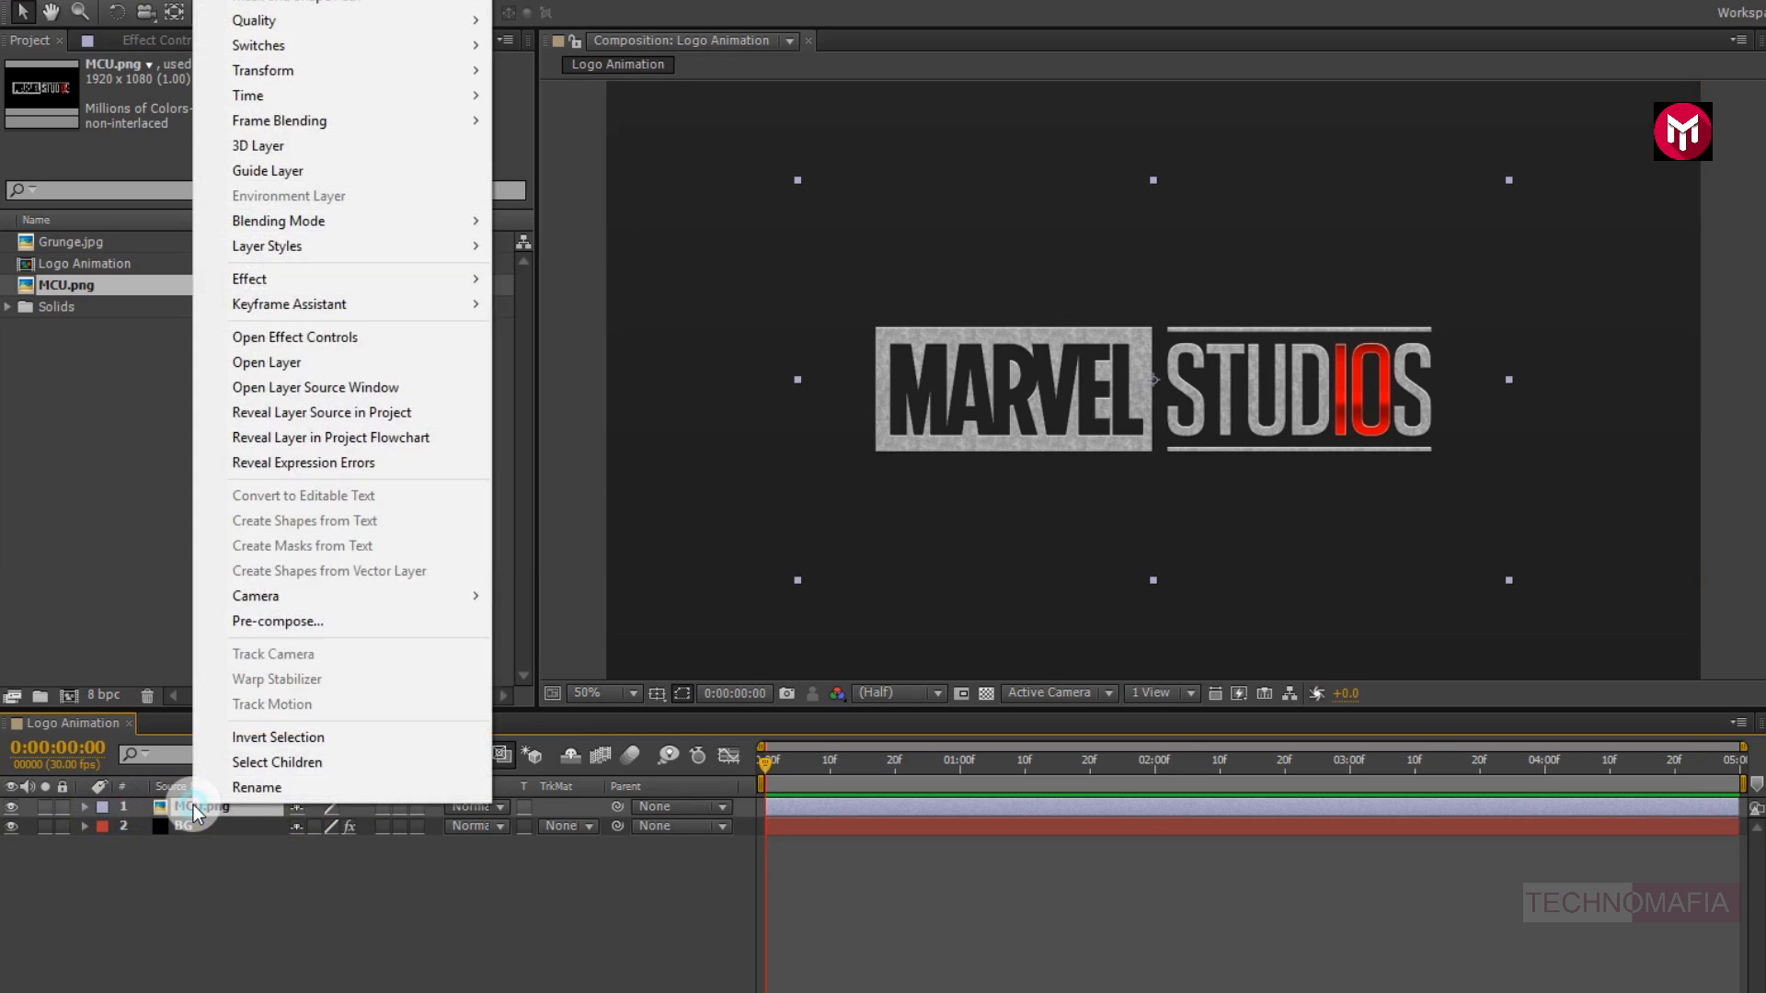
left_click(246, 625)
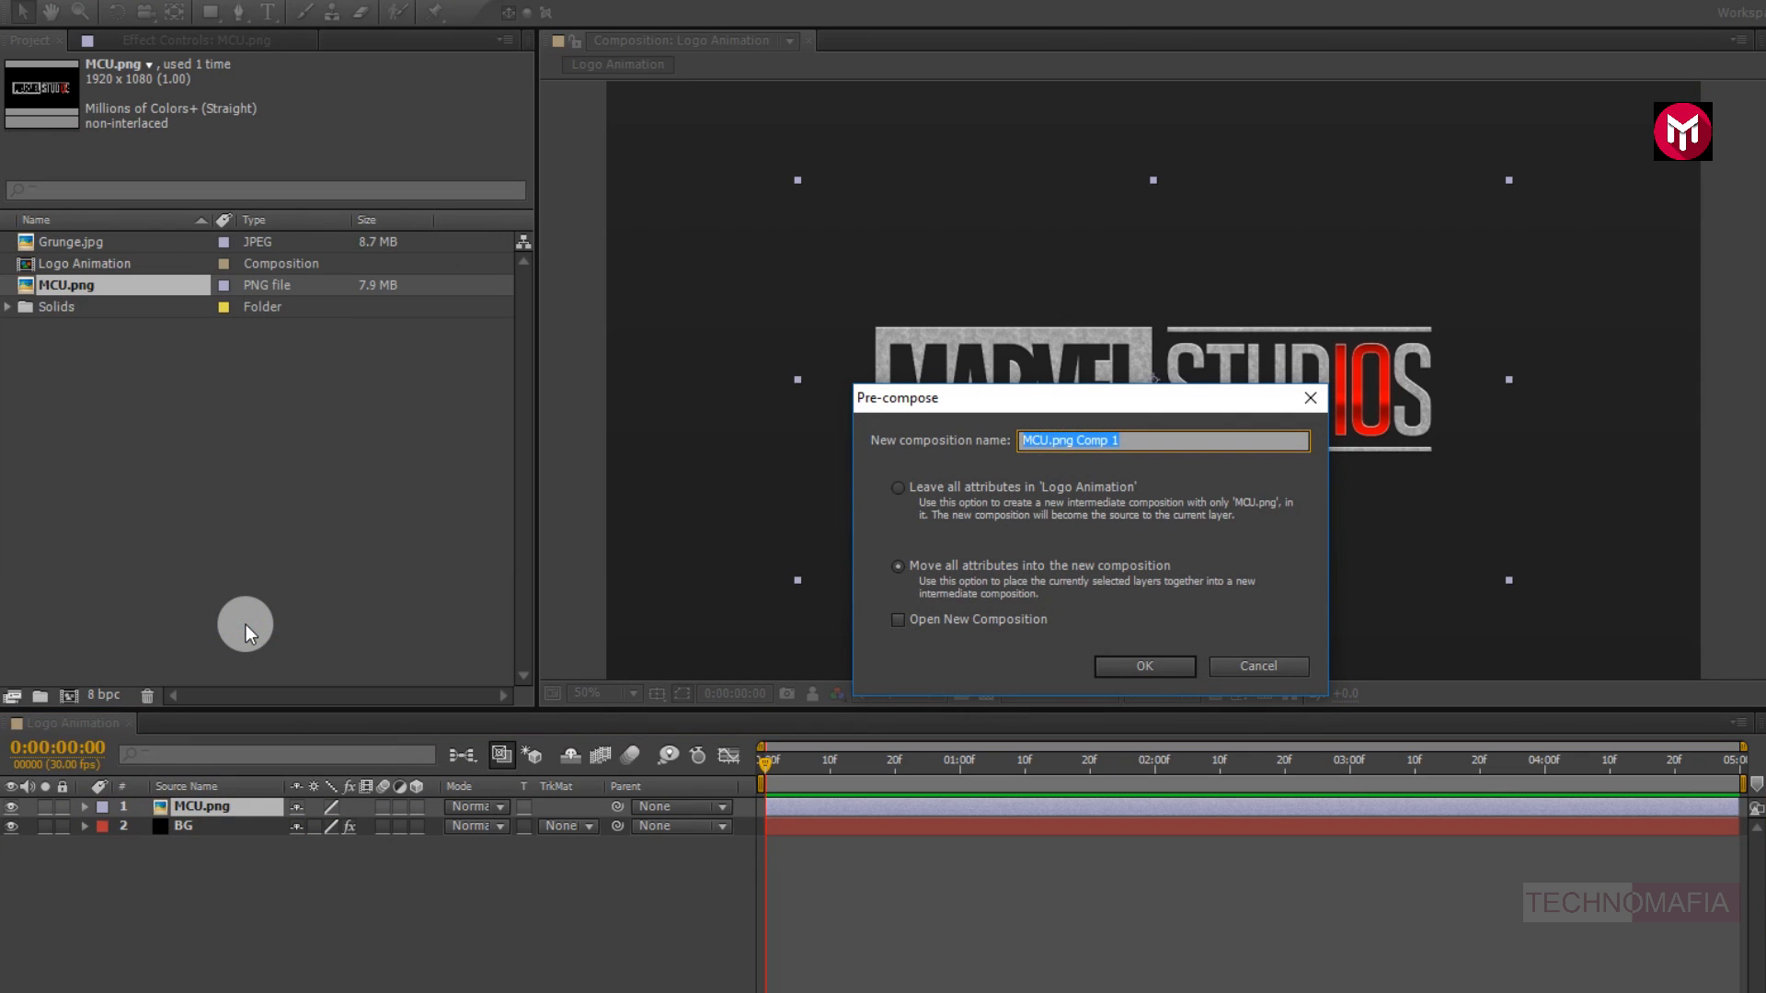
type("Logo")
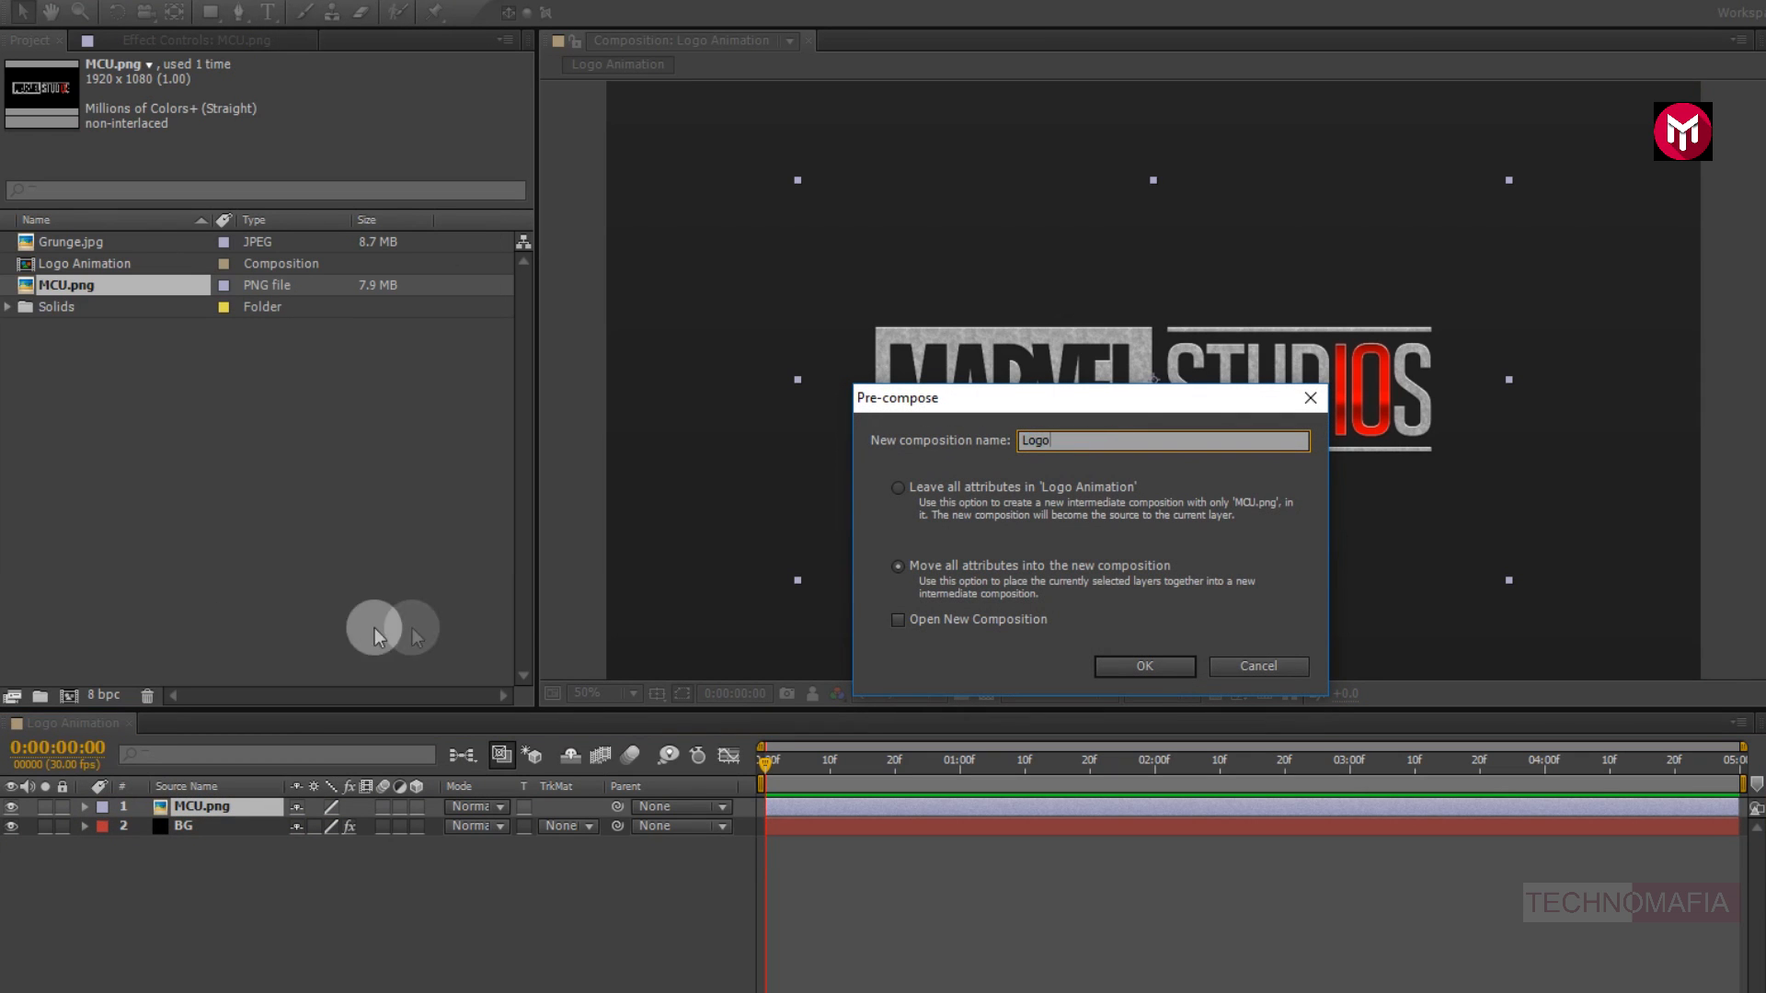
left_click(1118, 664)
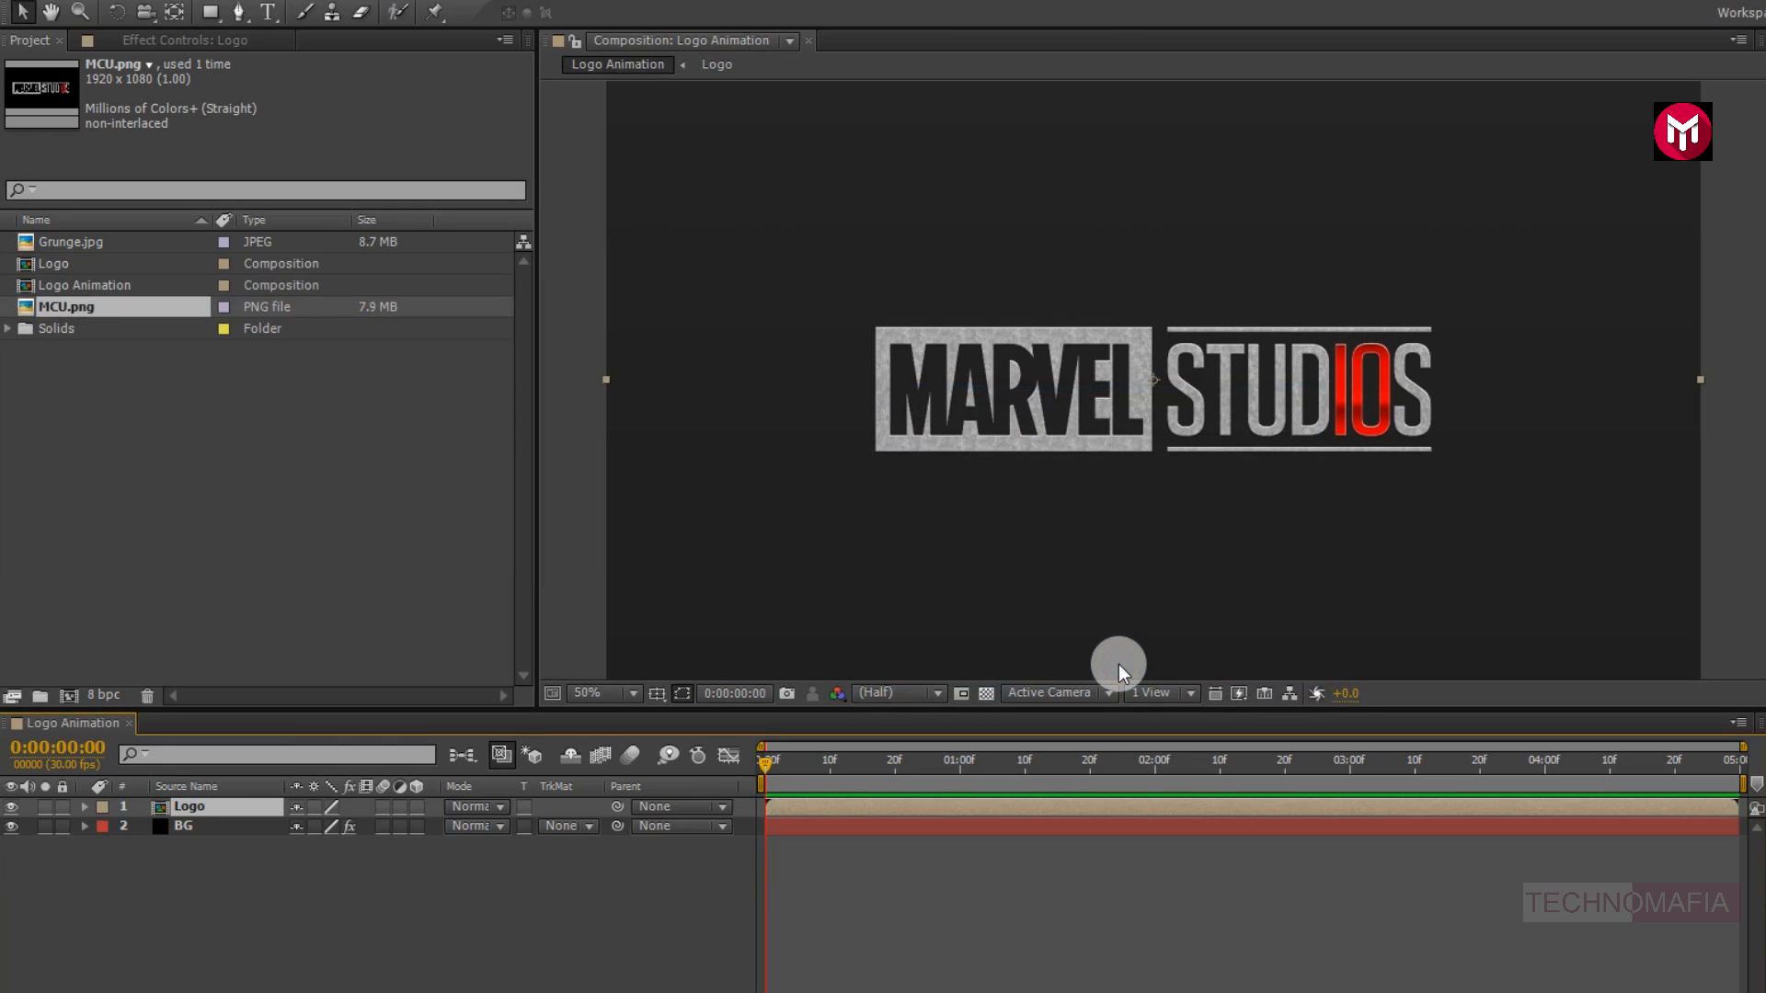
Place Grunge.jpg above the Logo layer and add a black 1920 x 1080 px solid named Noise on top
left_click(88, 243)
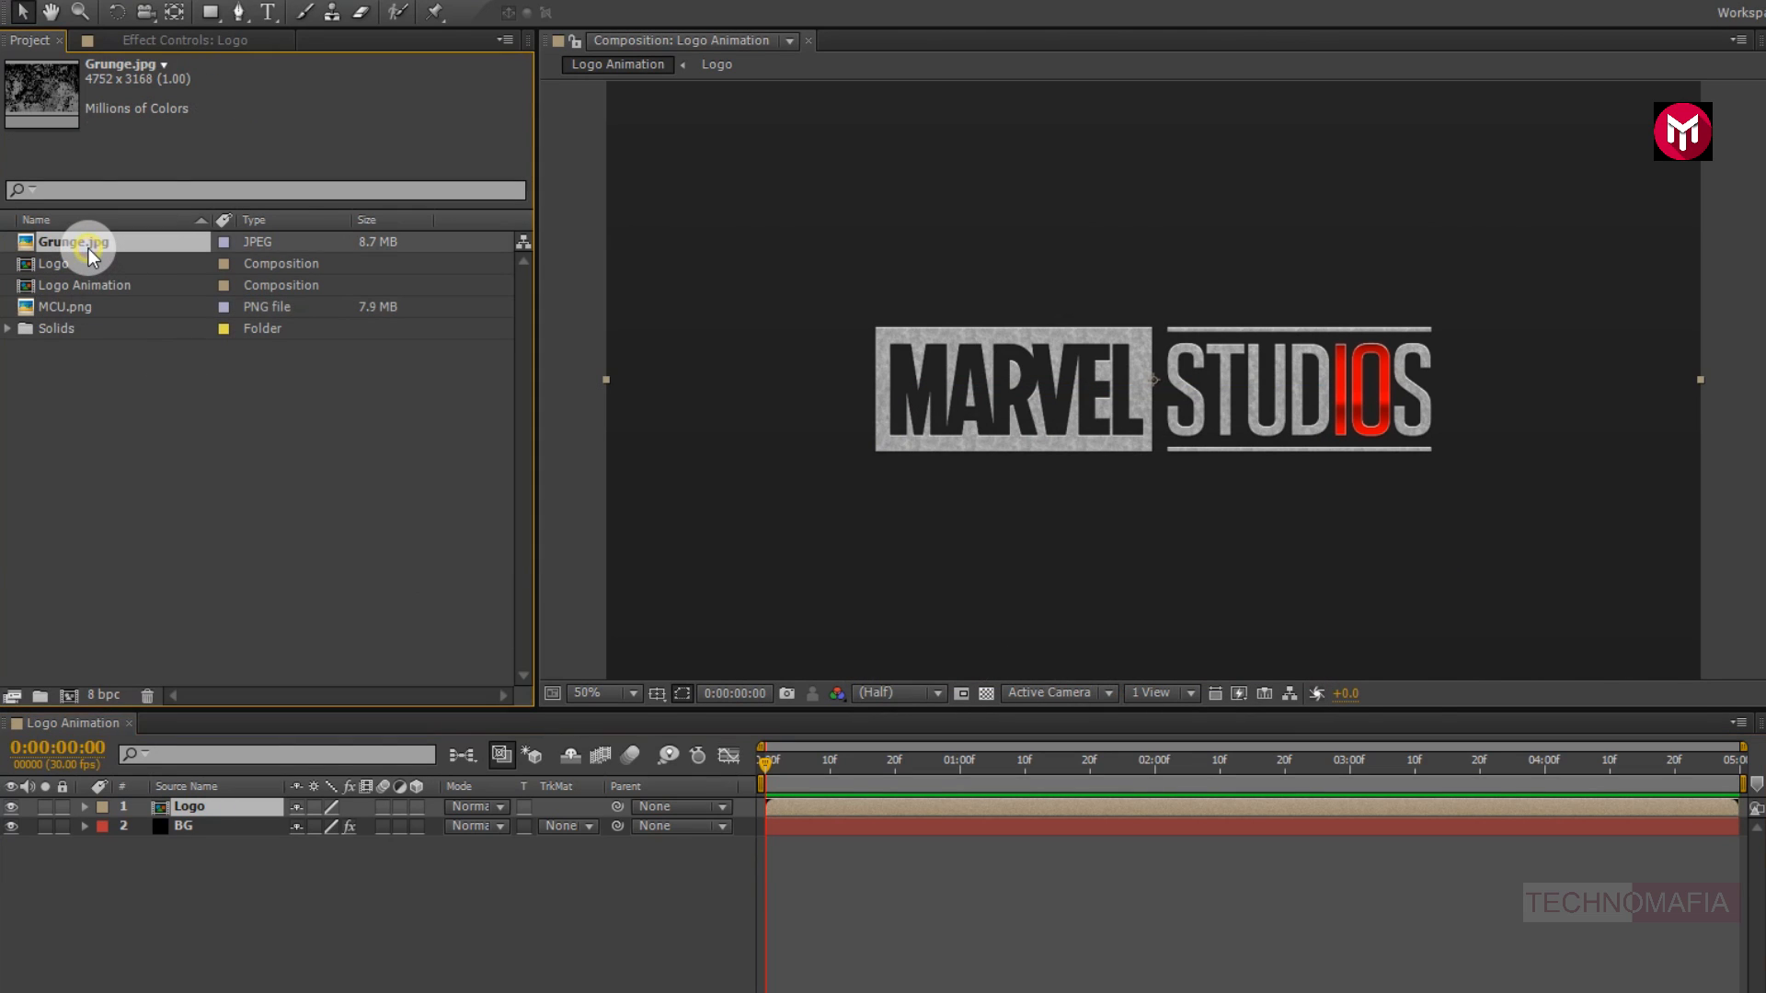
left_click_drag(83, 255, 232, 807)
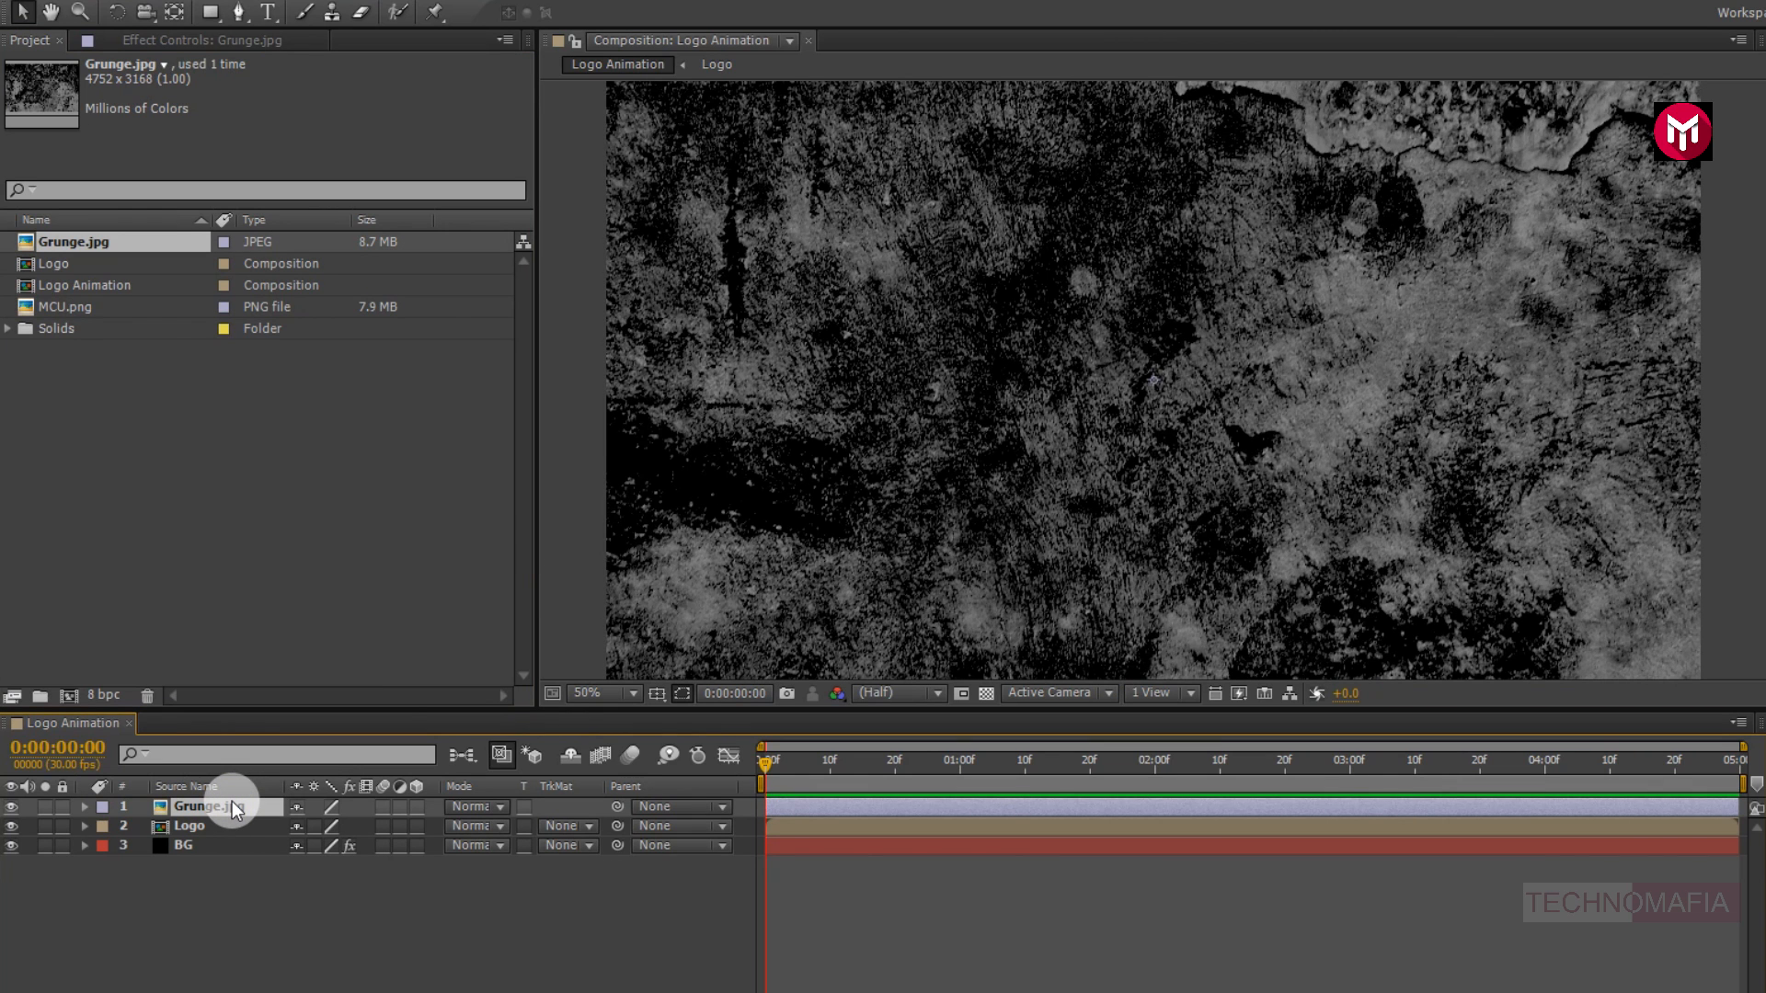
right_click(224, 887)
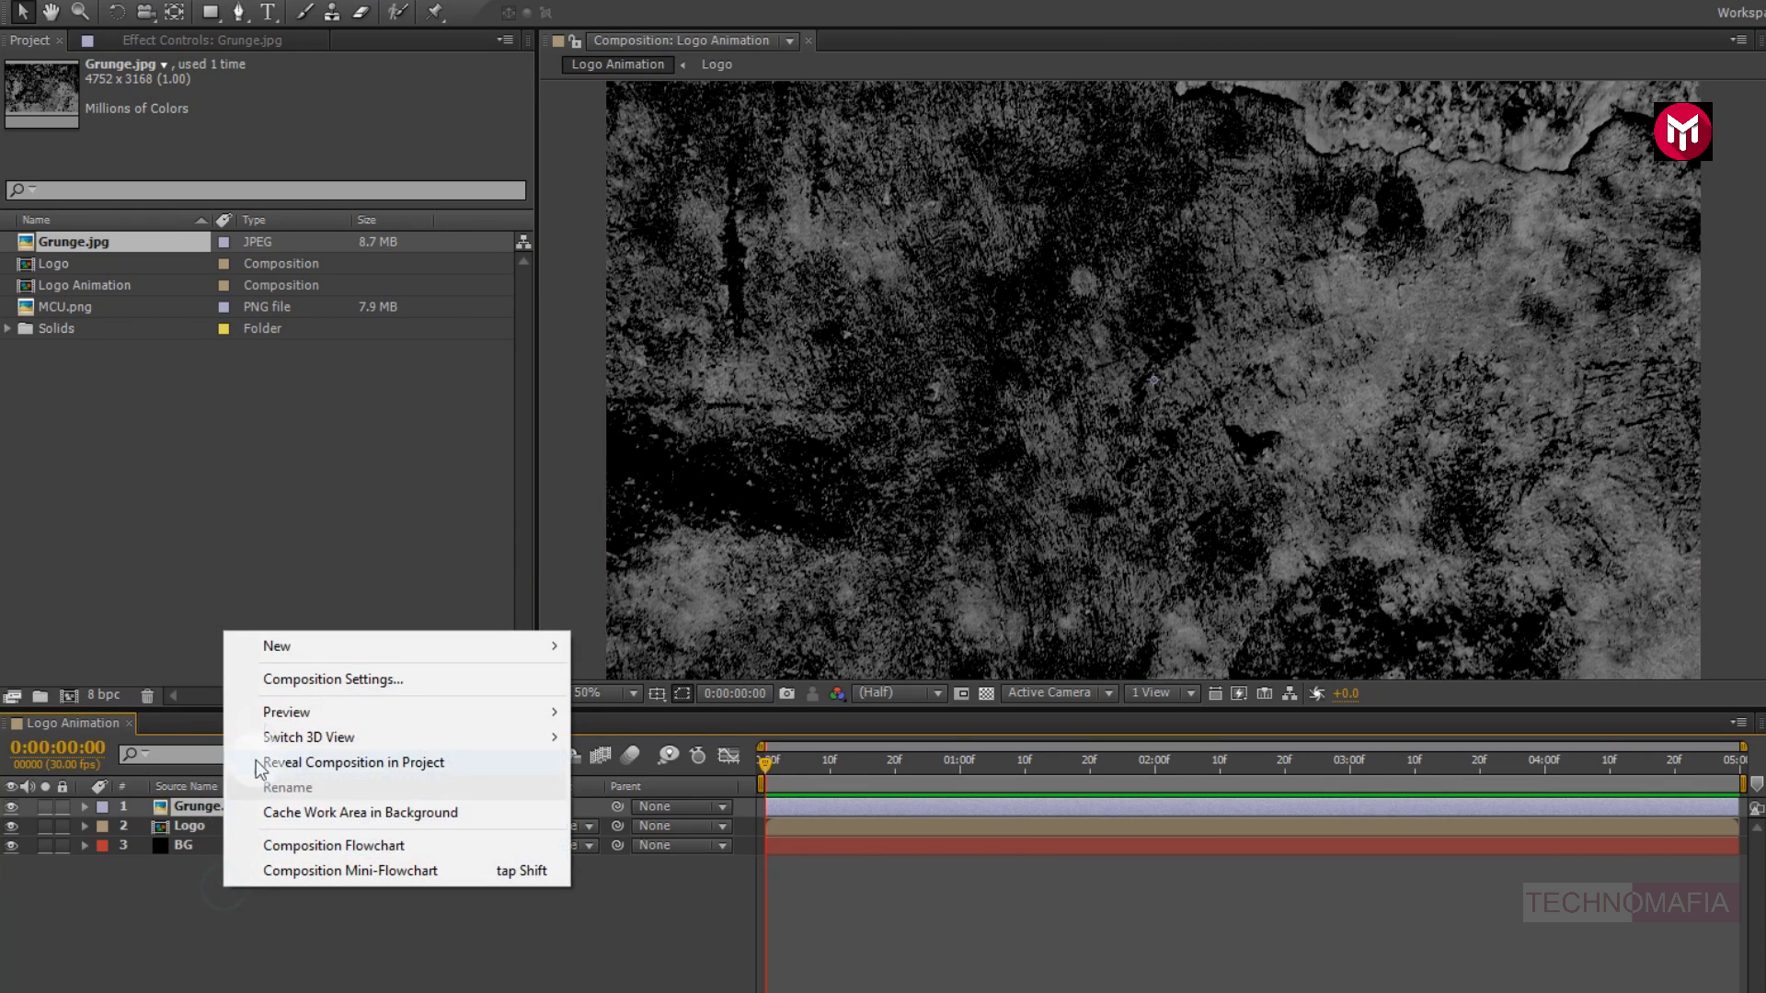
mouse_move(268, 648)
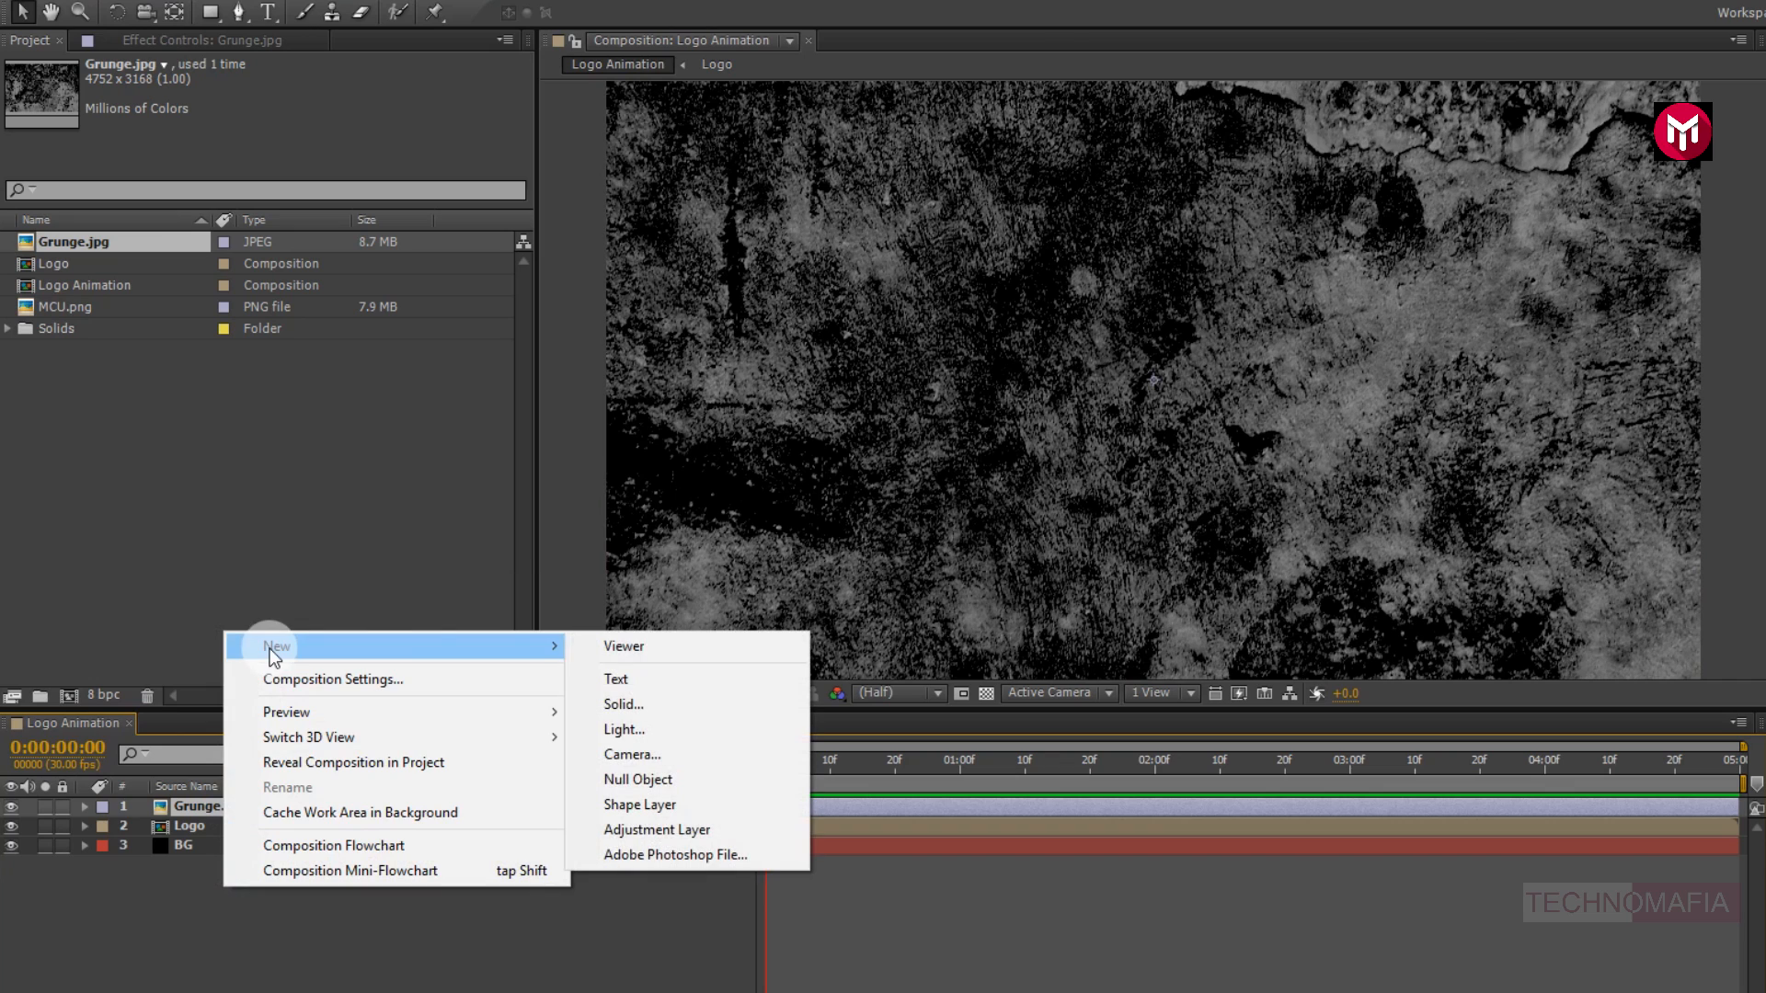
left_click(646, 697)
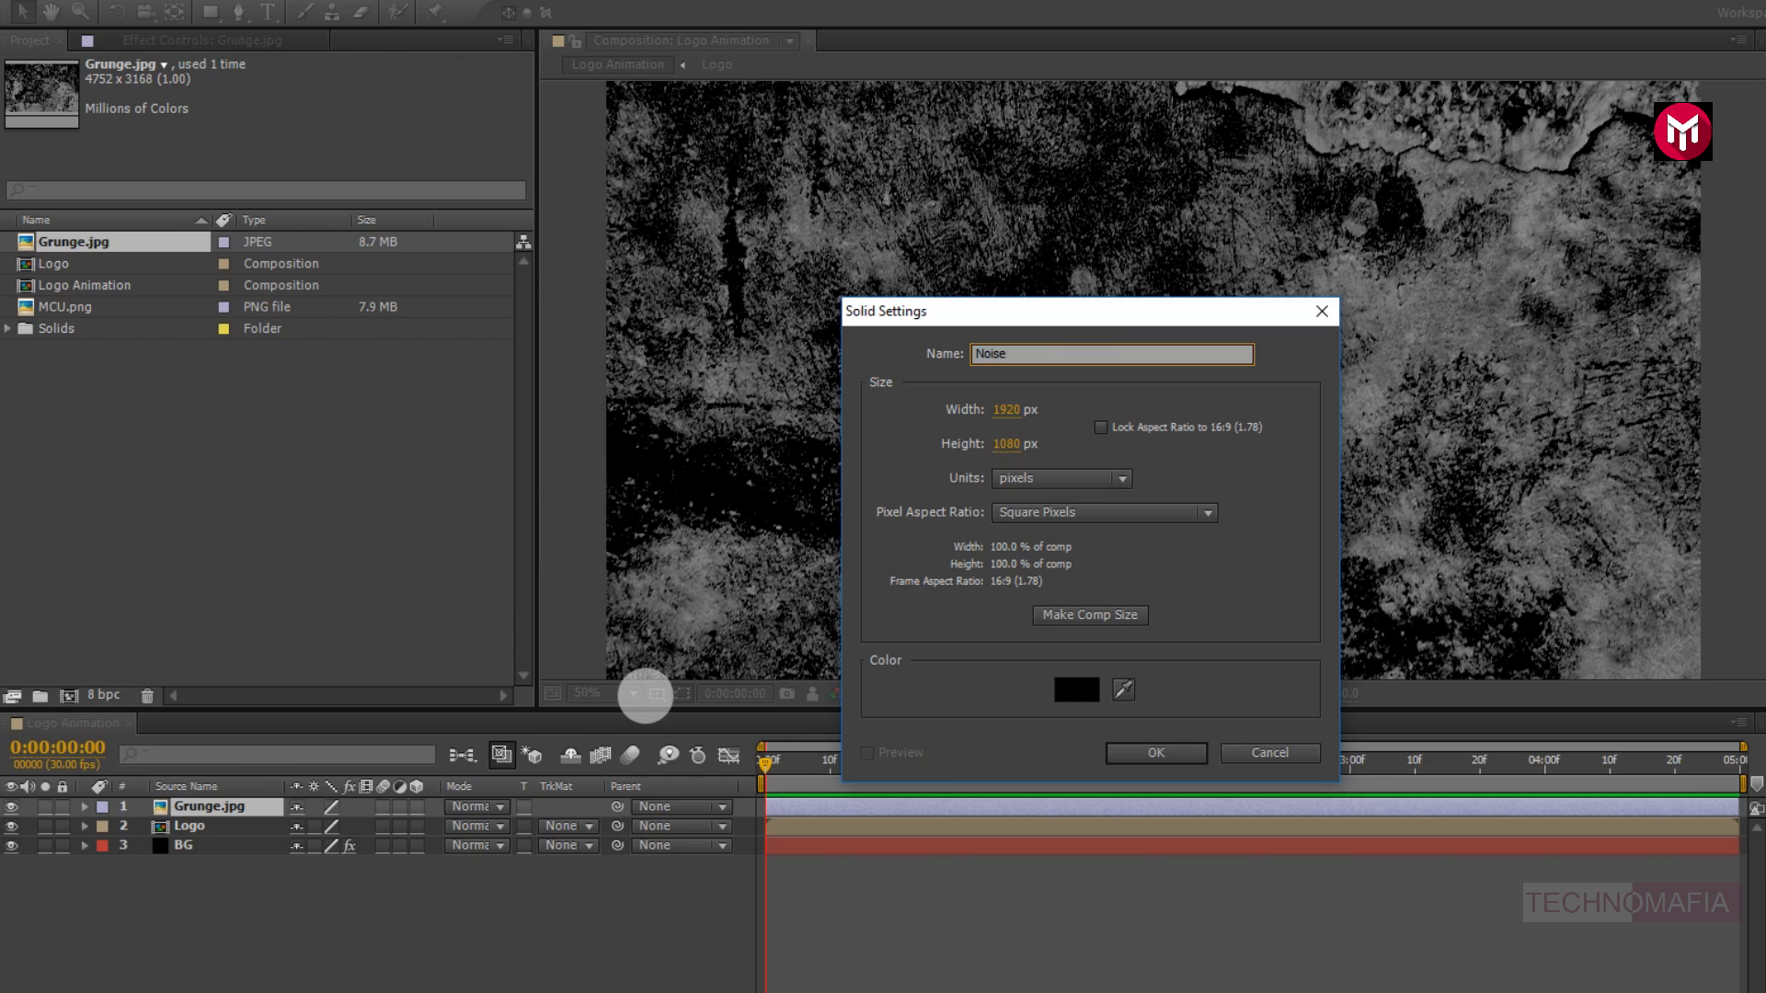
left_click(1137, 748)
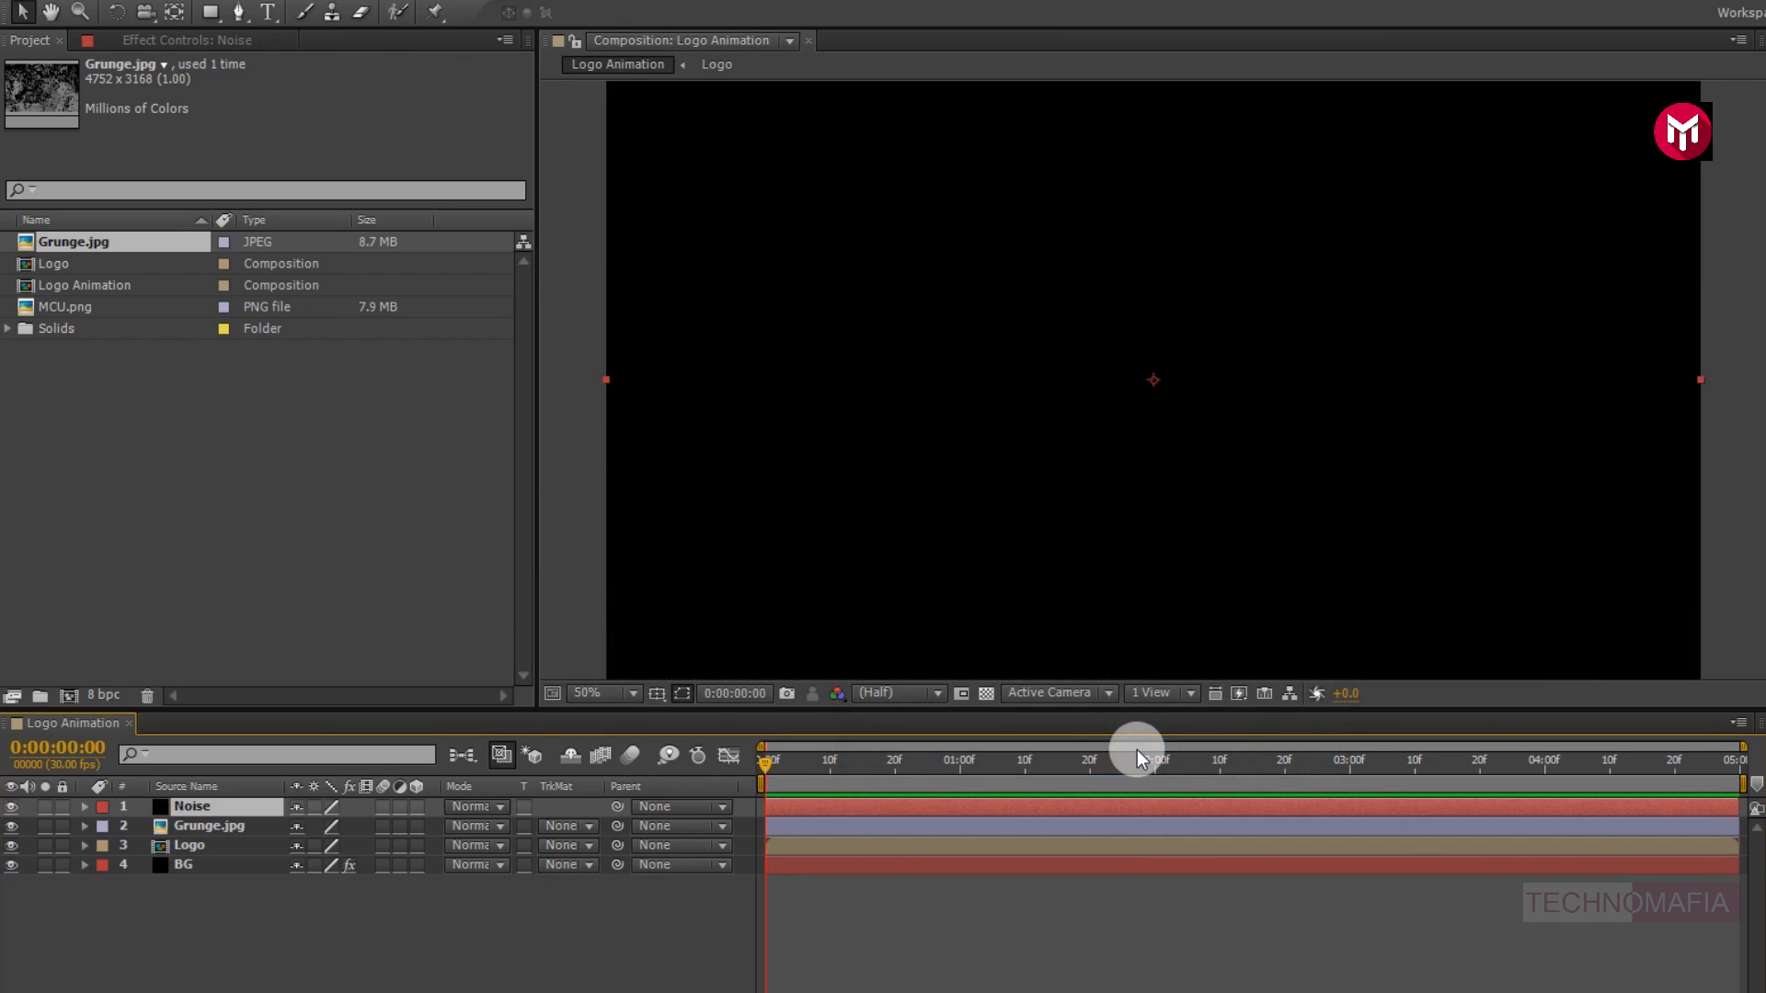
Apply the Turbulent Noise effect to the Noise layer and set its fractal type to Rocky
left_click(1564, 66)
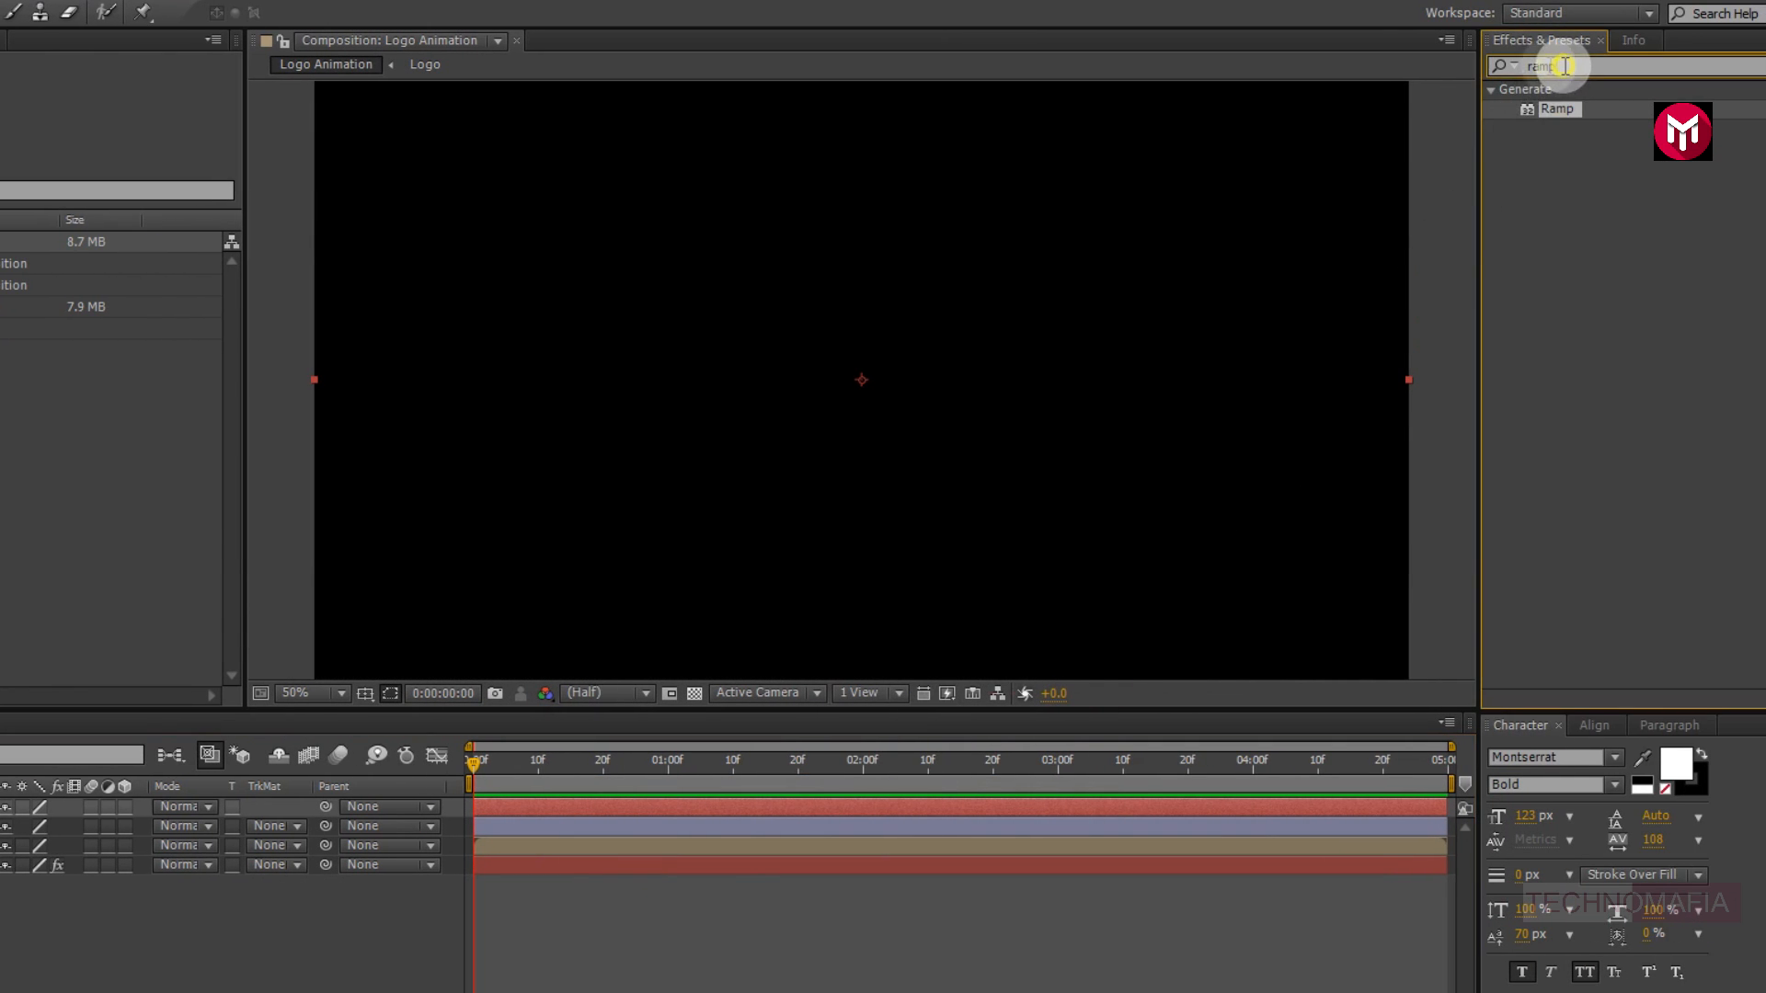
left_click_drag(1564, 66, 1511, 74)
type("turb")
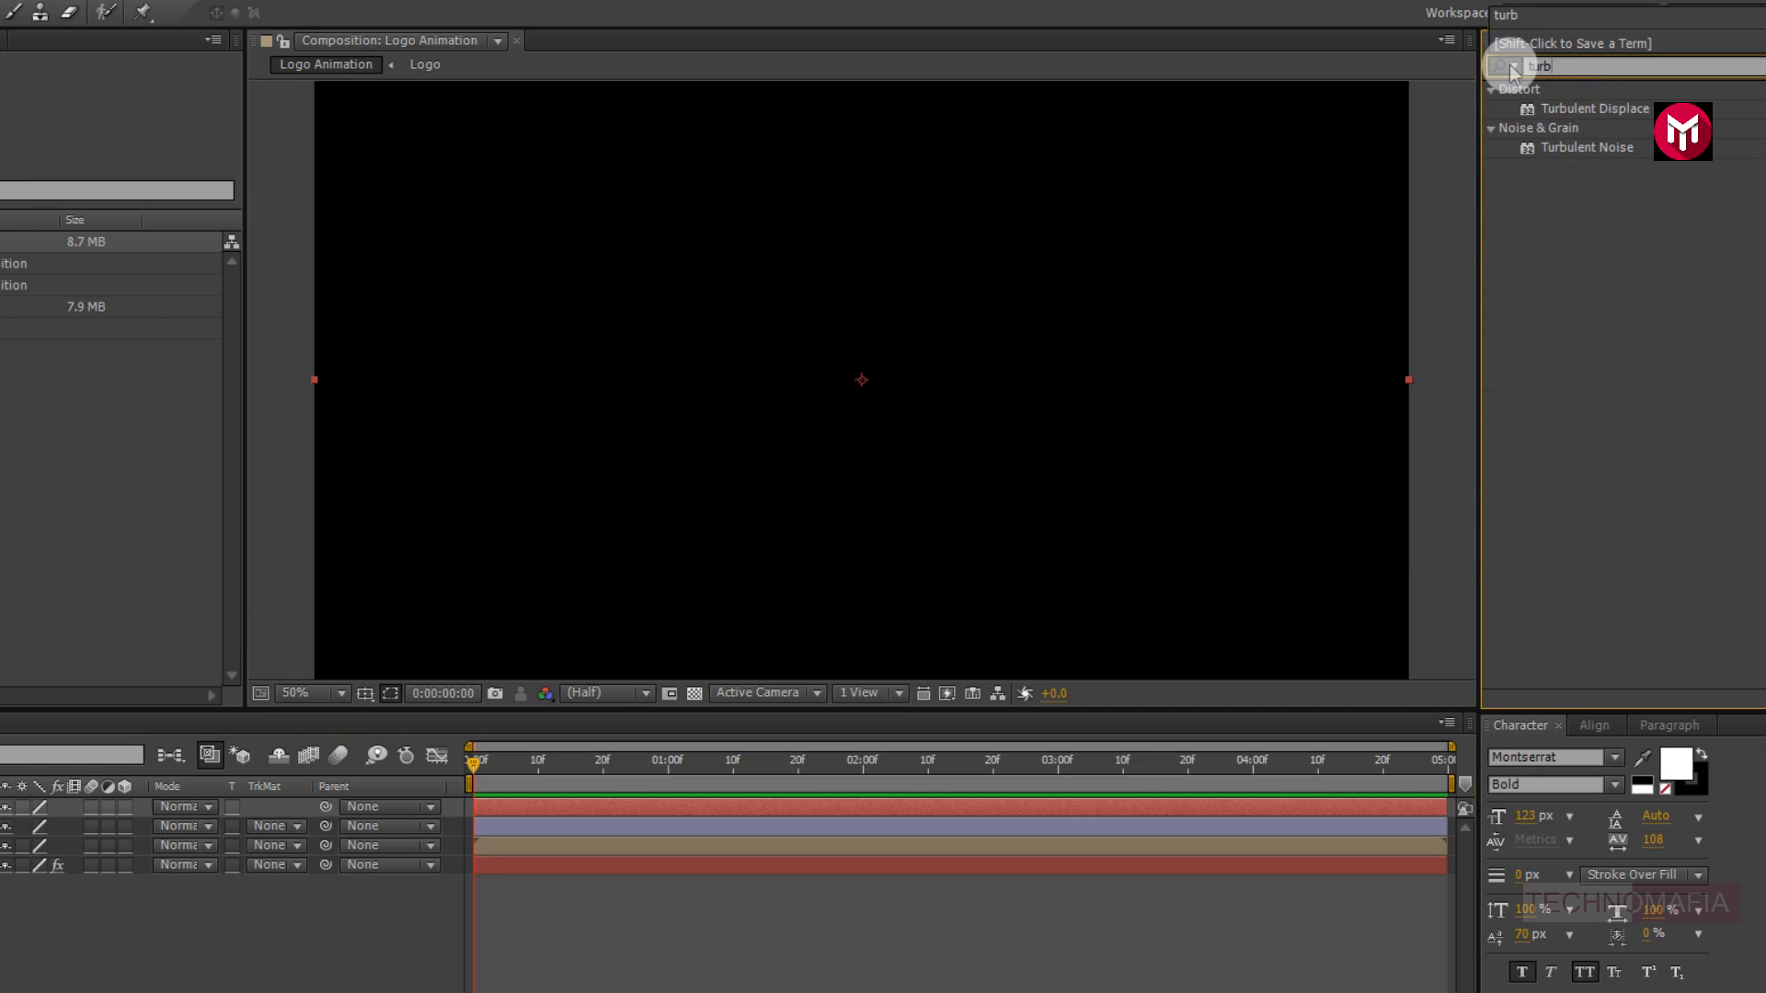
double_click(1574, 148)
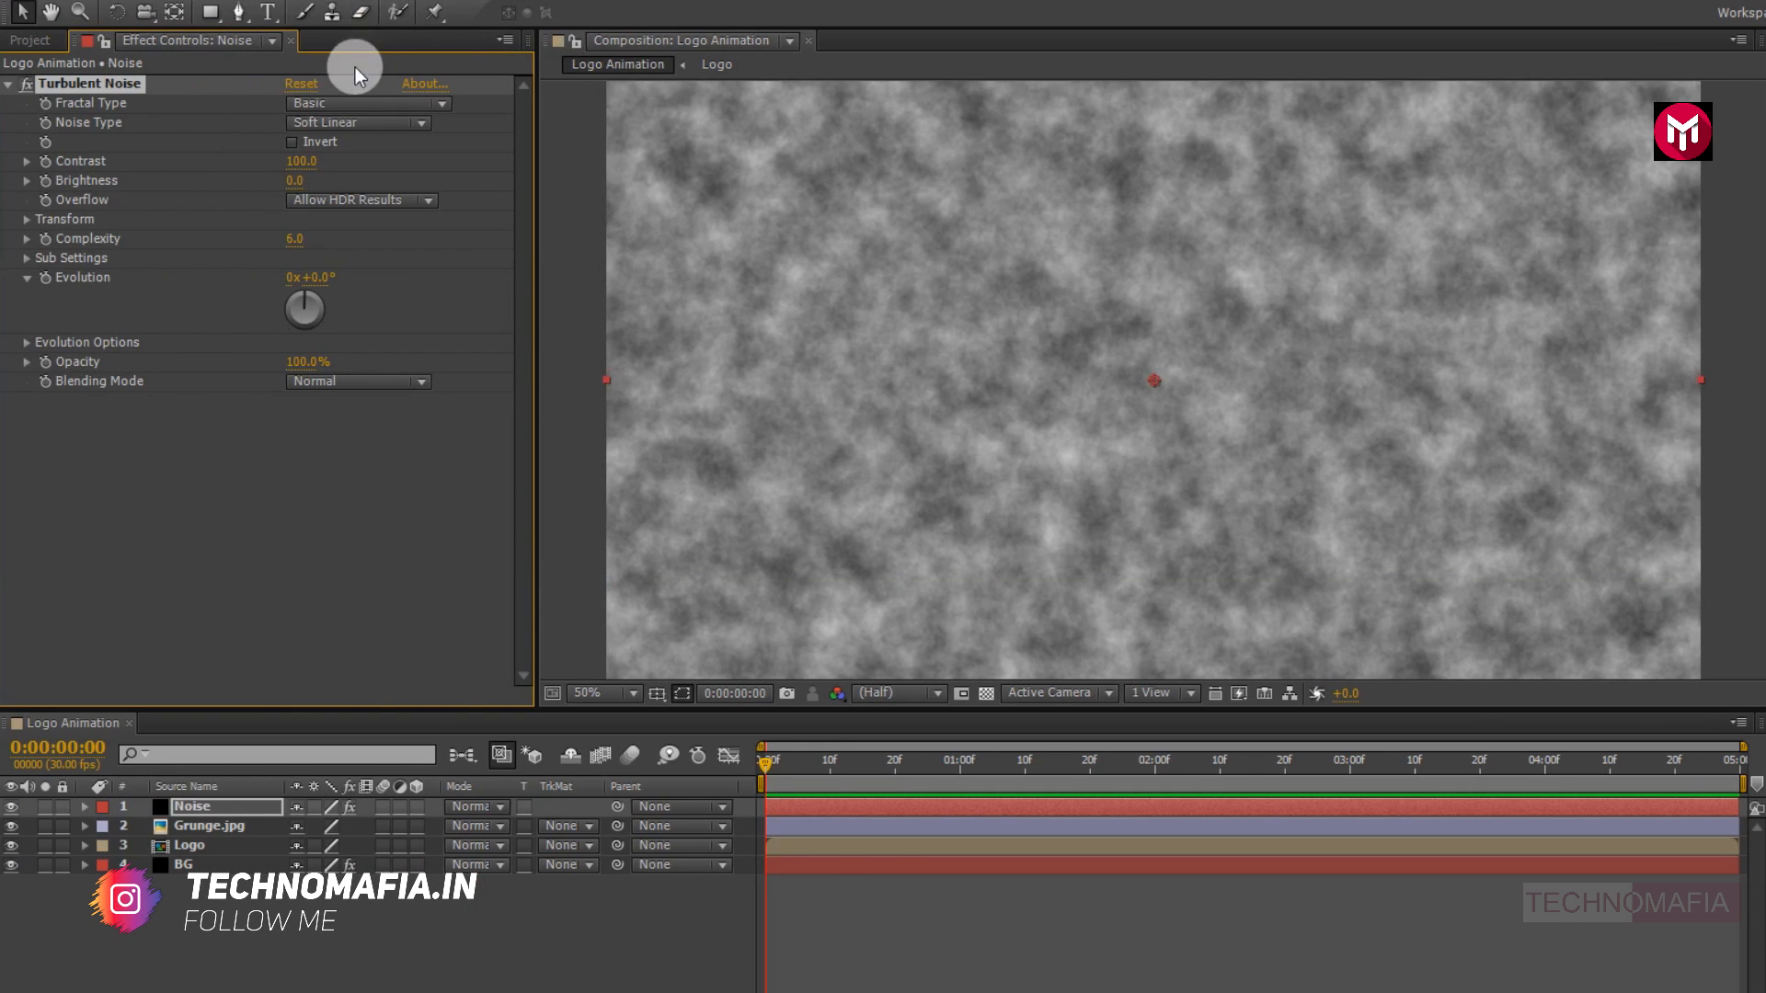
left_click(342, 103)
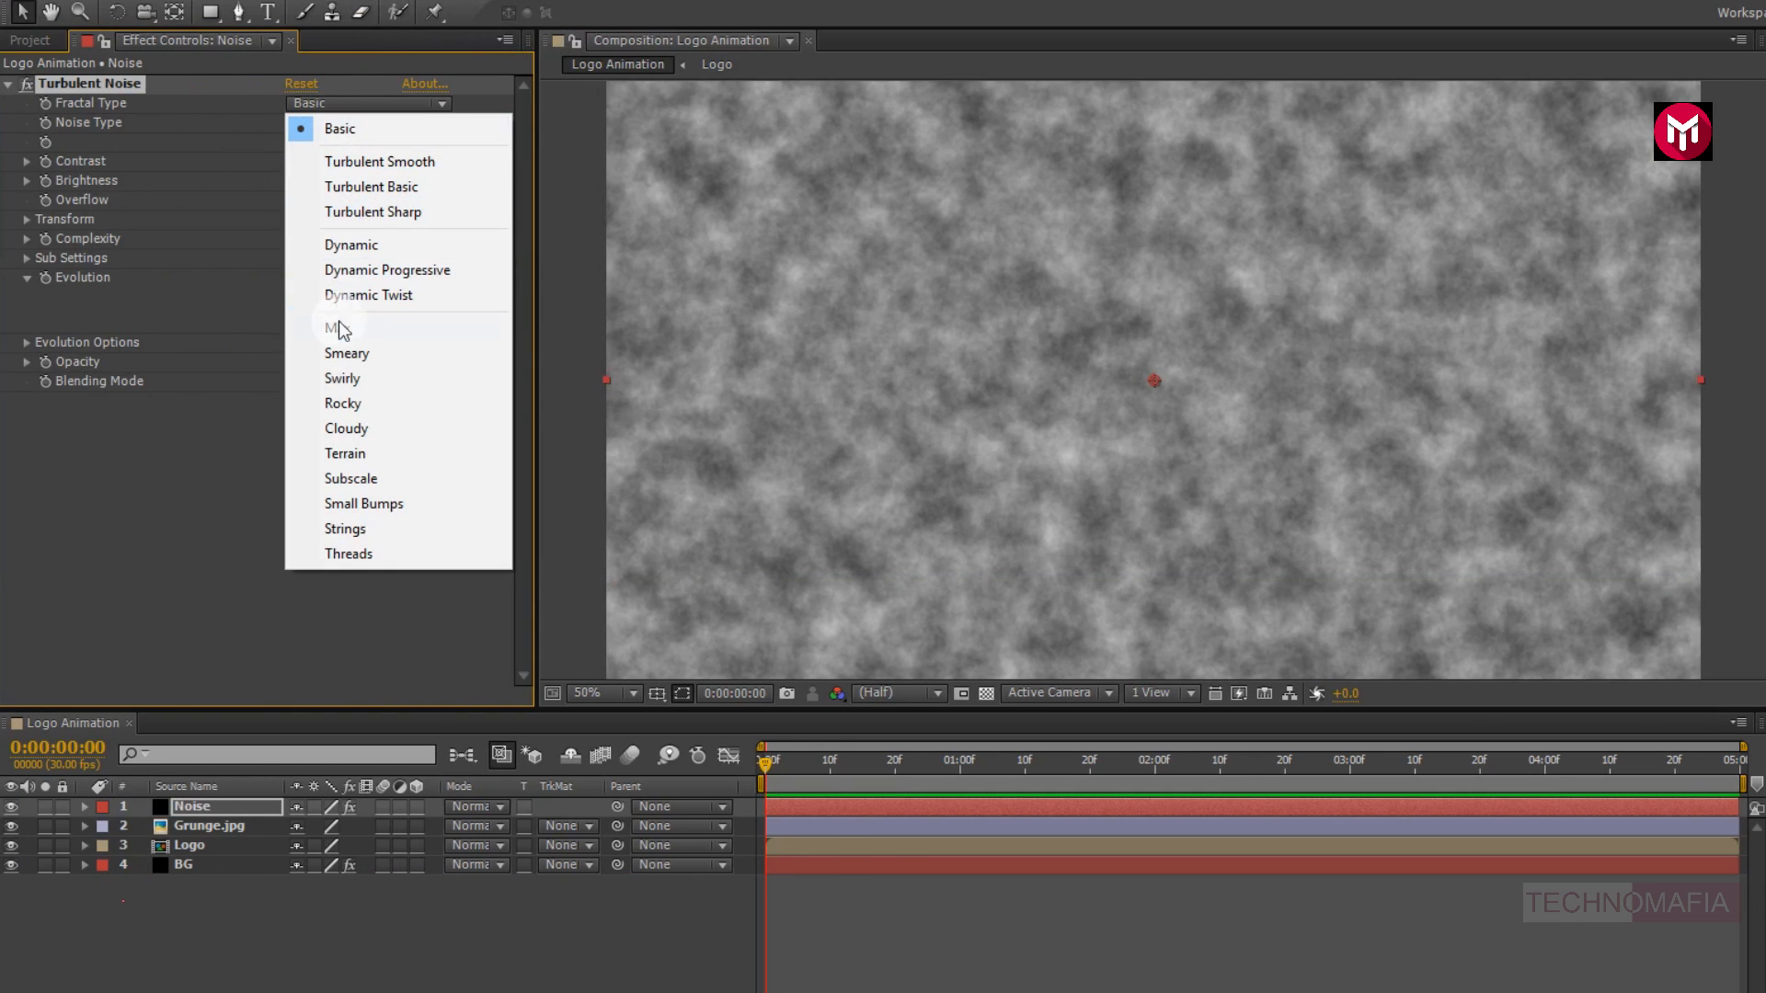
left_click(339, 401)
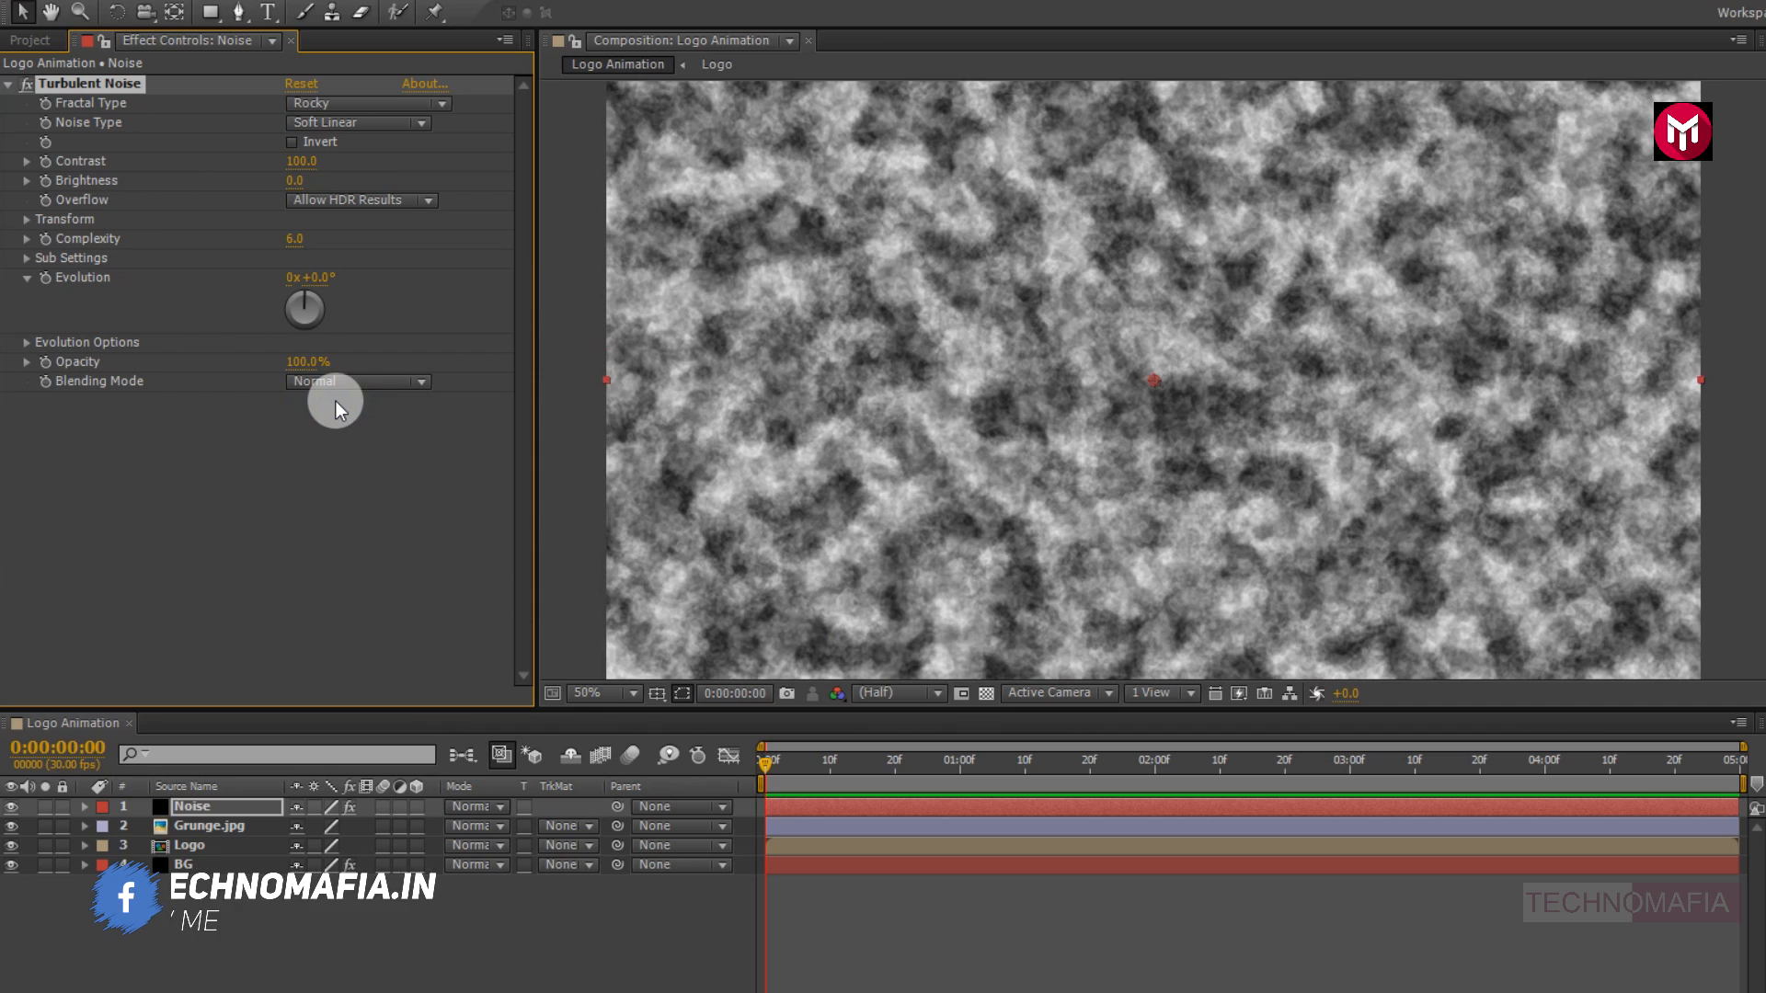
Set the Turbulent Noise type to Linear and keyframe its Brightness at 90 on the first frame
left_click(316, 122)
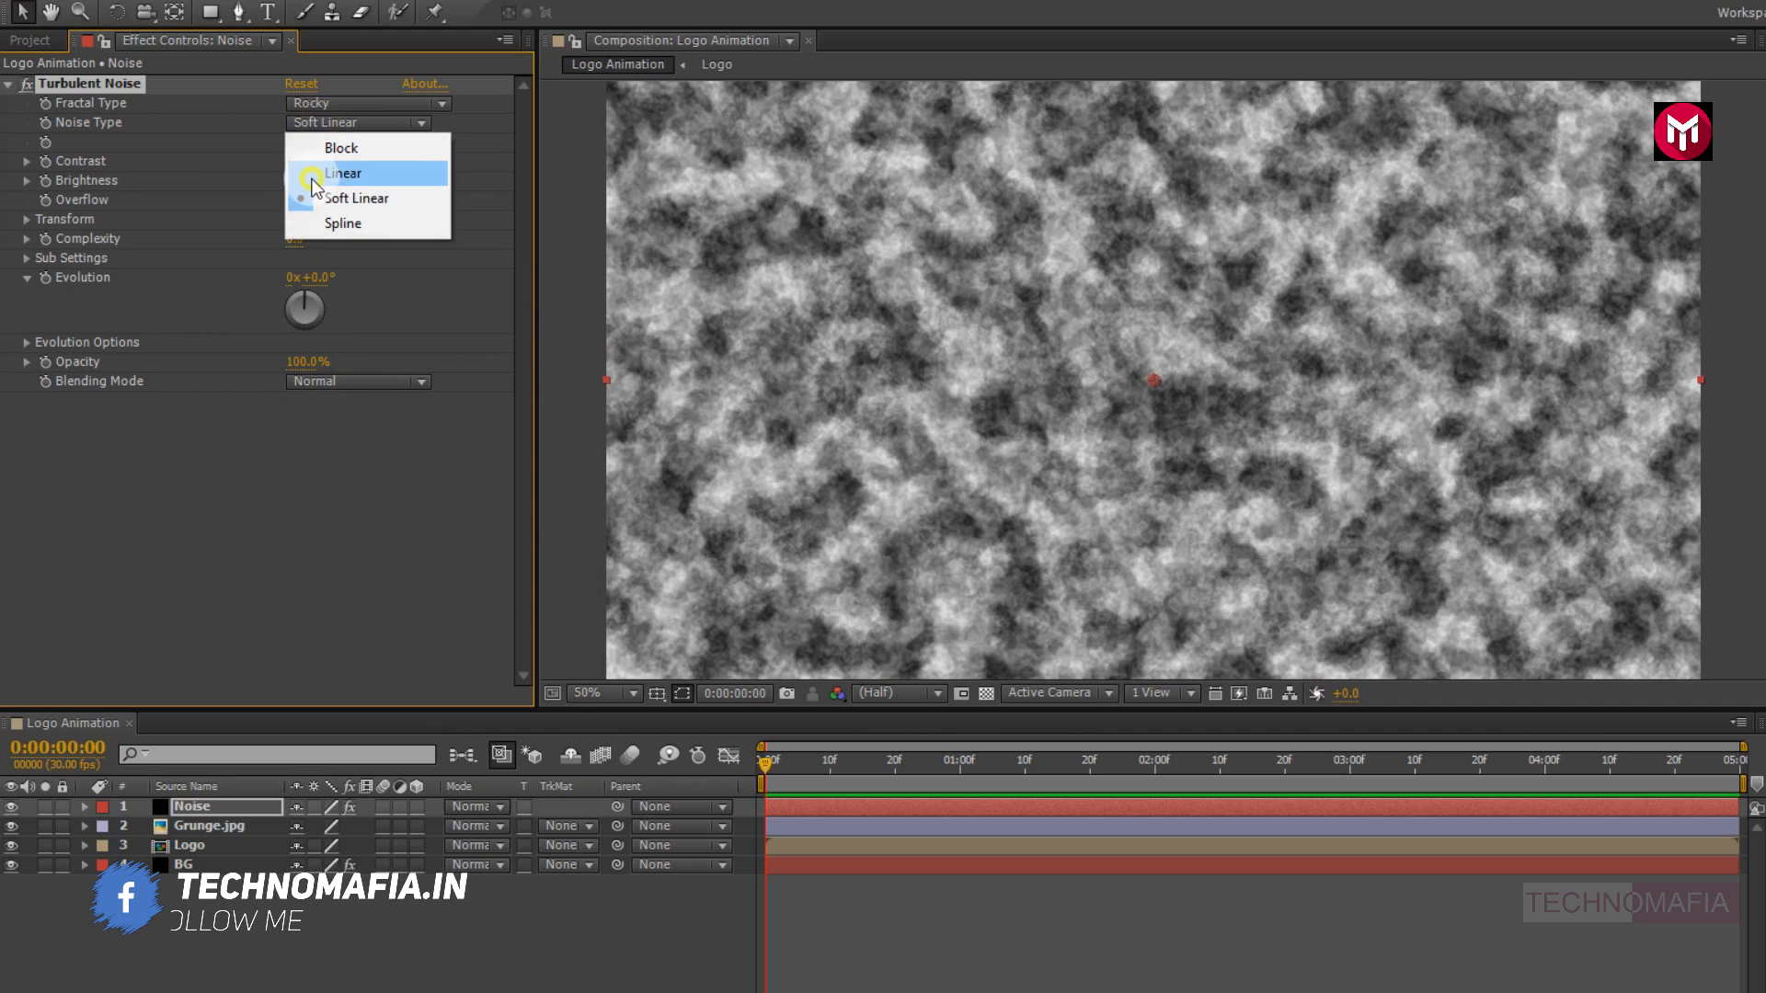
left_click(313, 175)
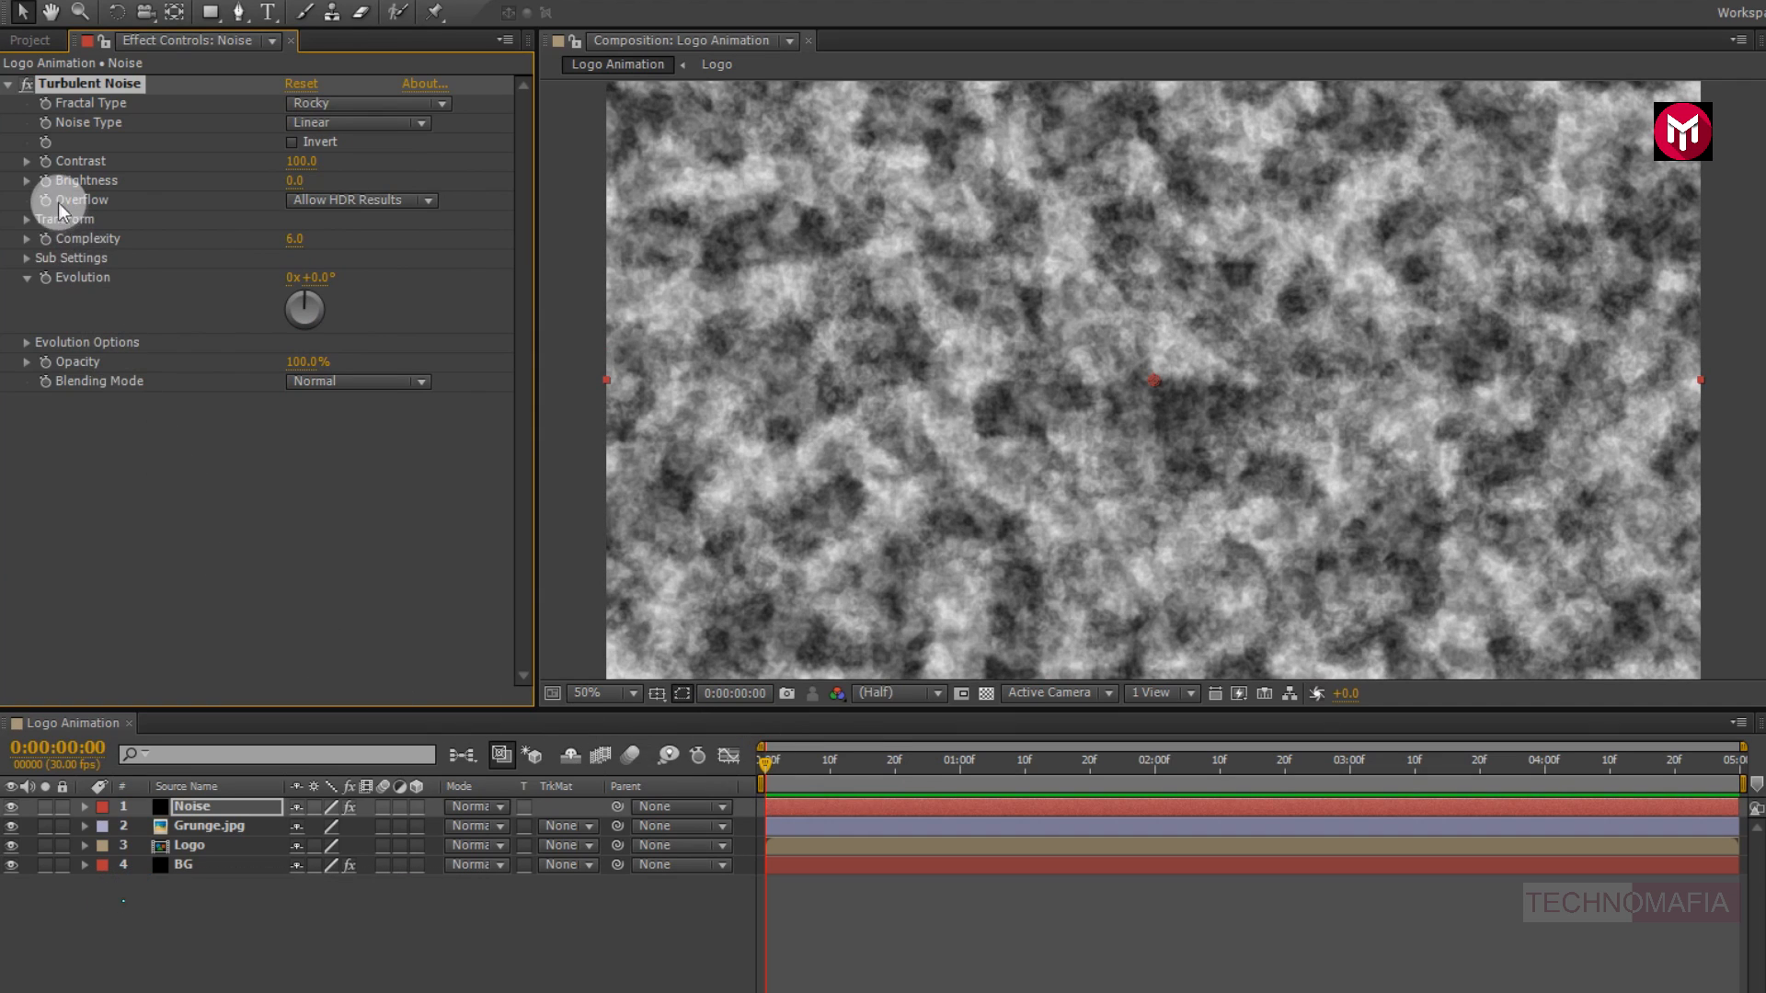
left_click(294, 180)
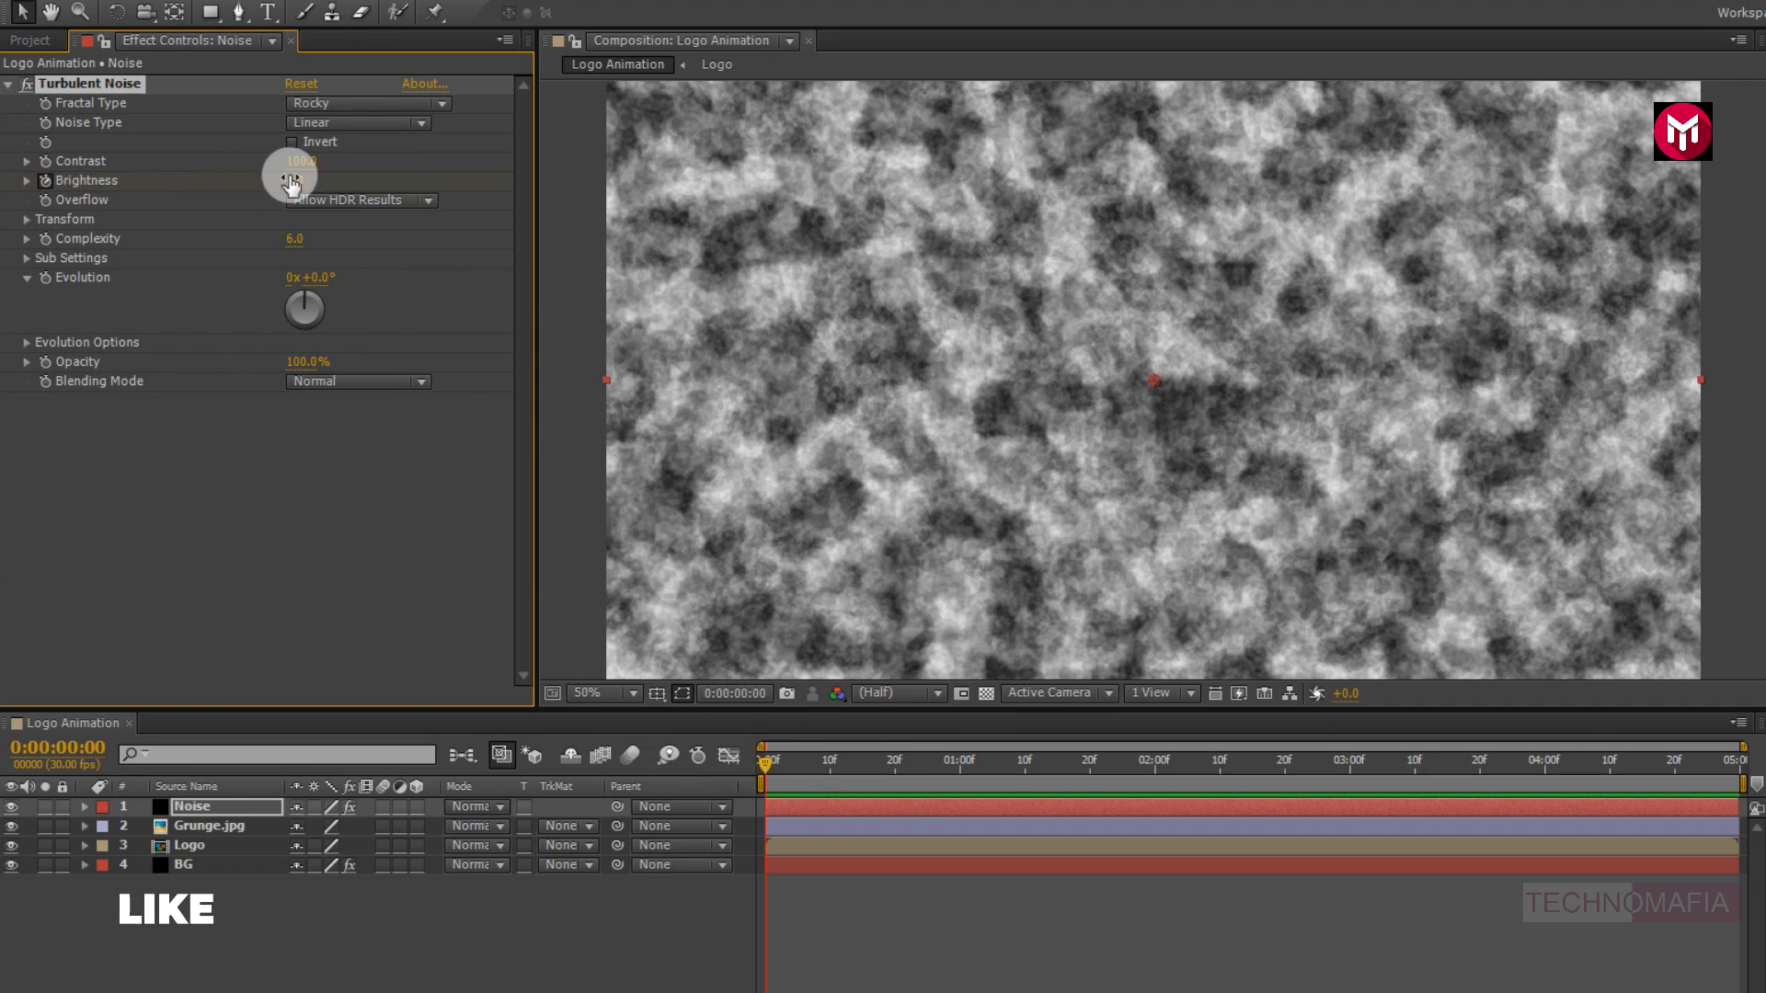
type("90")
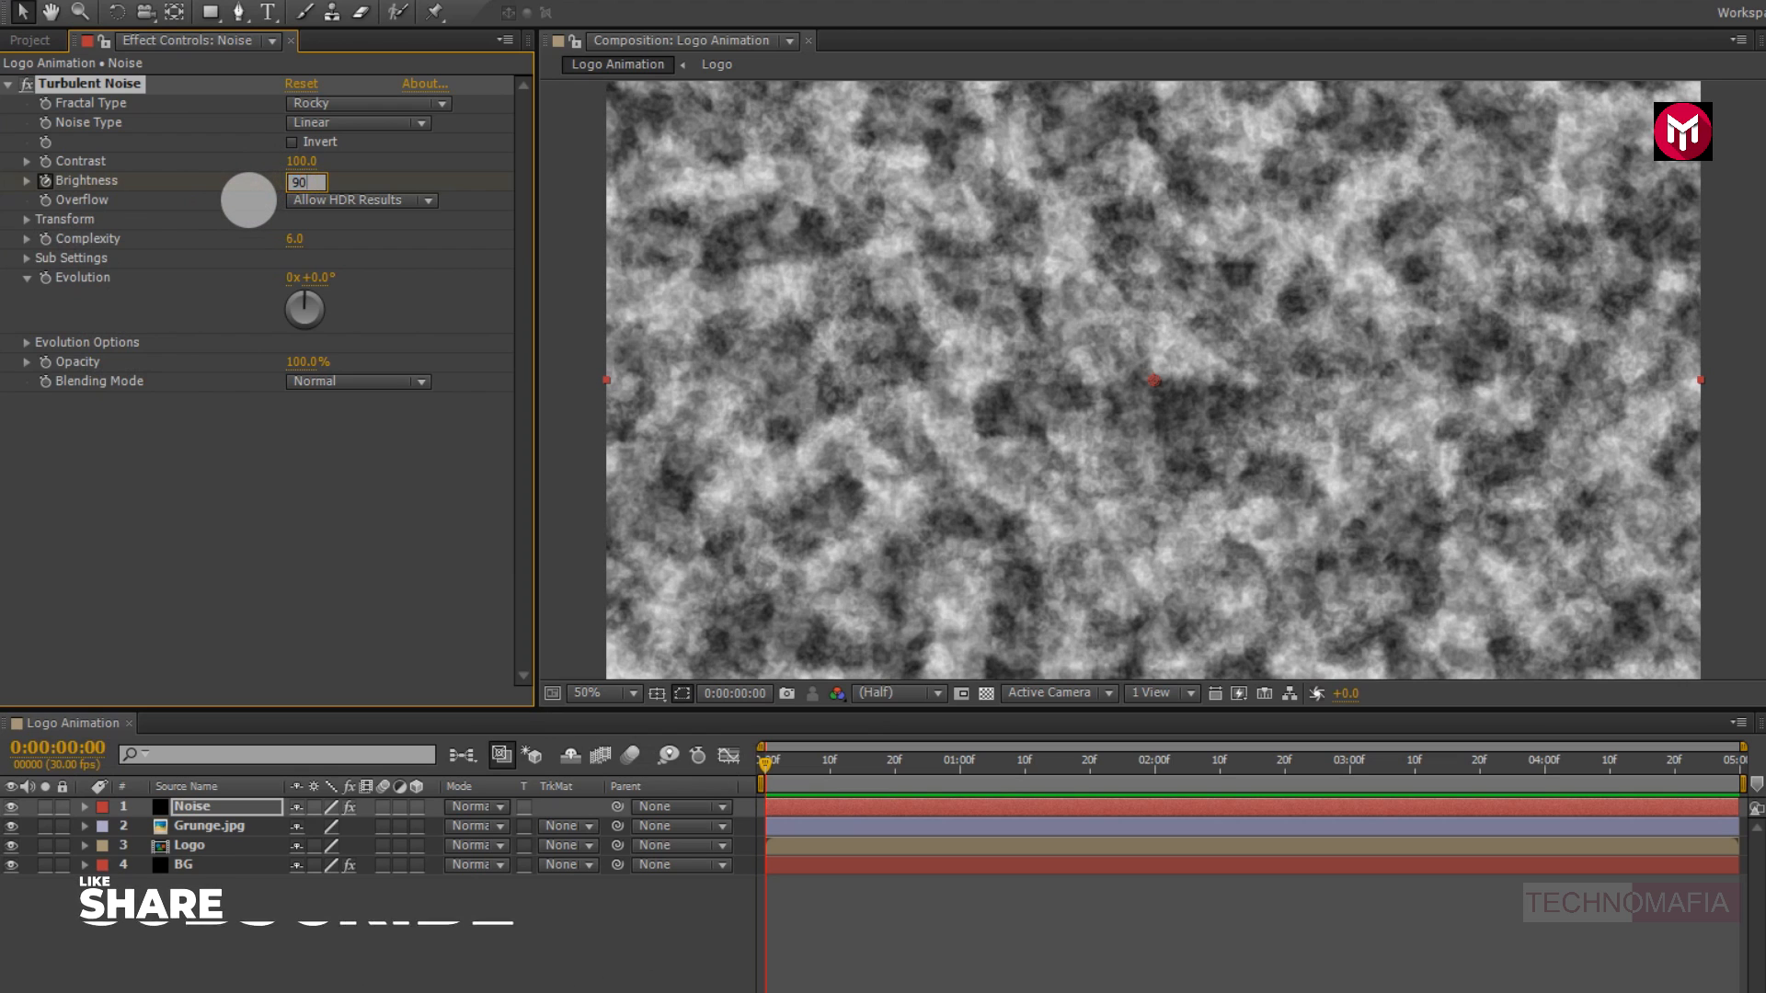
key("Return")
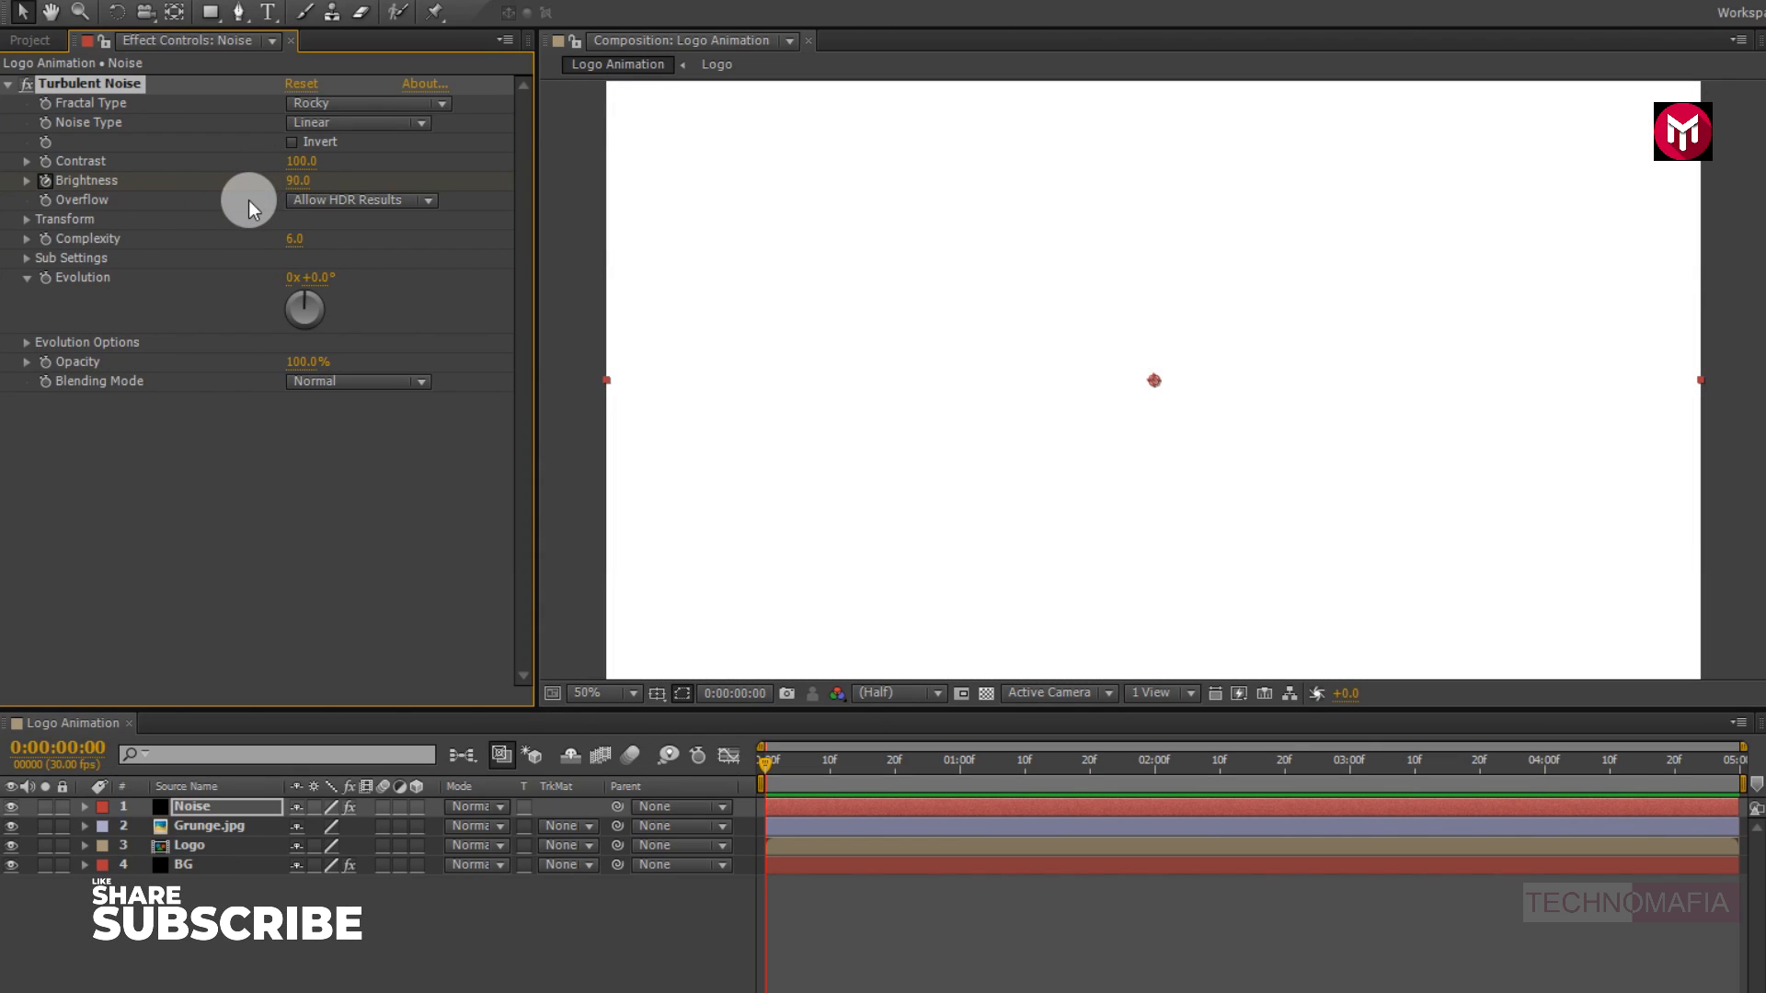
Keyframe the noise Brightness at -100 on the last frame, 0:00:04:29, and scrub the timeline back to the start
left_click(1736, 762)
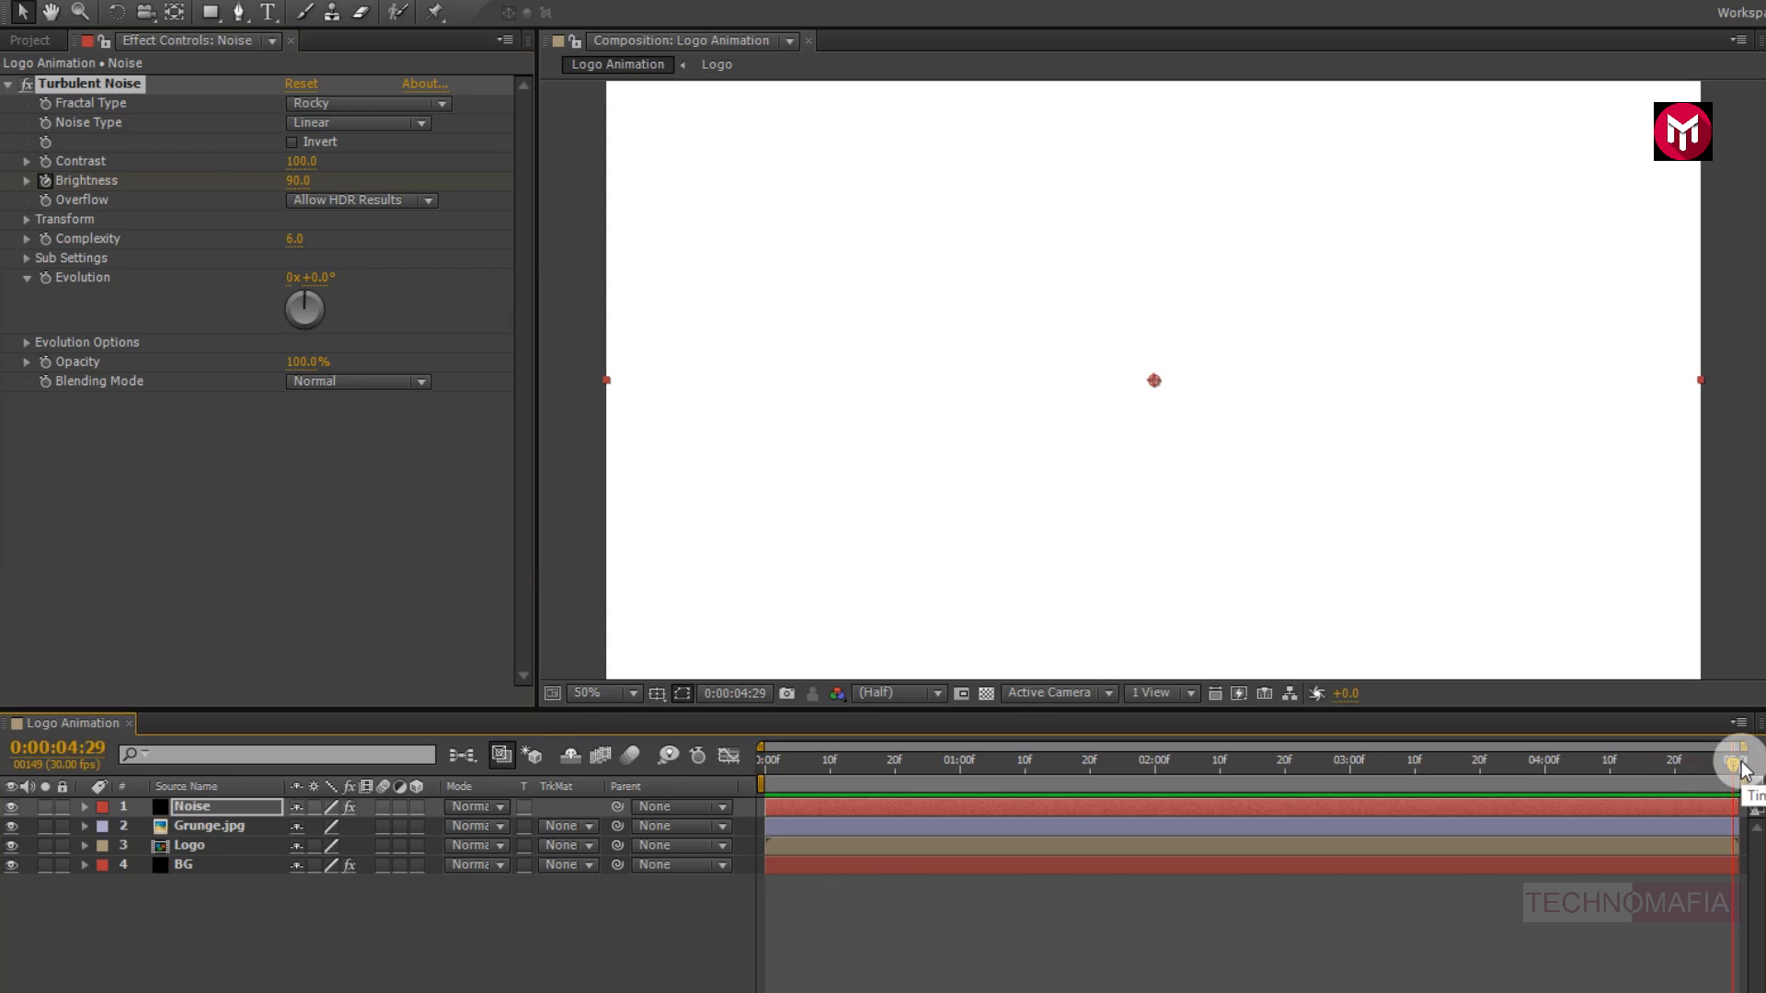
left_click(304, 182)
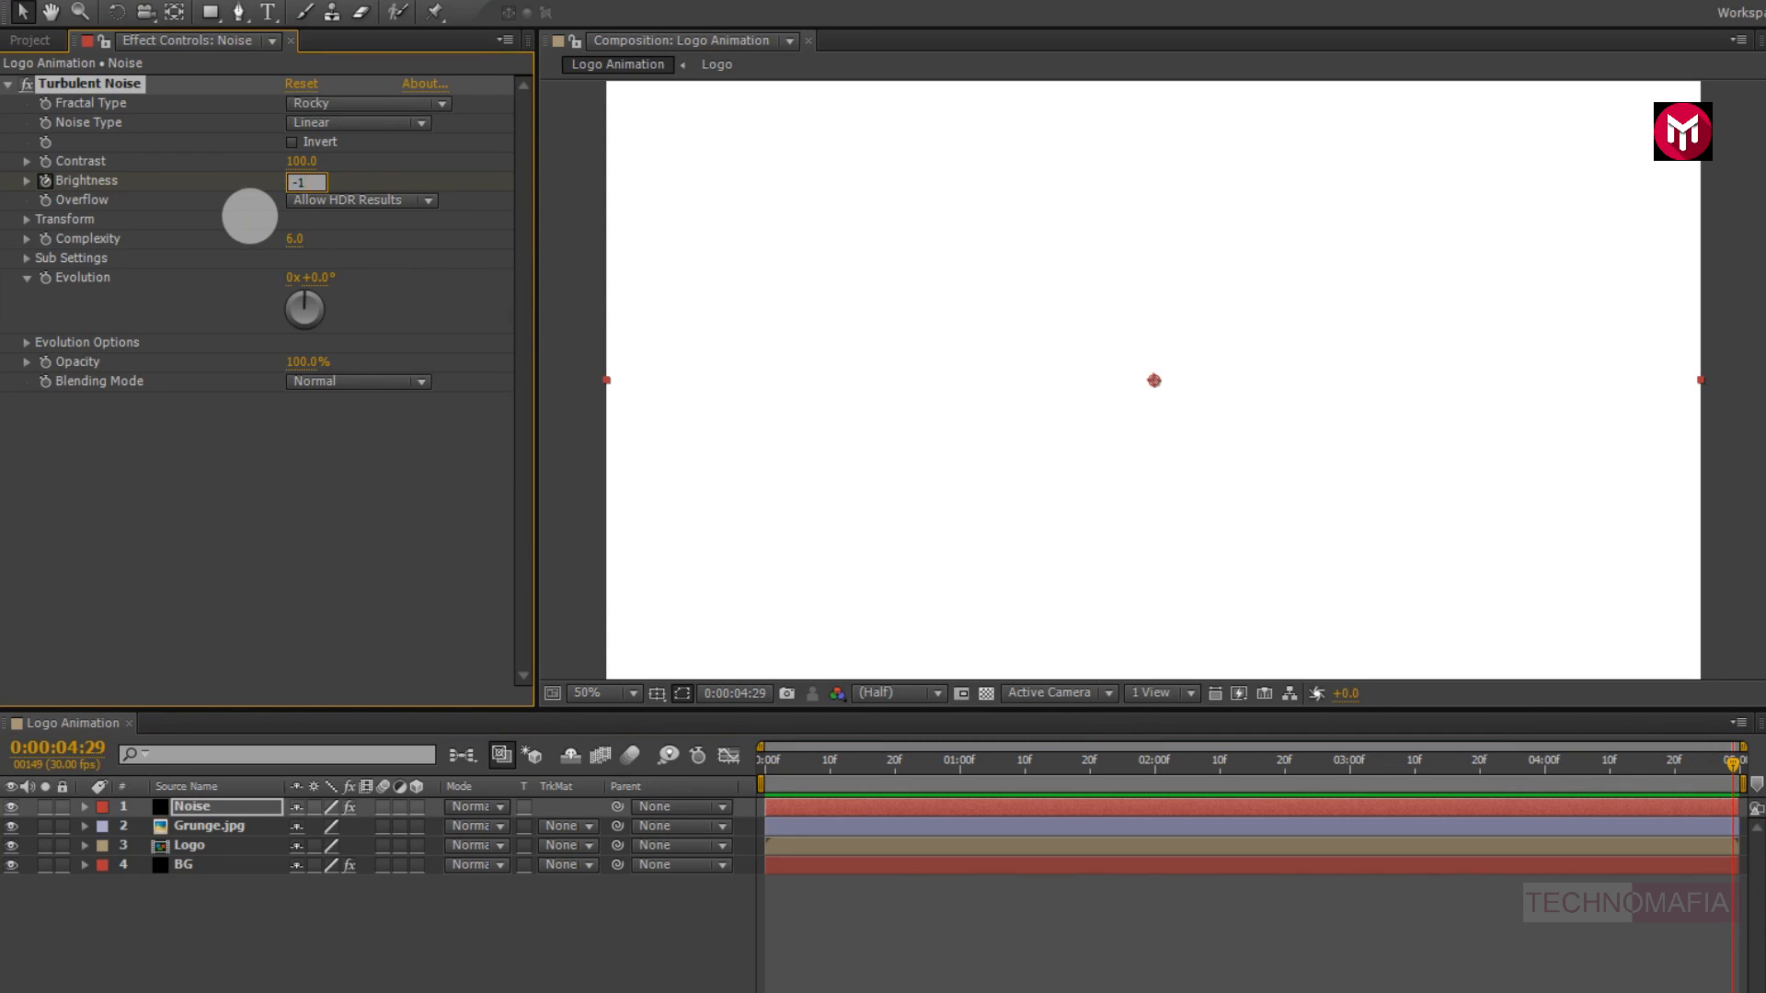
type("-100")
key("Return")
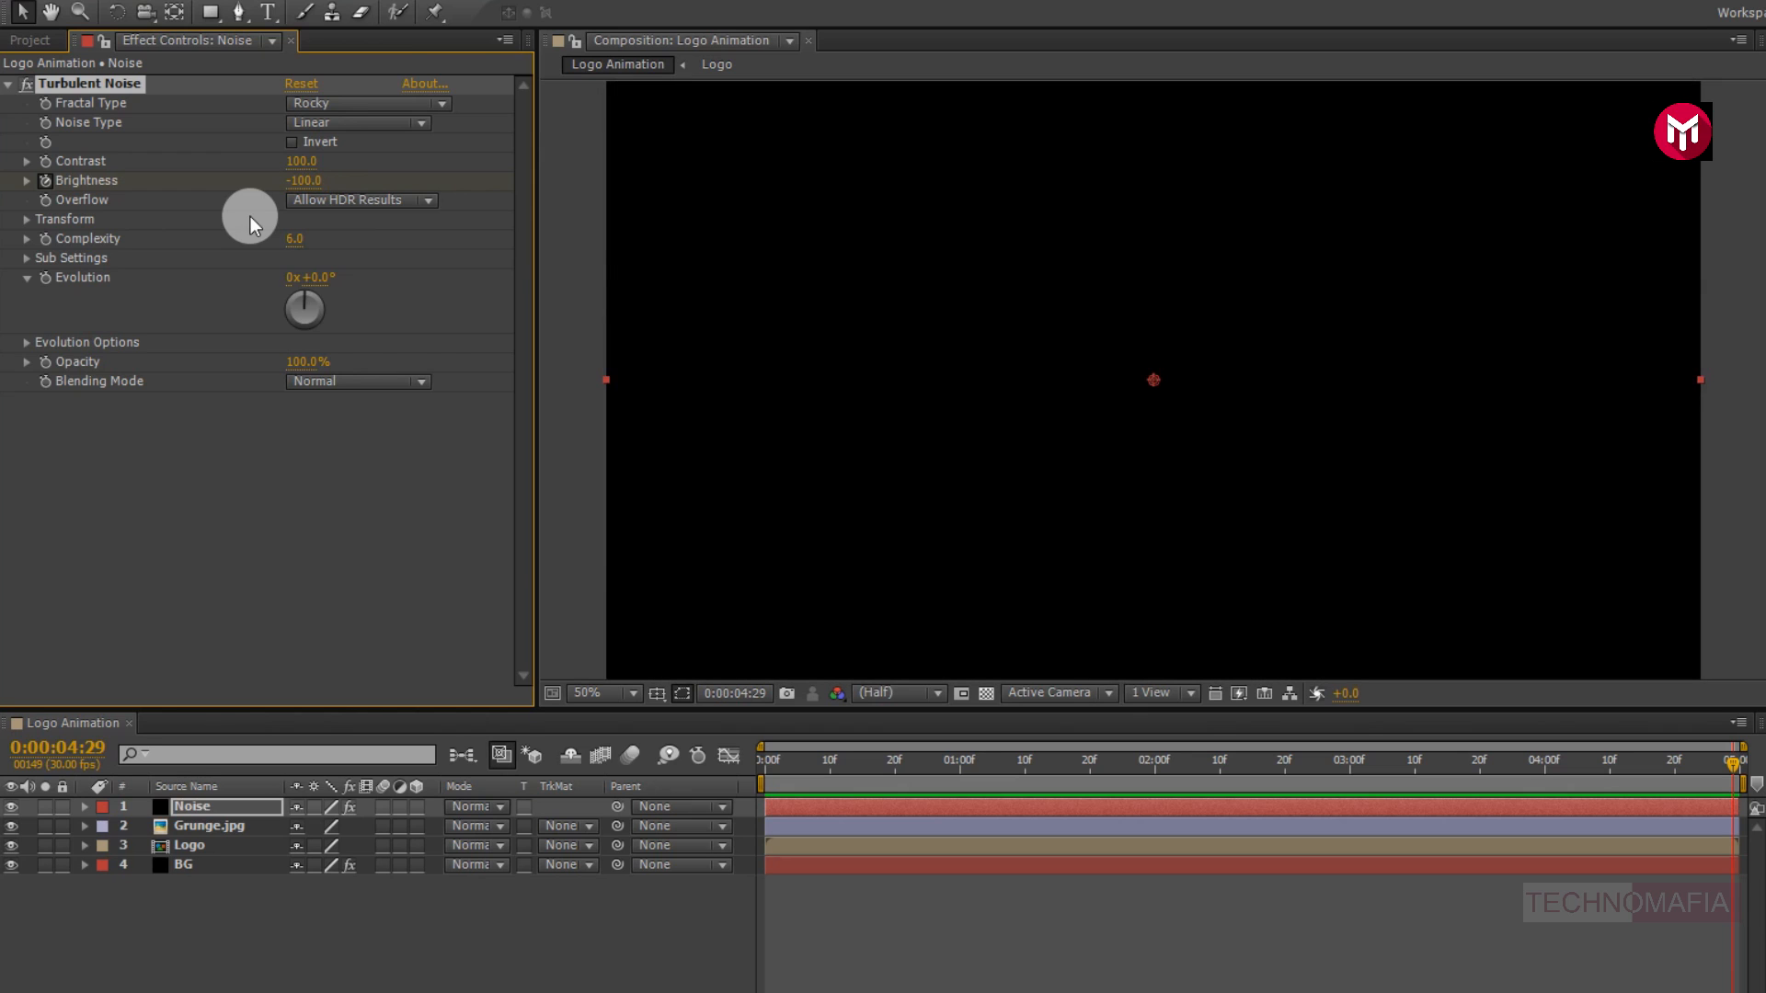
mouse_move(766, 777)
left_mouse_down()
mouse_move(859, 761)
mouse_move(1655, 767)
mouse_move(1286, 787)
mouse_move(734, 776)
left_mouse_up()
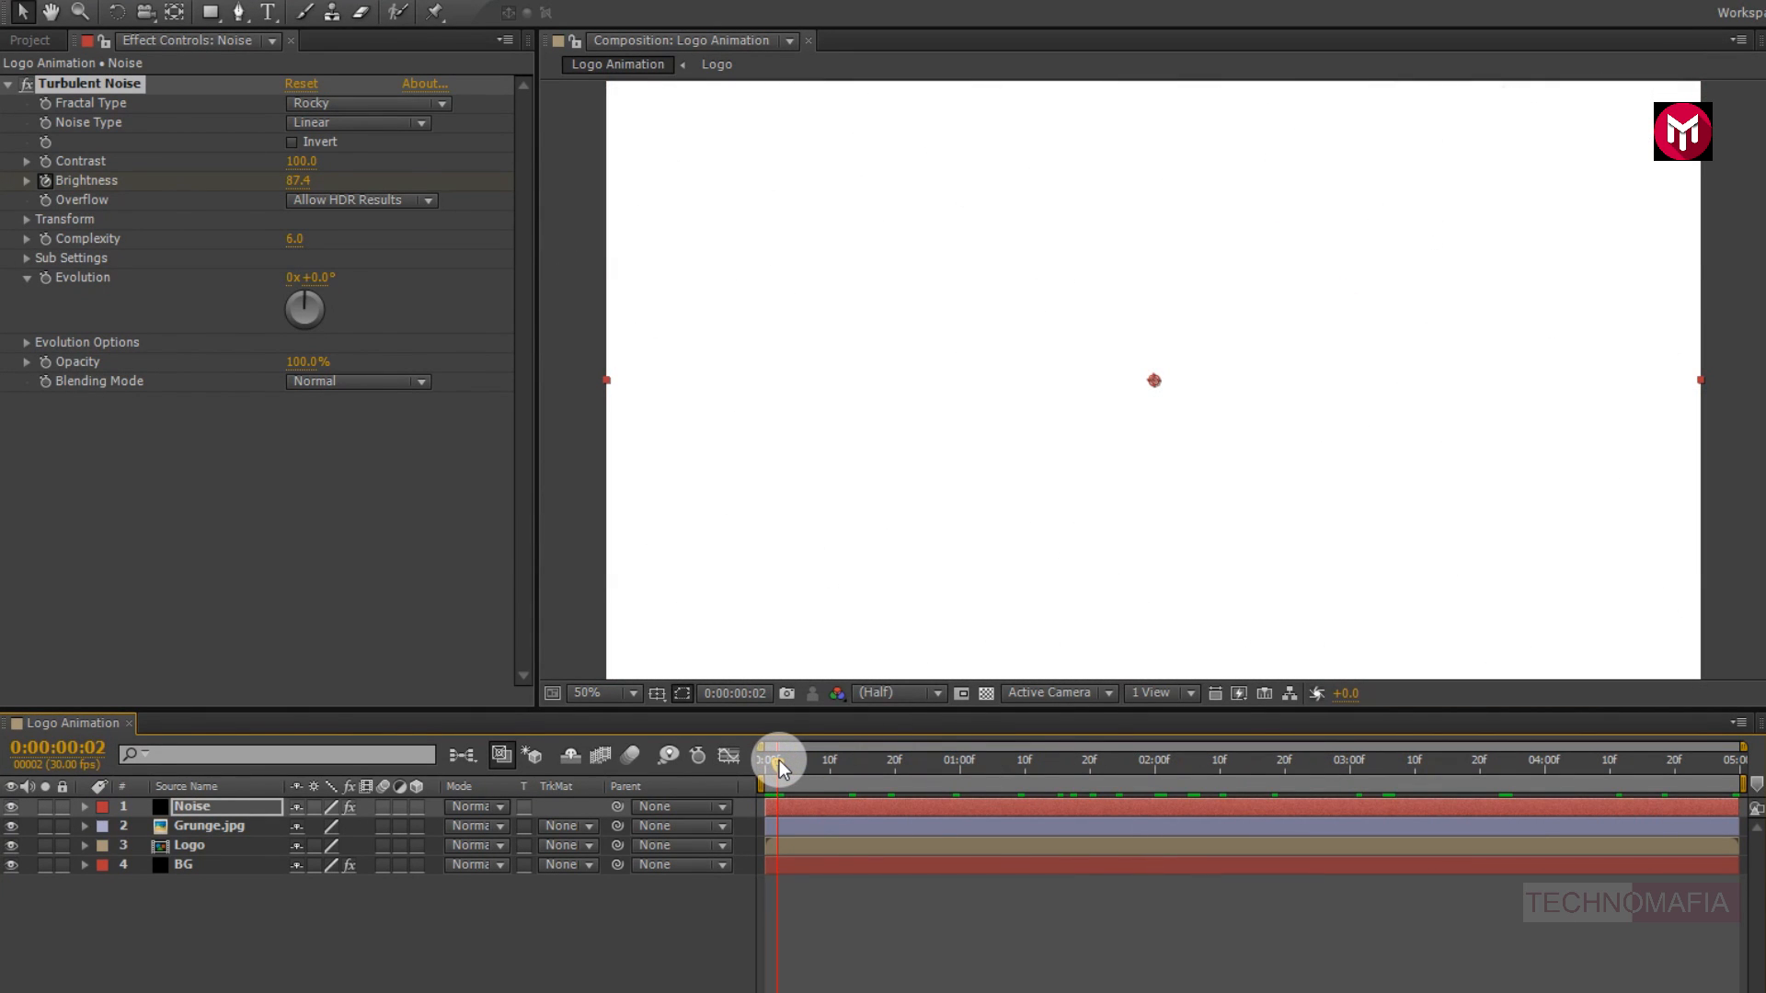
Set the Noise layer's blending mode to Hard Light and pre-compose it with Grunge.jpg as Grunge, moving all attributes
left_click(458, 809)
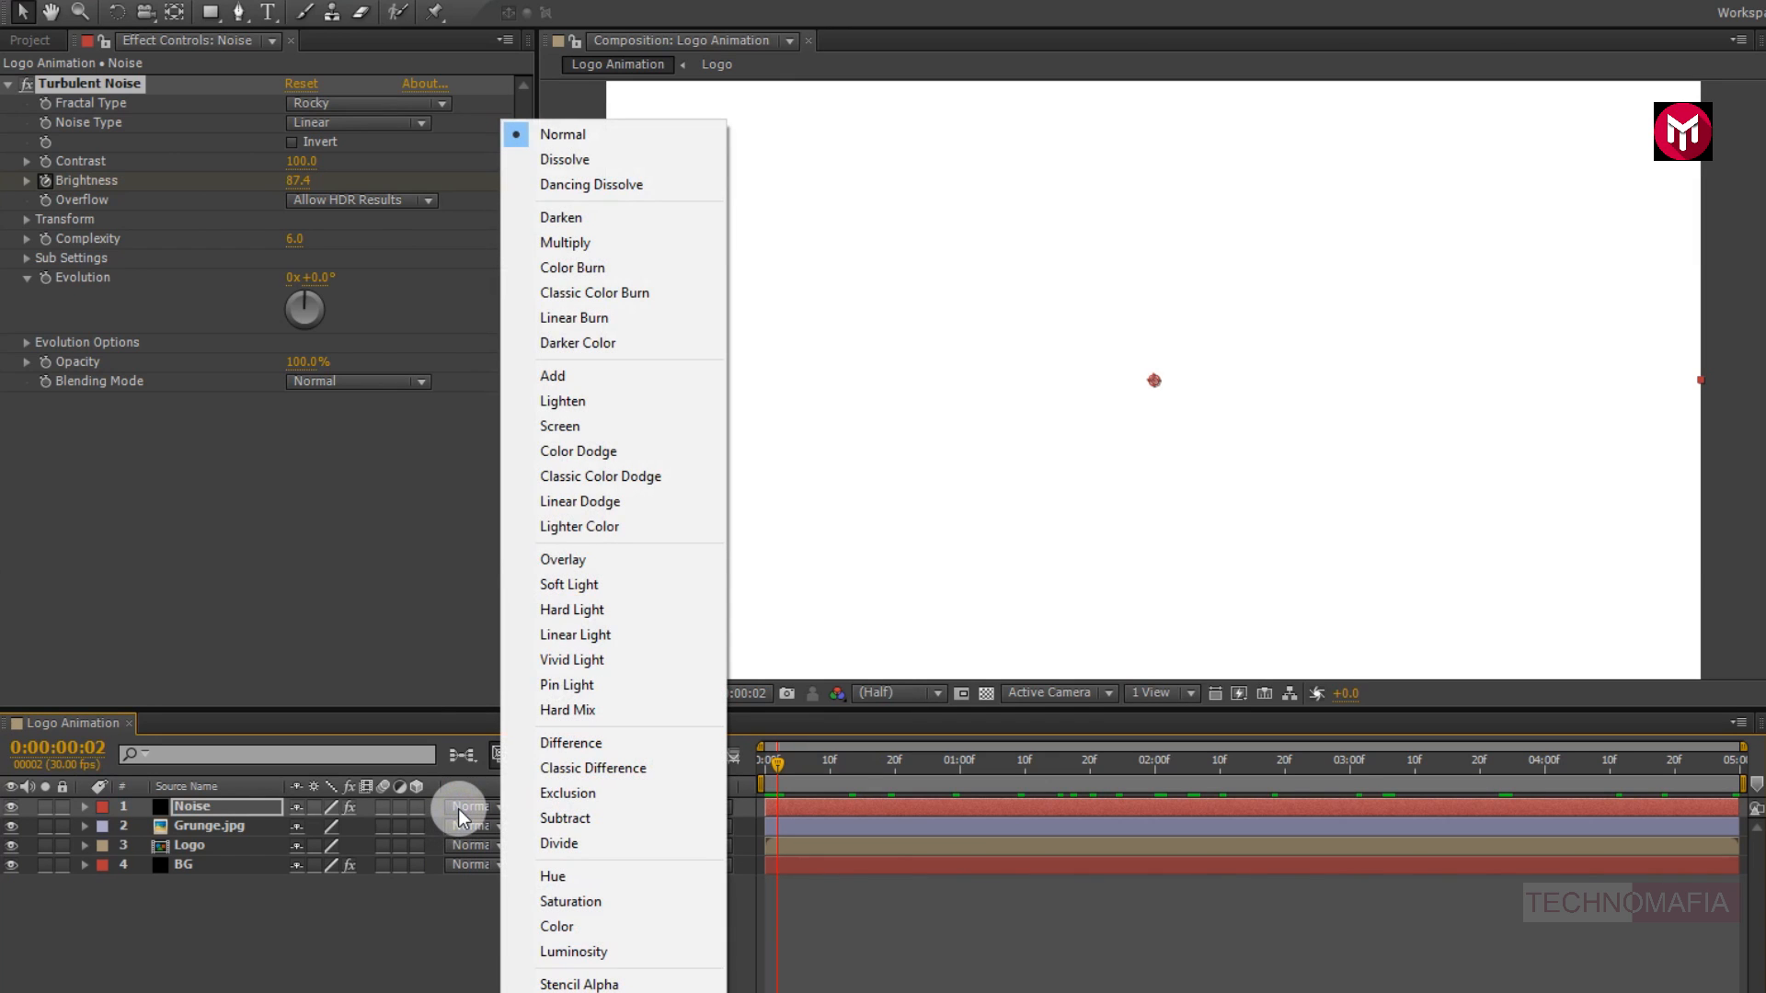
left_click(562, 611)
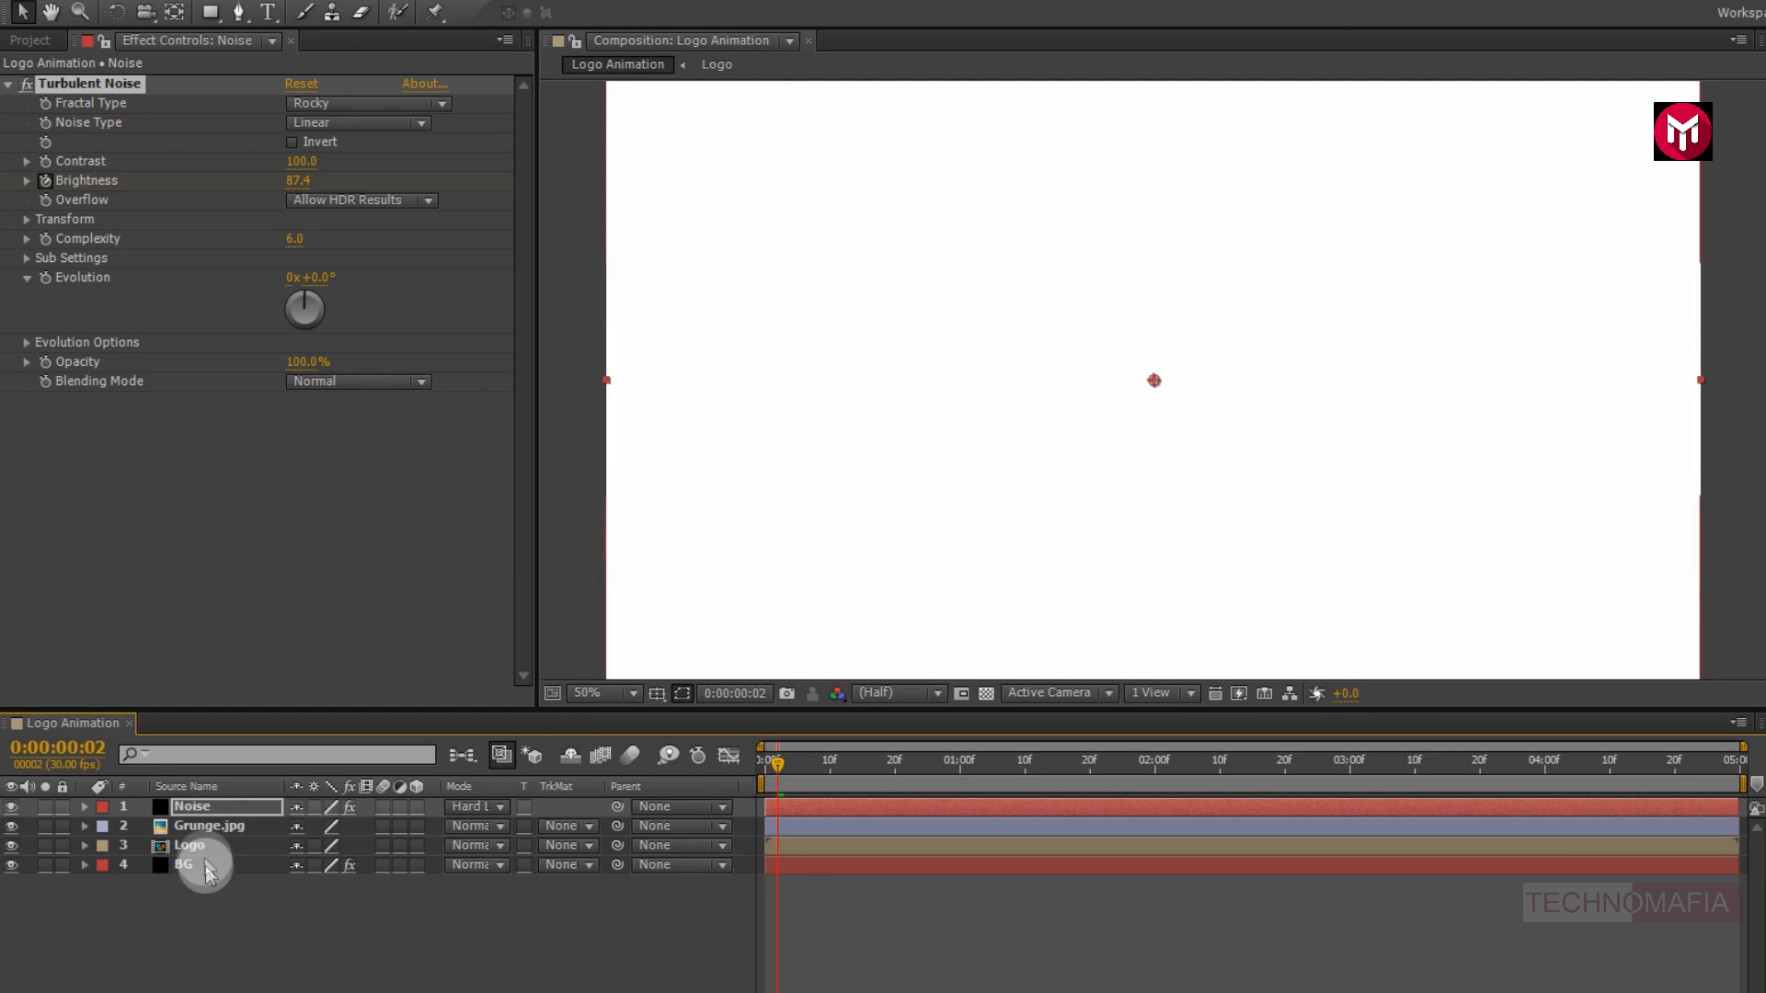
left_click(199, 826)
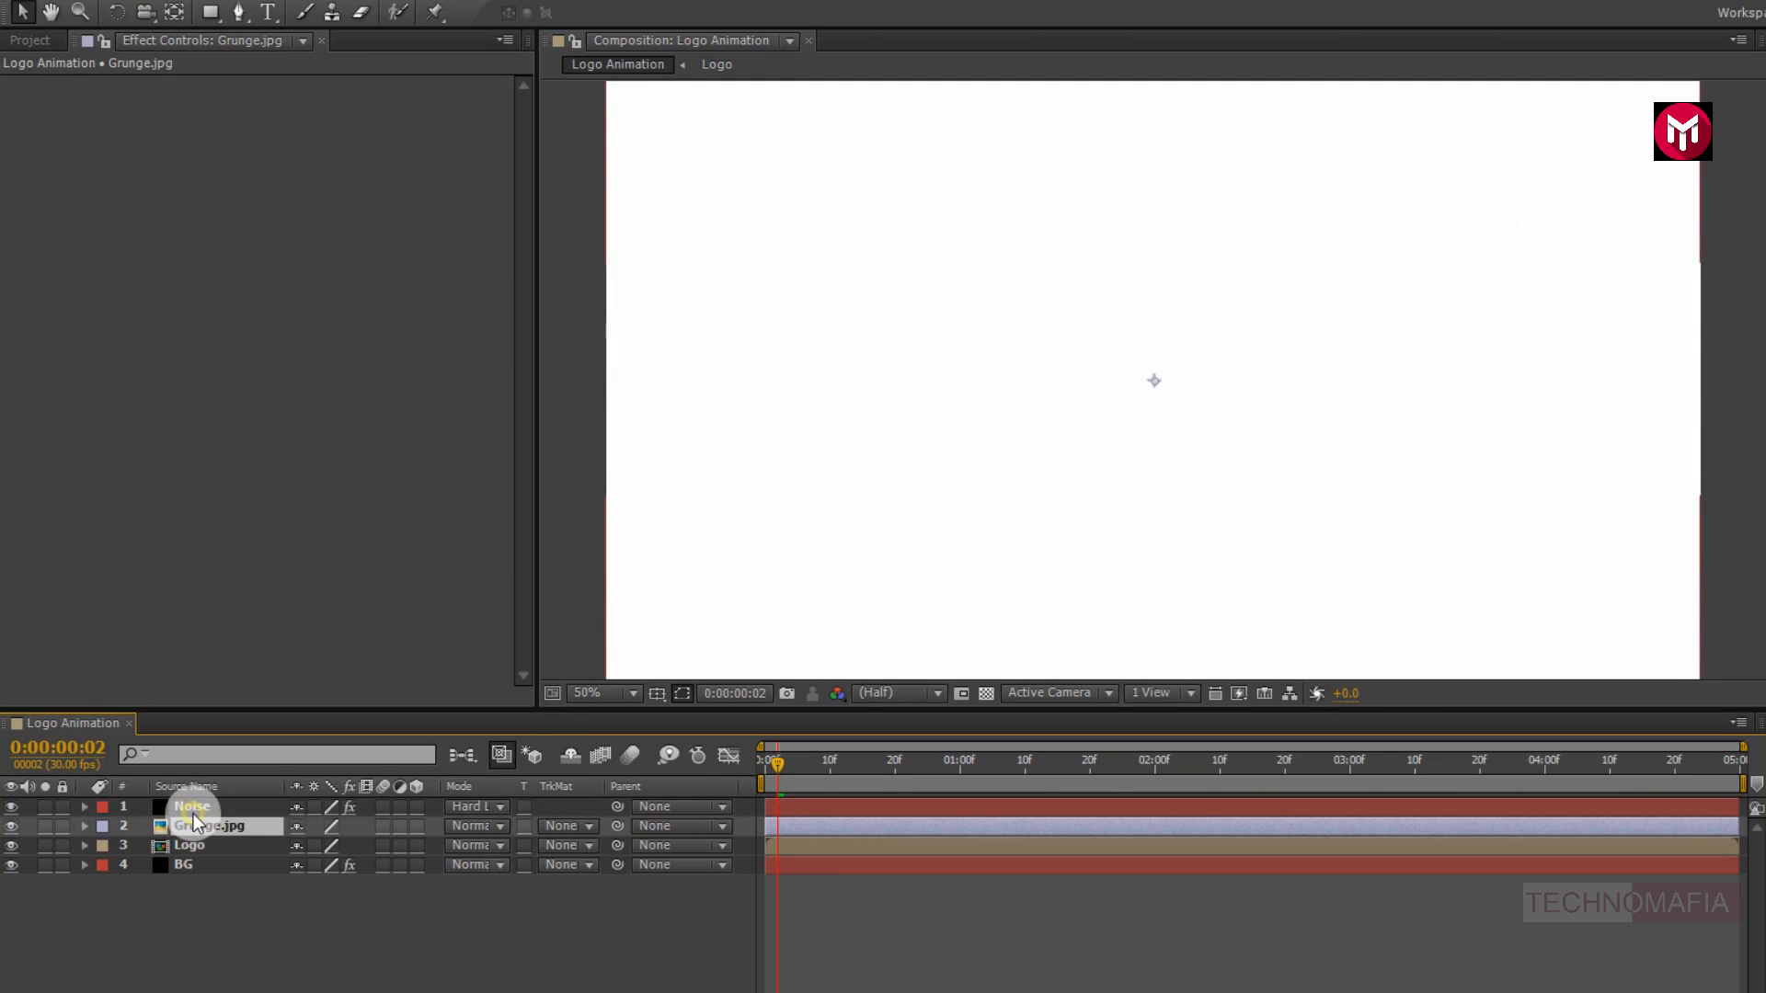
left_click(193, 810, "ctrl")
right_click(193, 813)
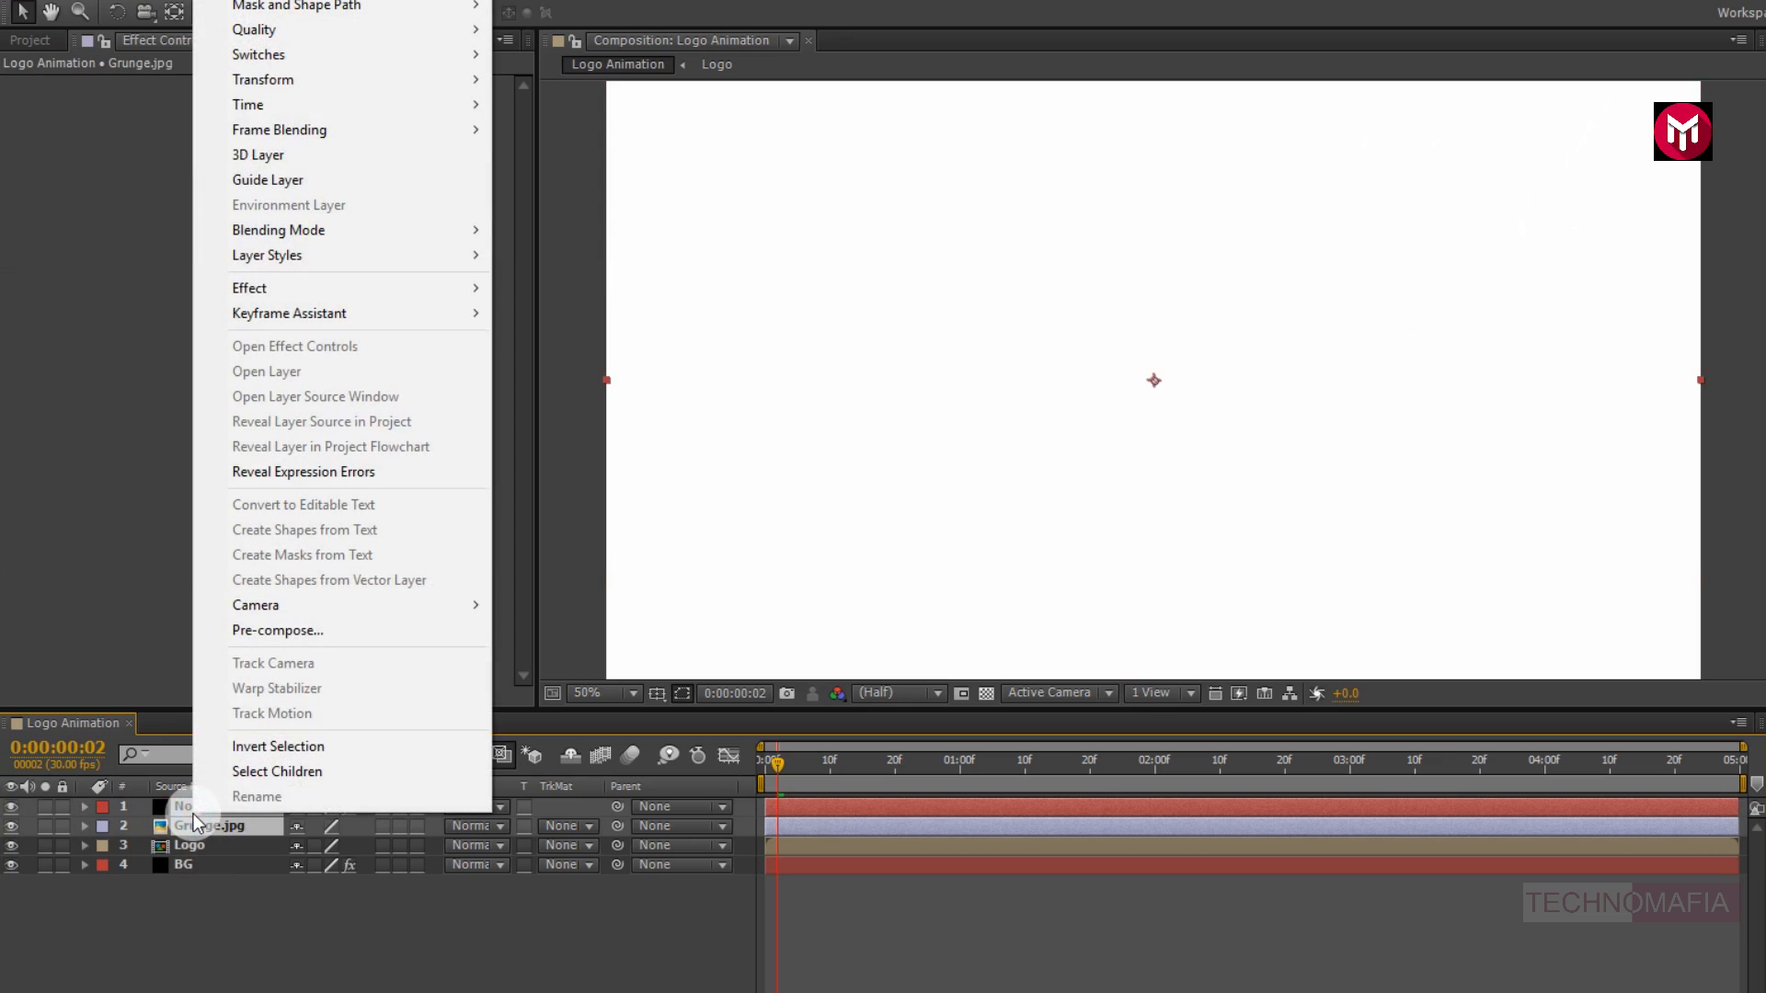
left_click(258, 632)
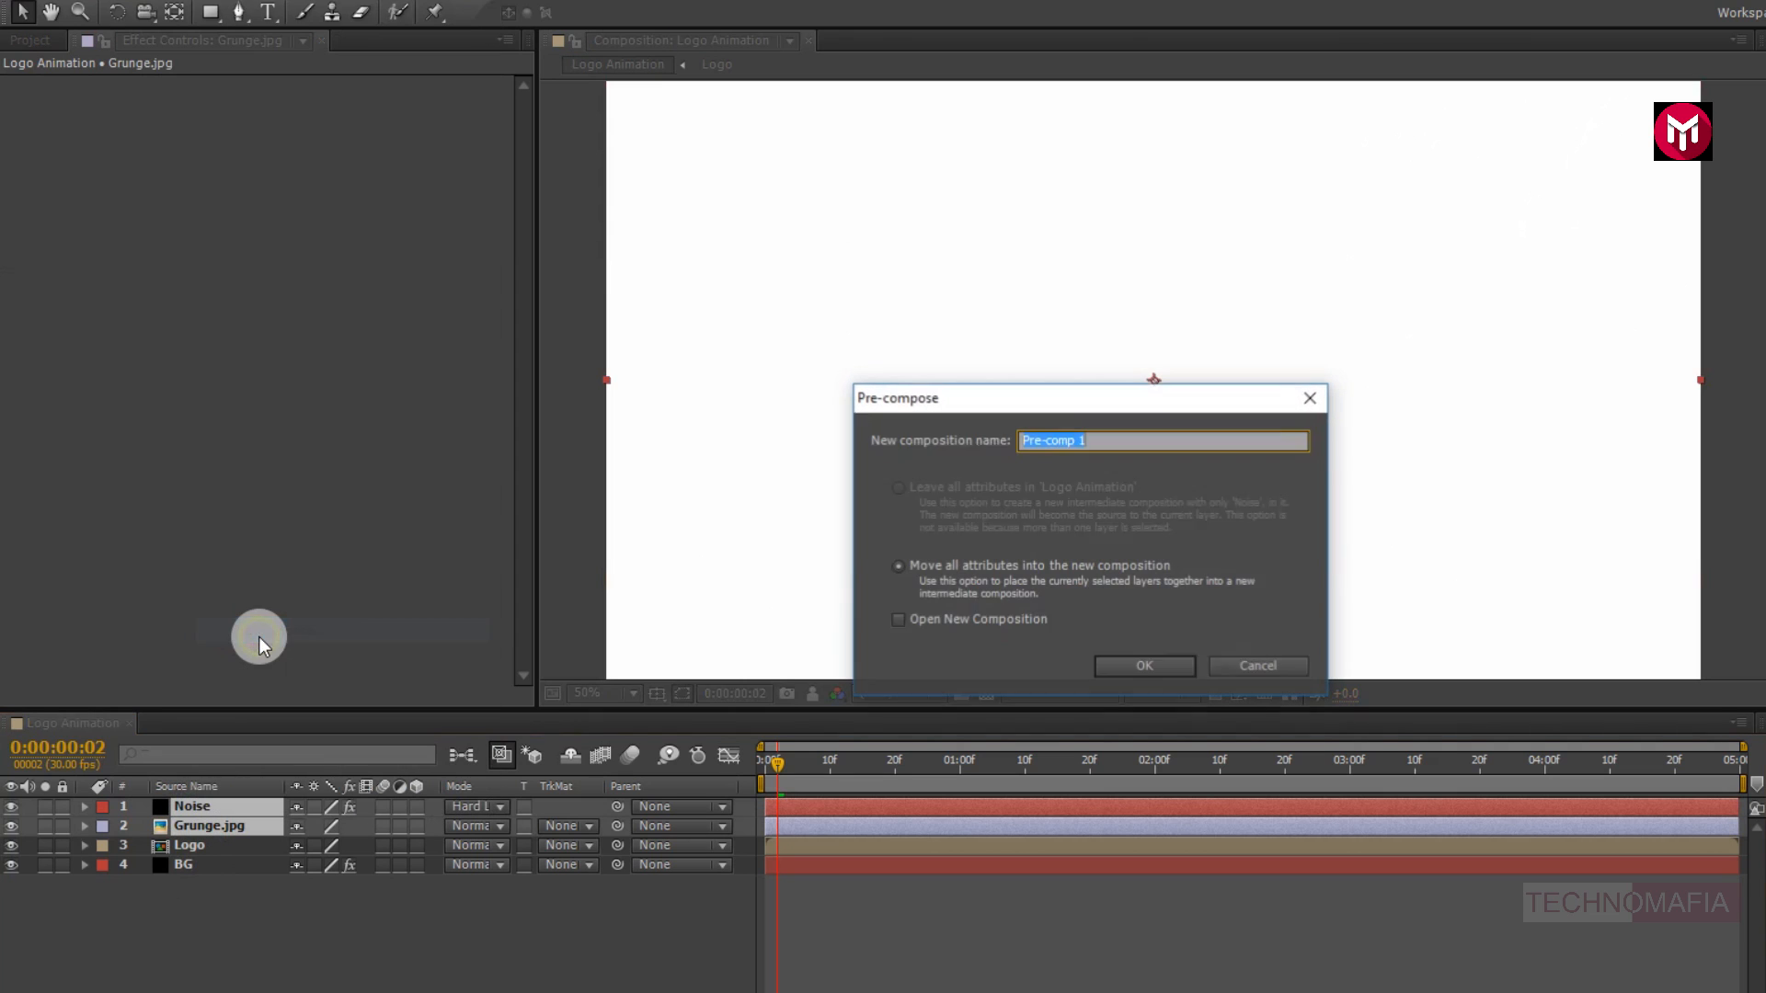
type("Grunge")
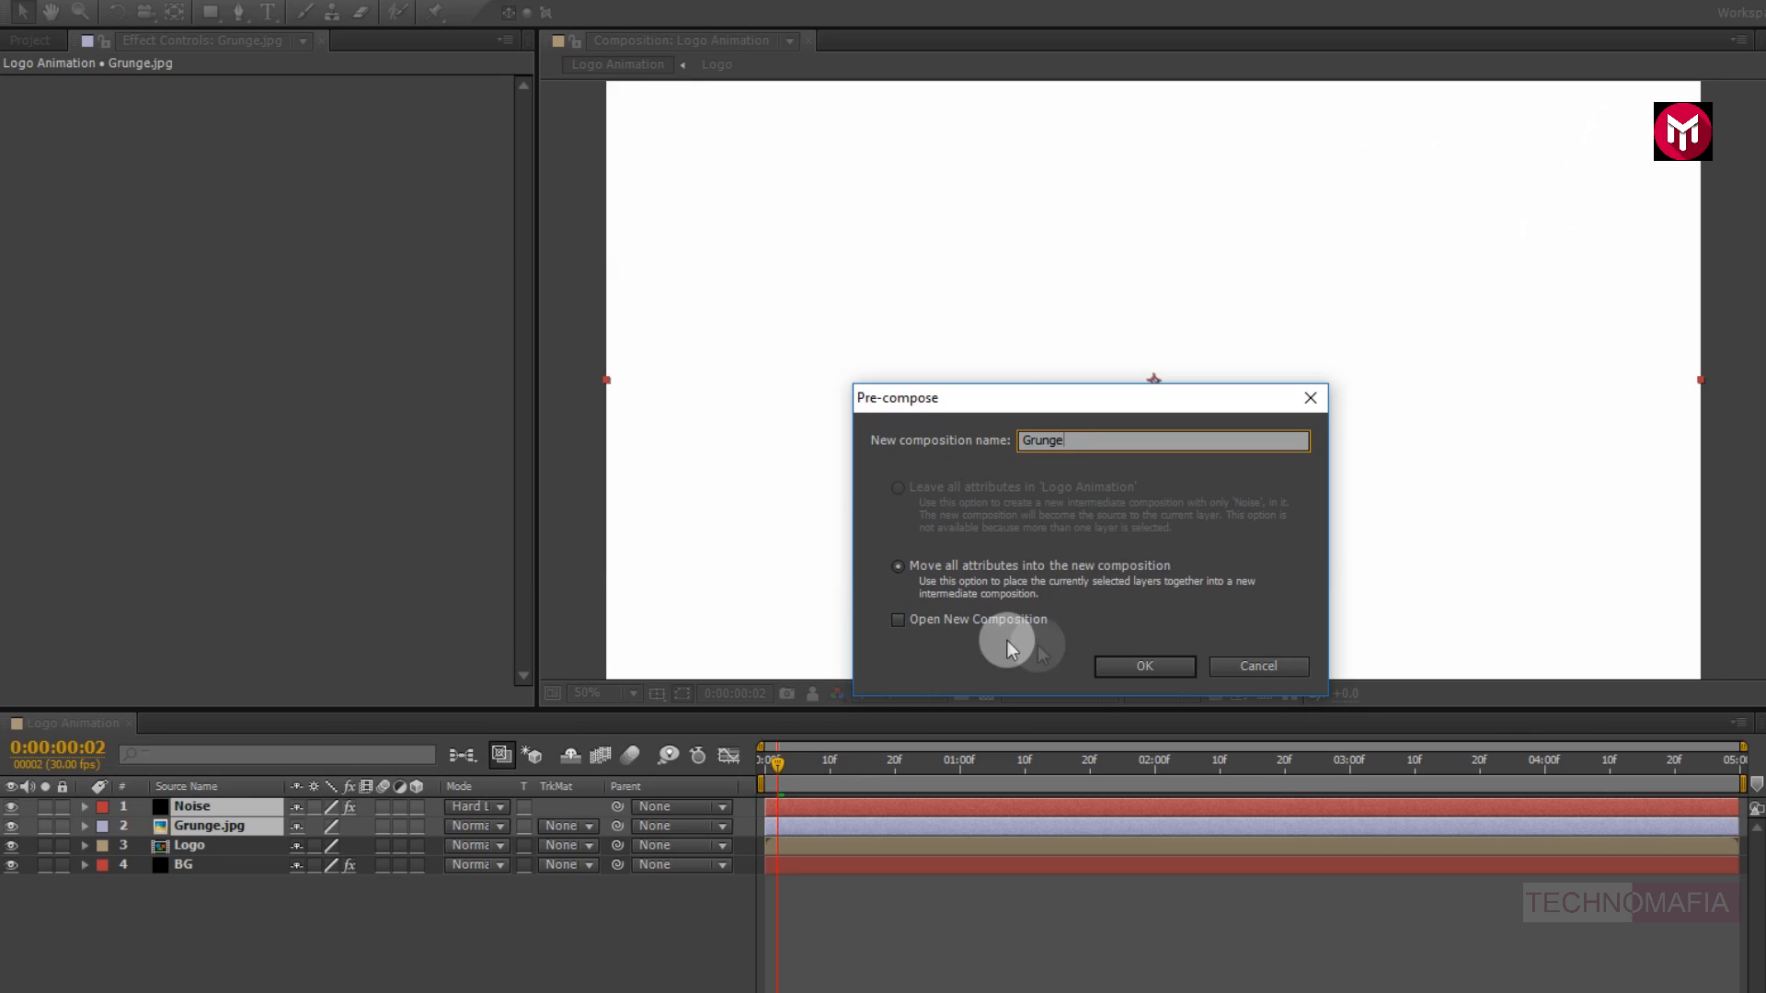
left_click(1113, 664)
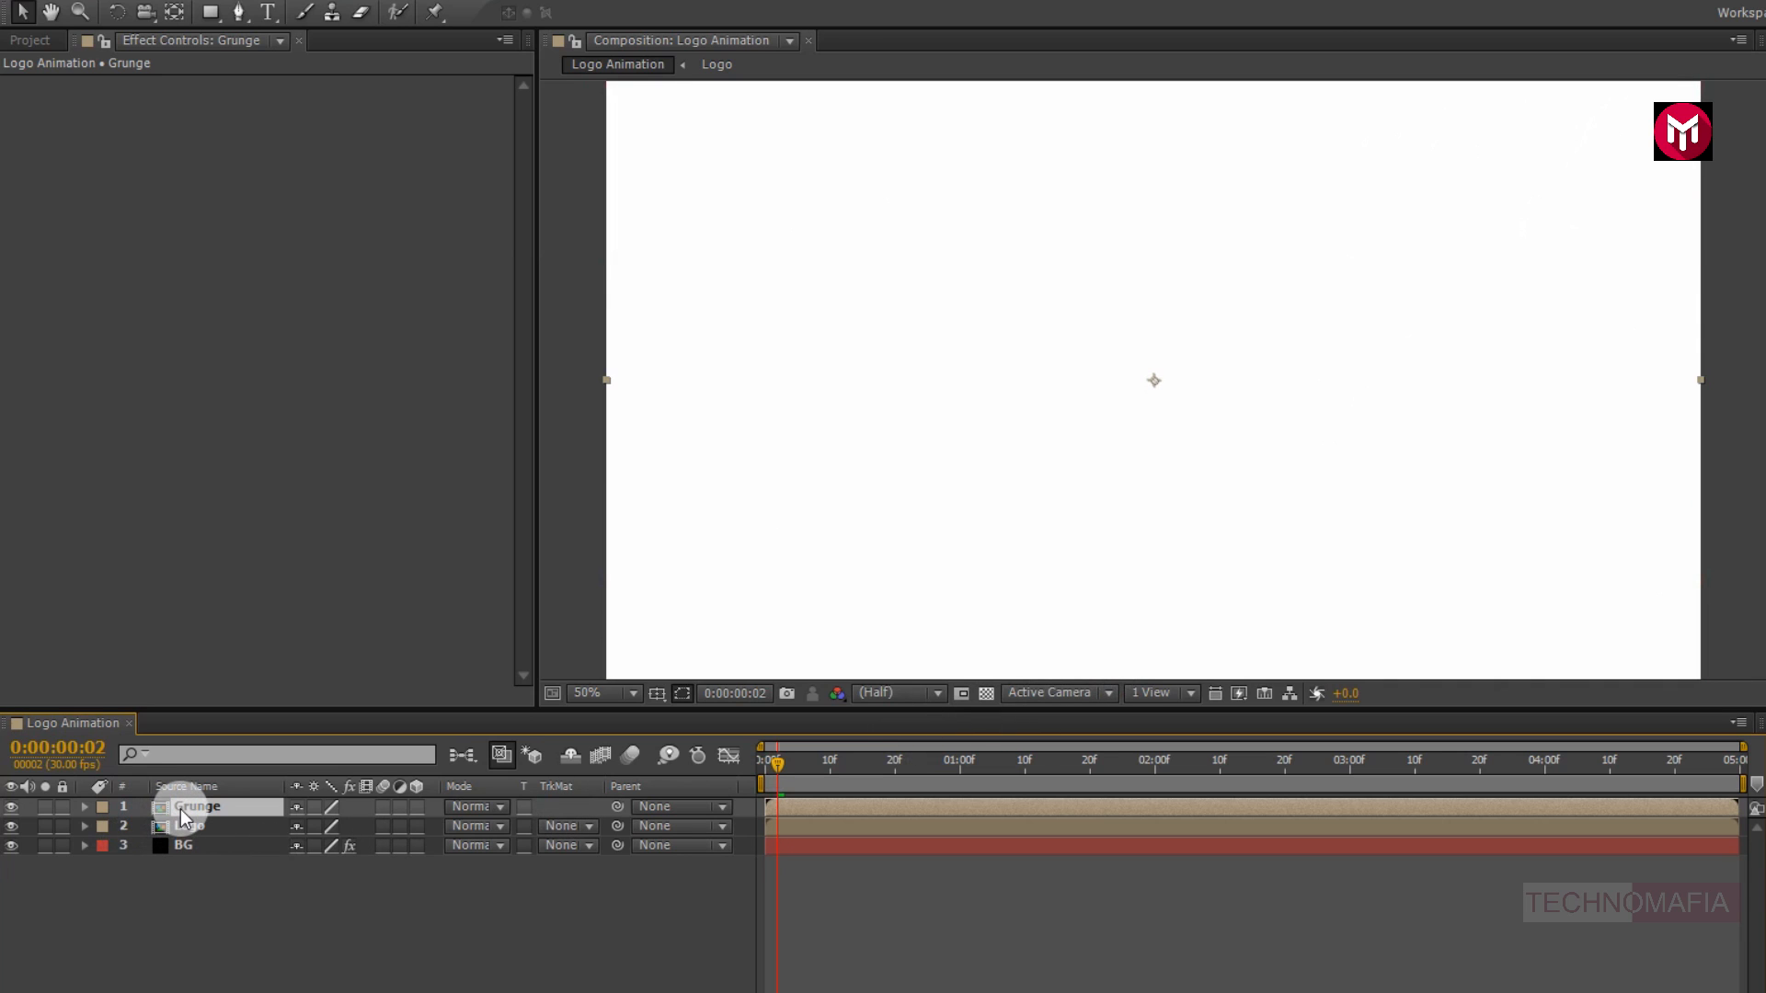
Duplicate the Grunge layer and set the Logo layer's track matte to Luma Matte "Grunge"
key("ctrl+d")
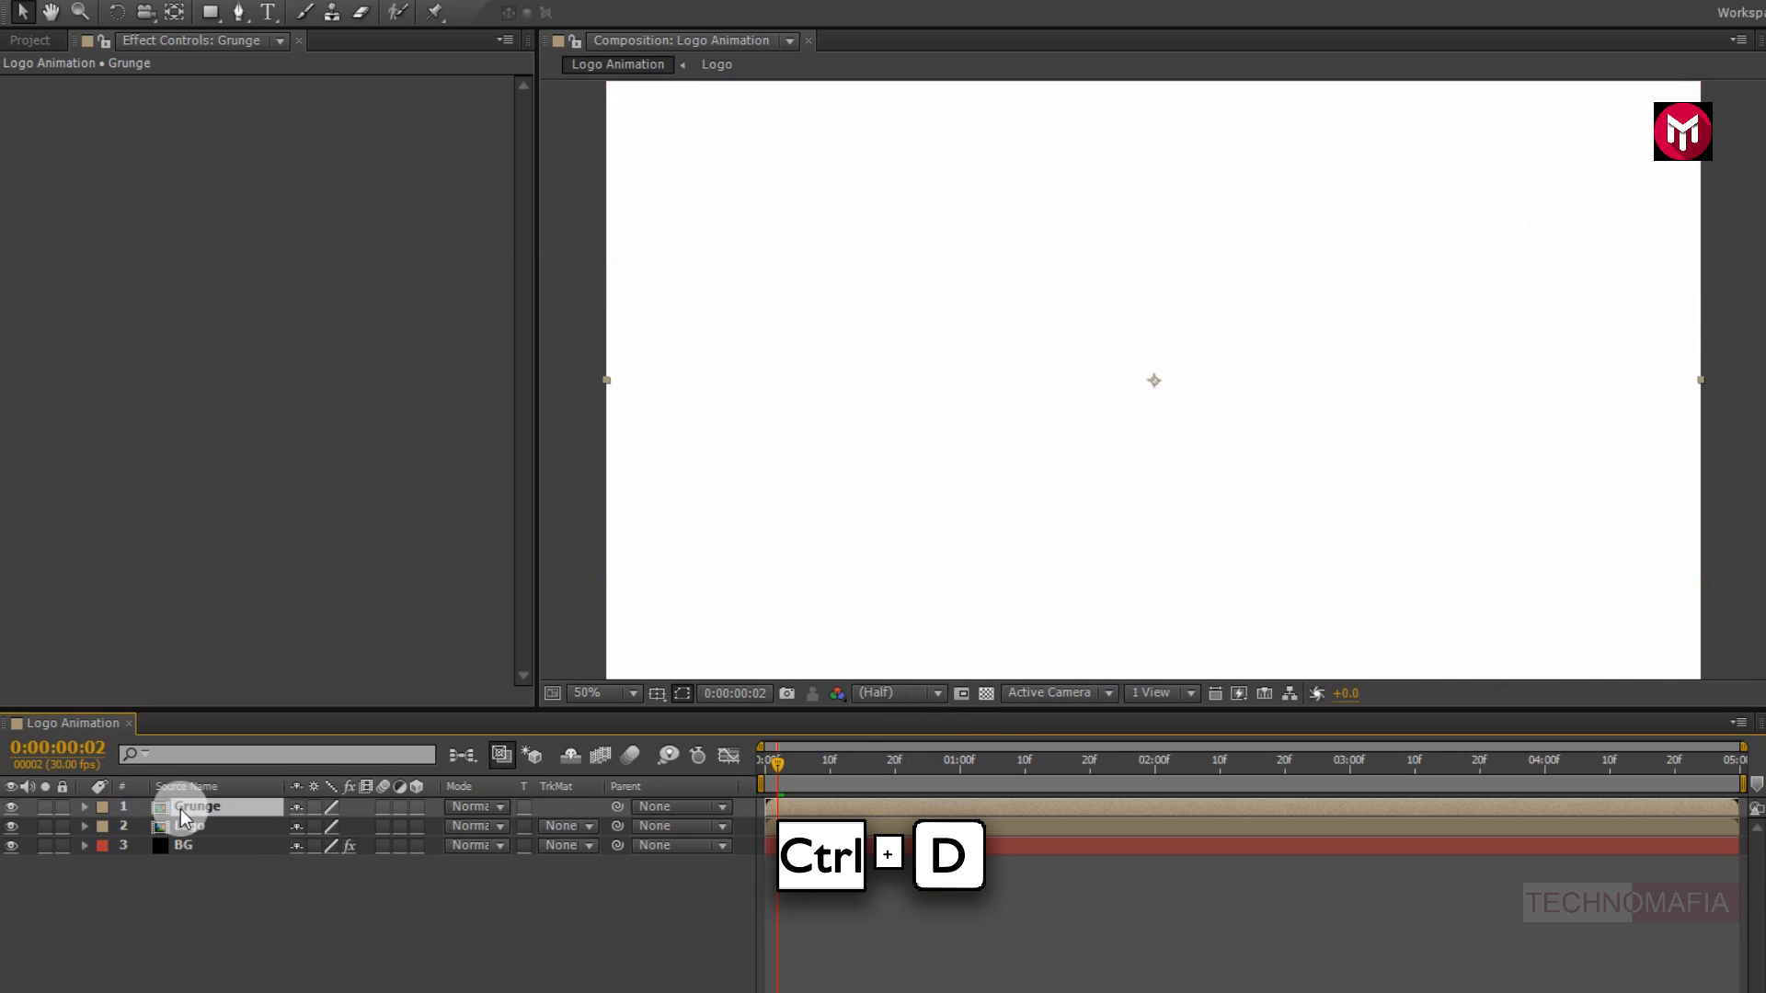
key("ctrl+d")
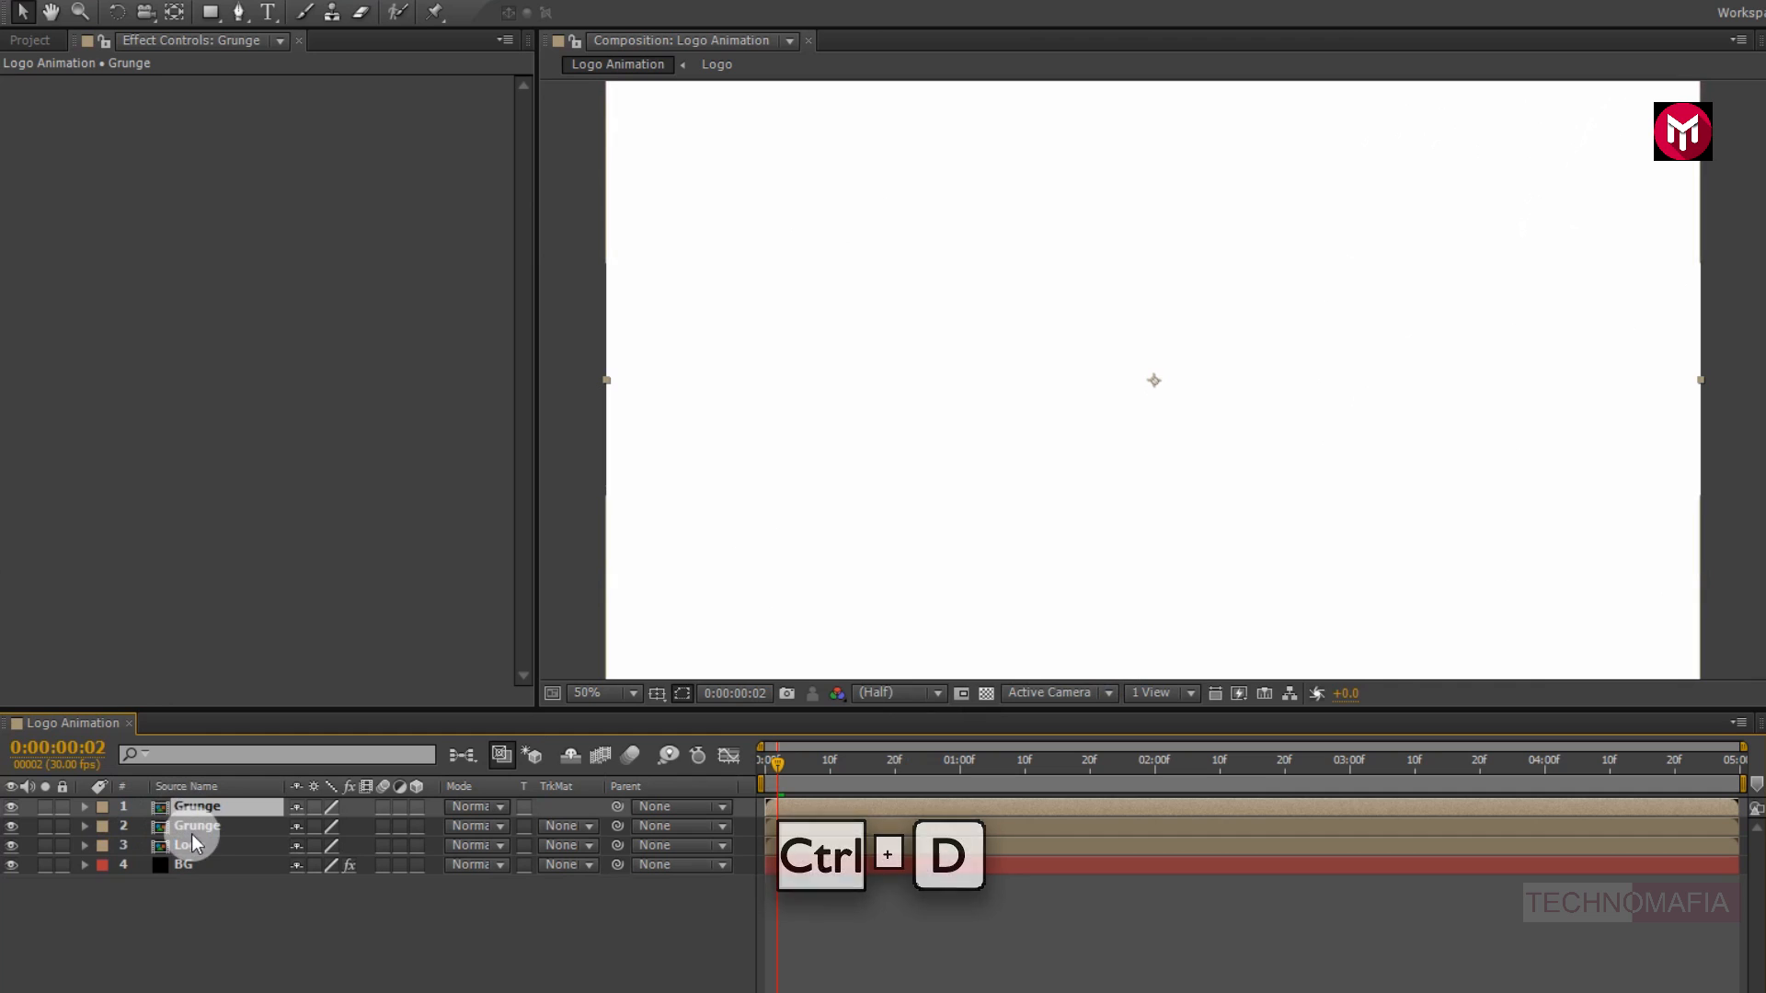
left_click(191, 846)
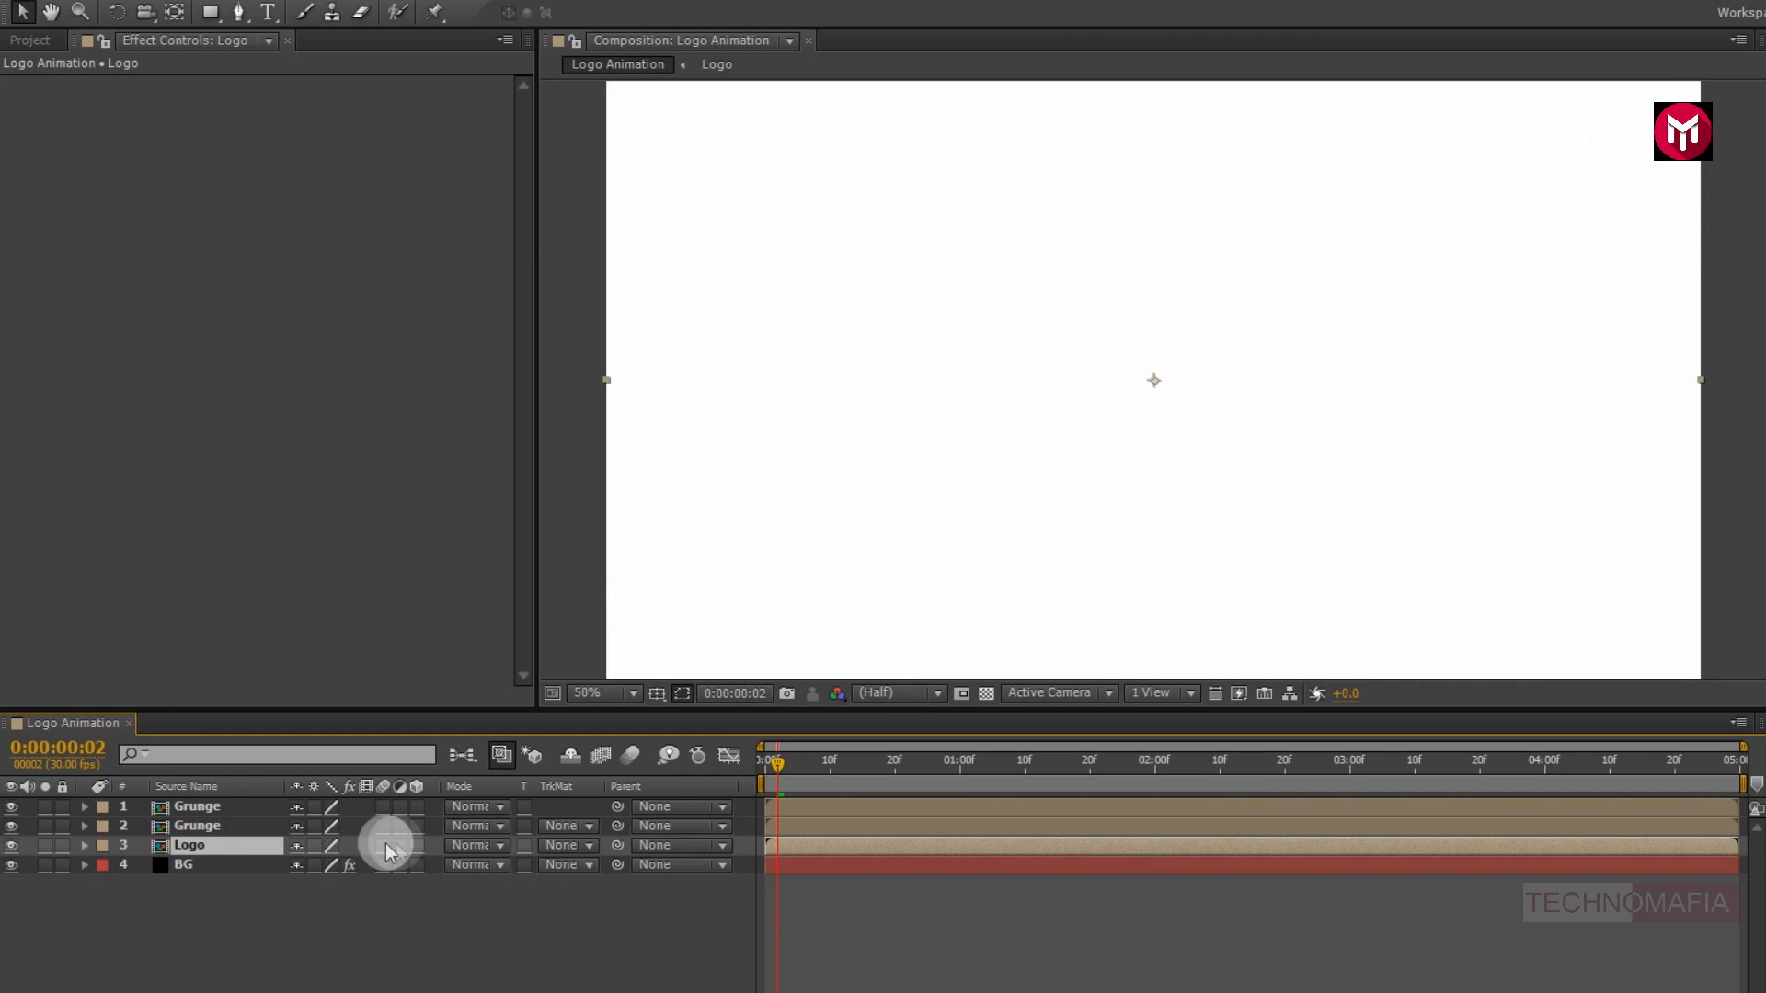
left_click(560, 845)
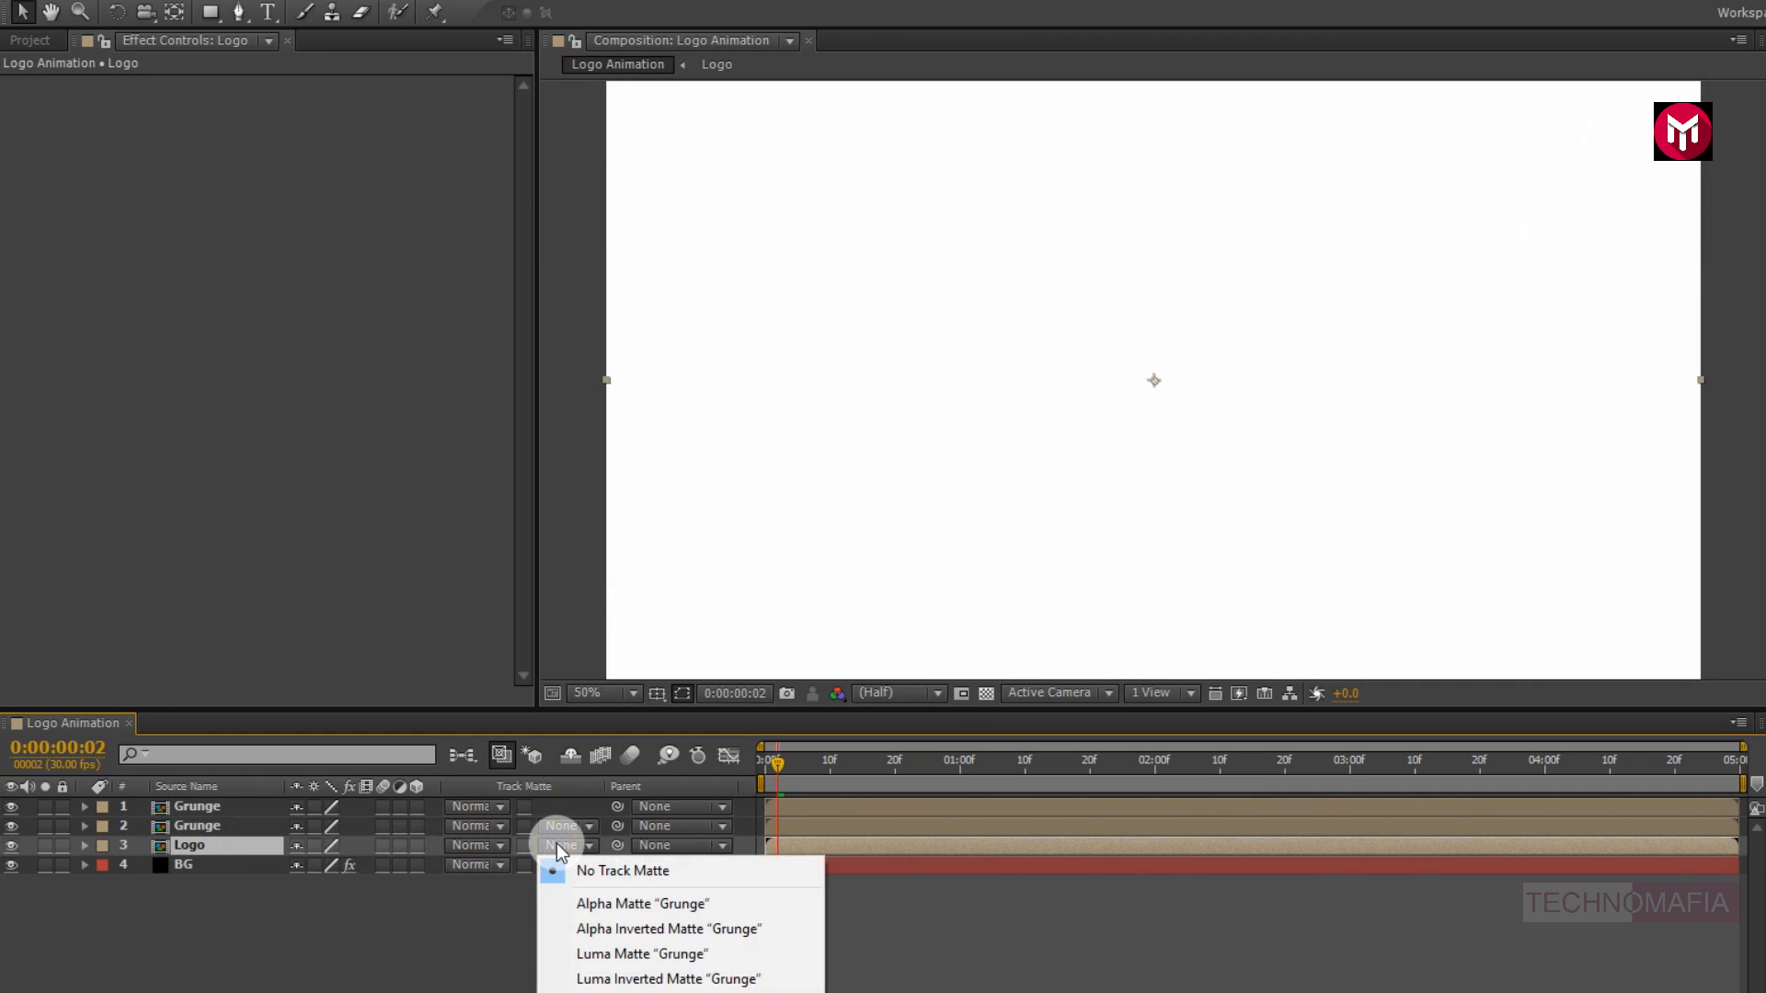
left_click(593, 954)
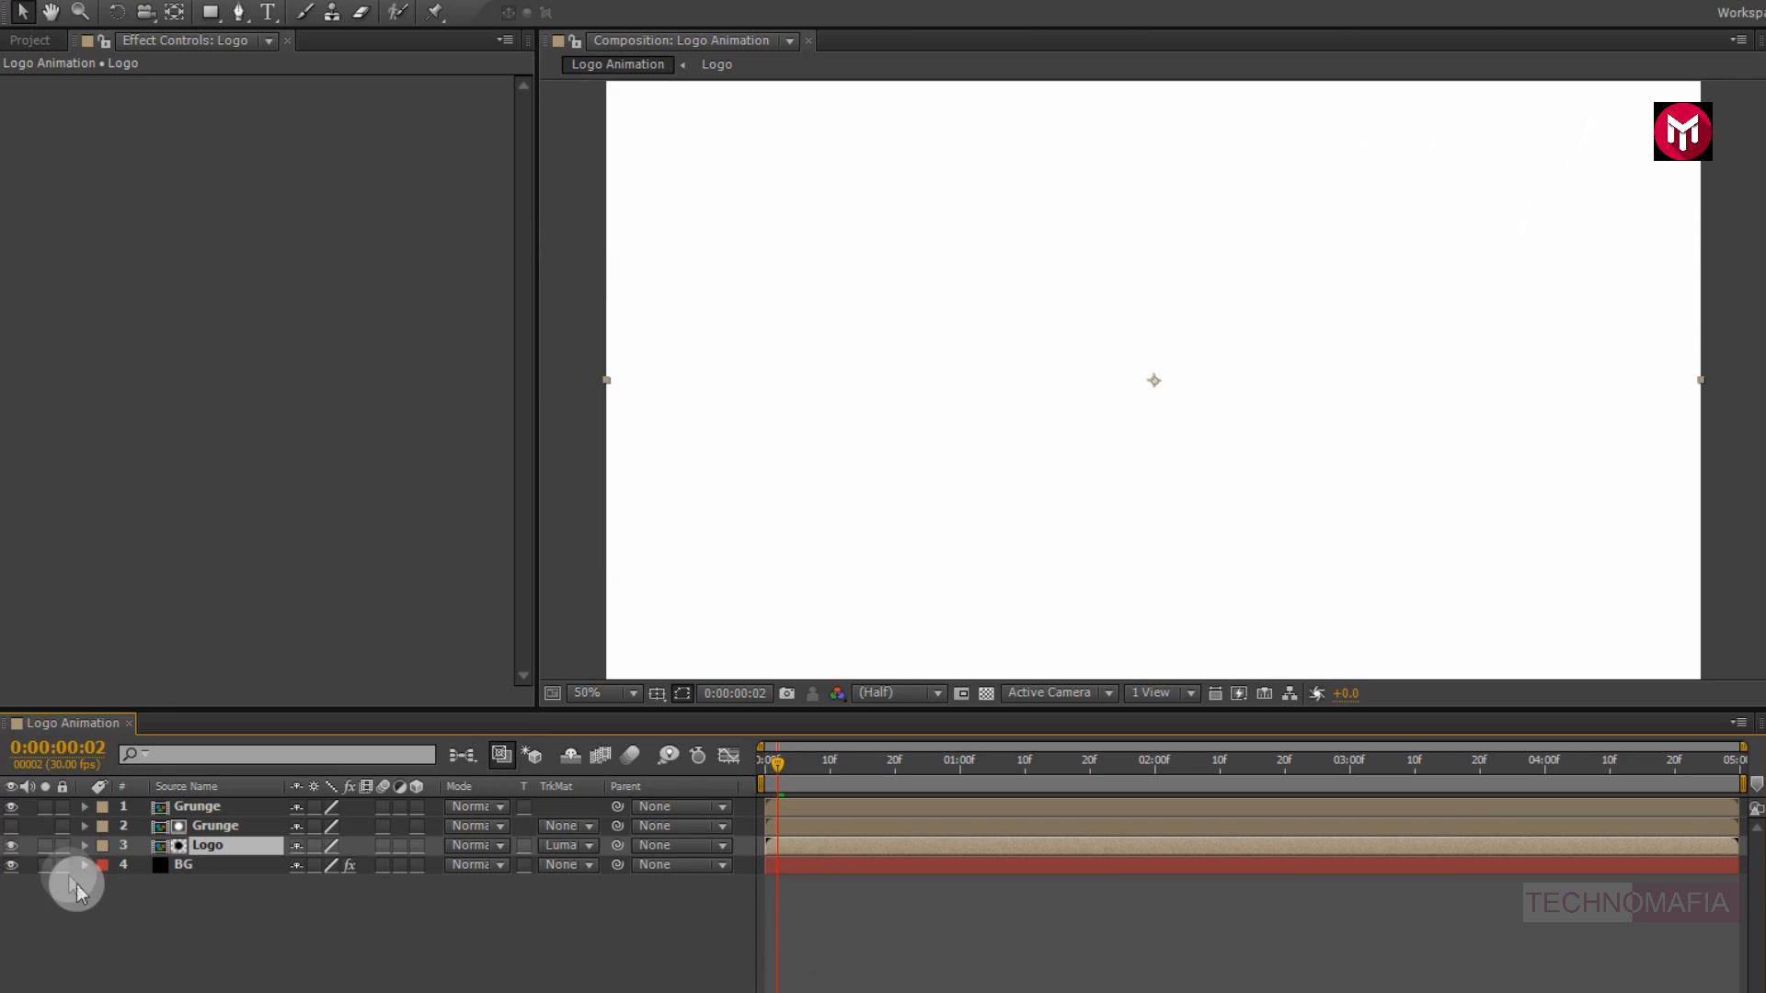
Hide the topmost Grunge layer and preview the logo animation from the first frame
left_click(11, 806)
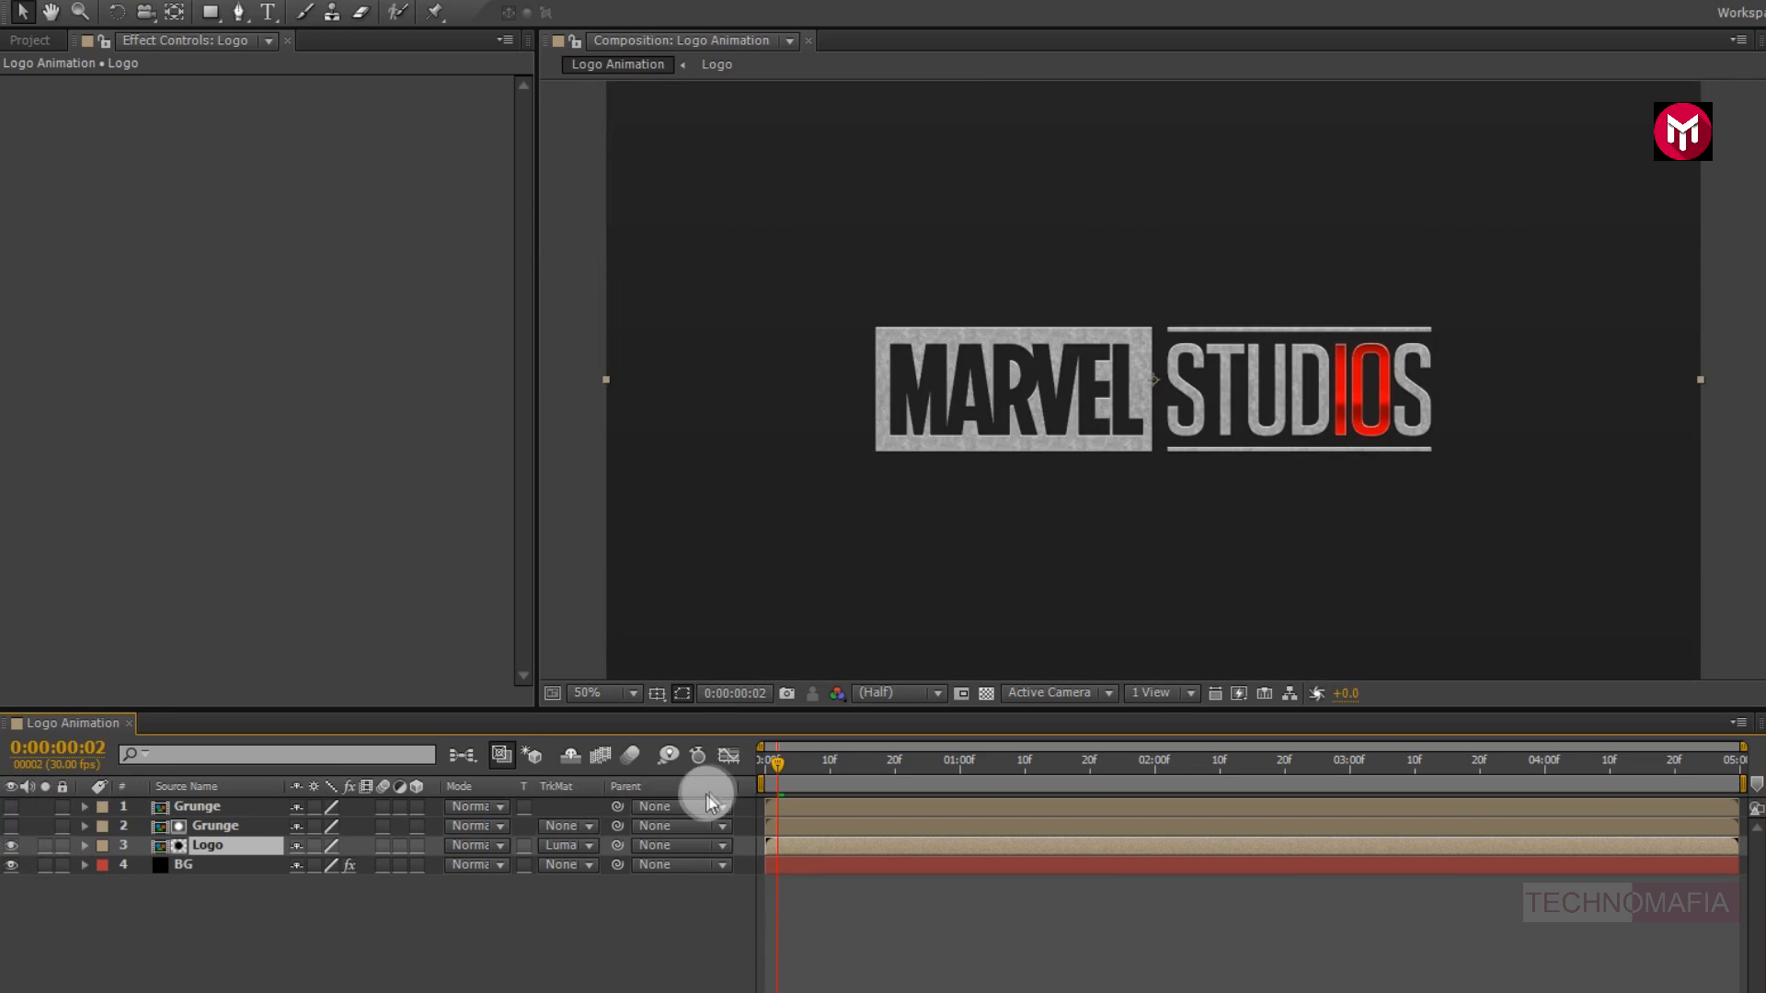
left_click_drag(774, 768, 762, 759)
key("KP_0")
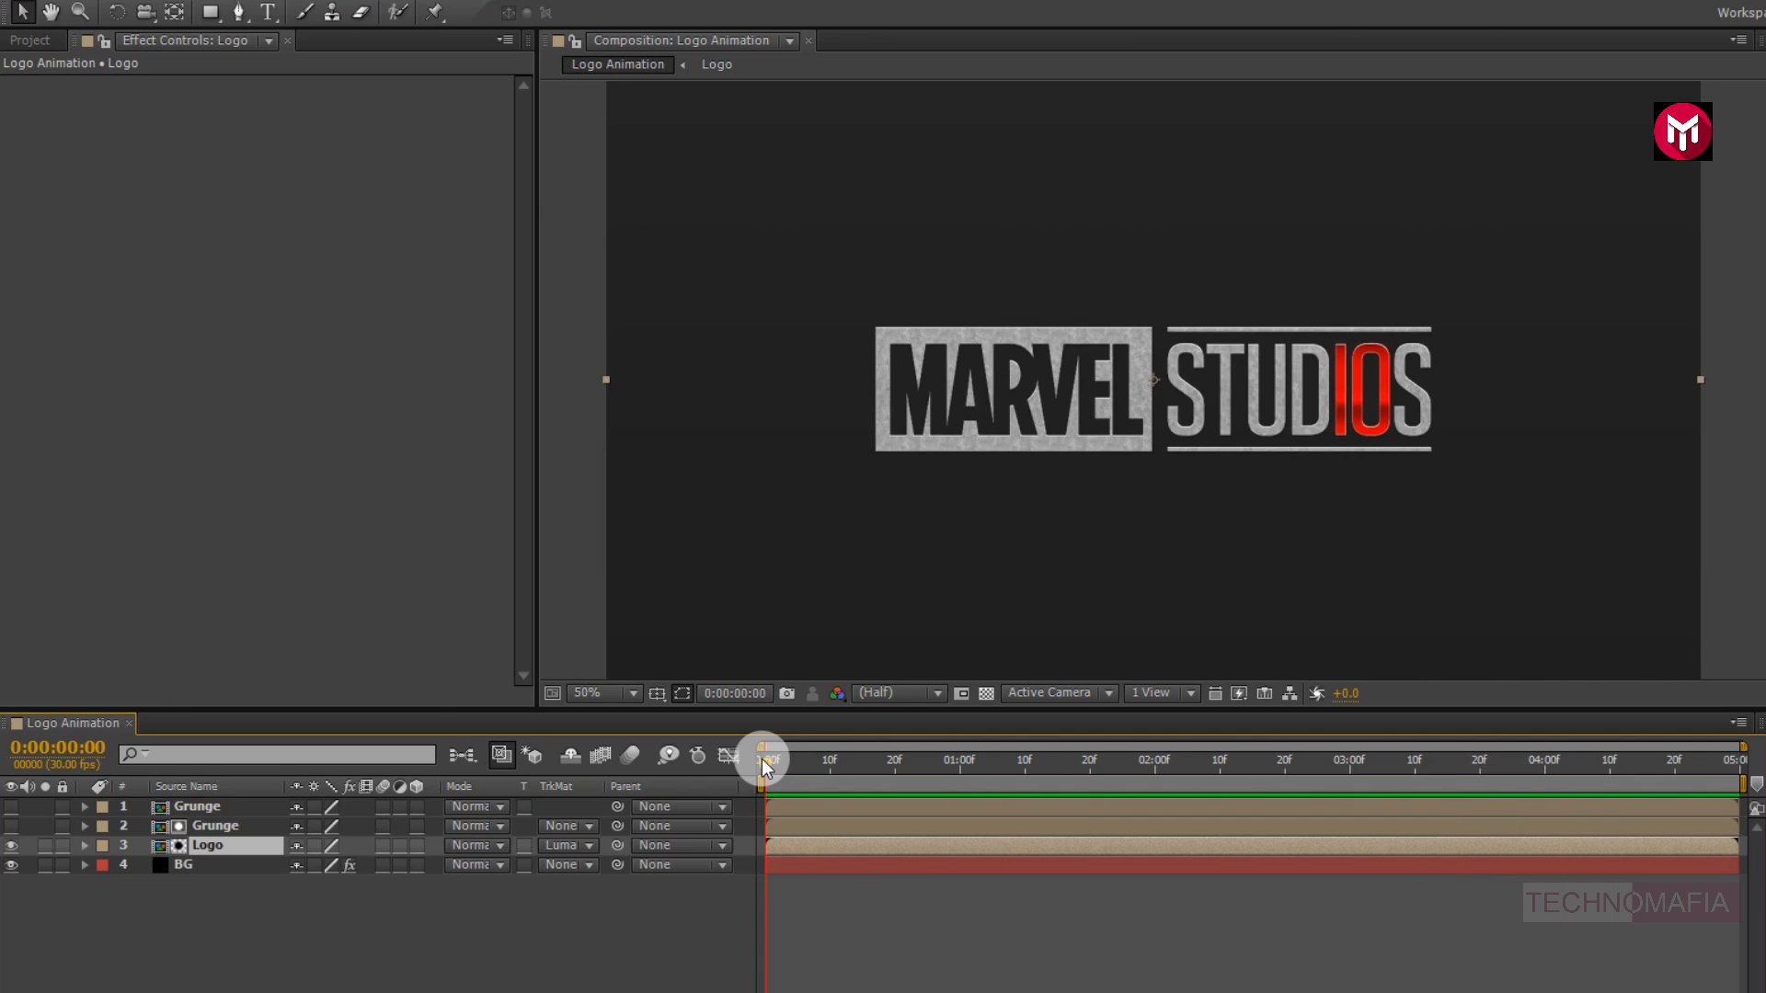
Add a new adjustment layer above all the other layers in the Logo Animation composition
left_click(248, 938)
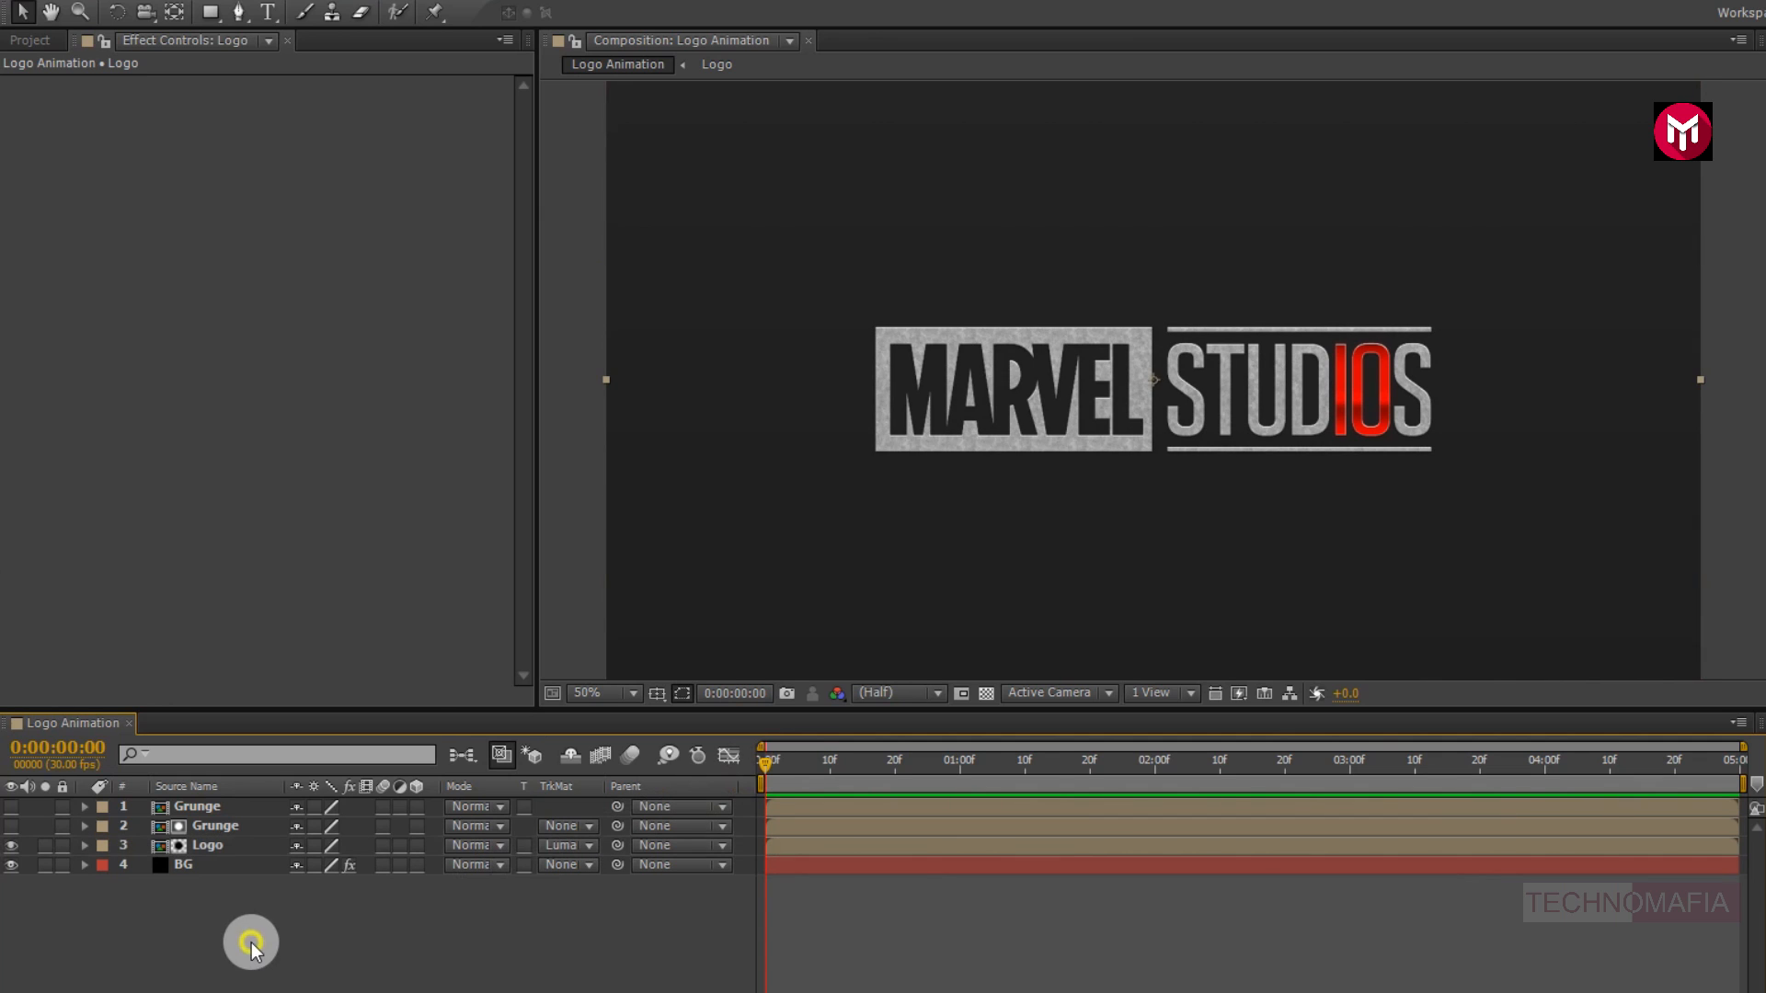
right_click(244, 940)
mouse_move(294, 699)
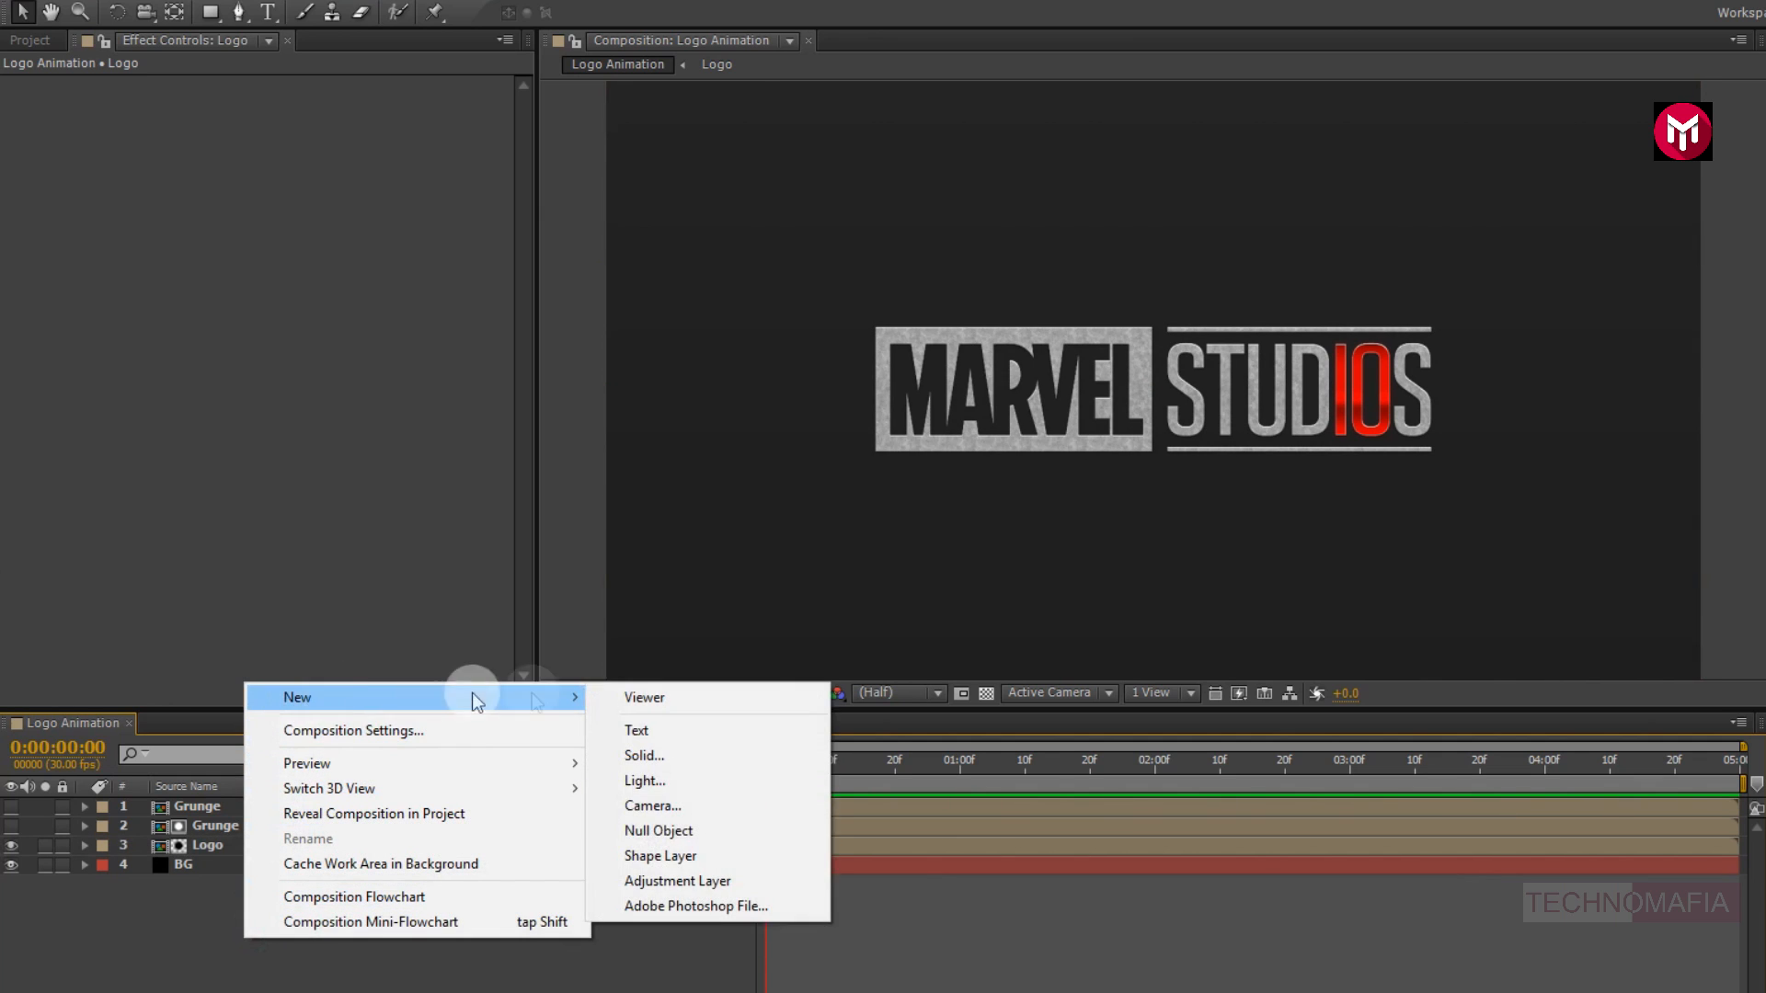
left_click(672, 880)
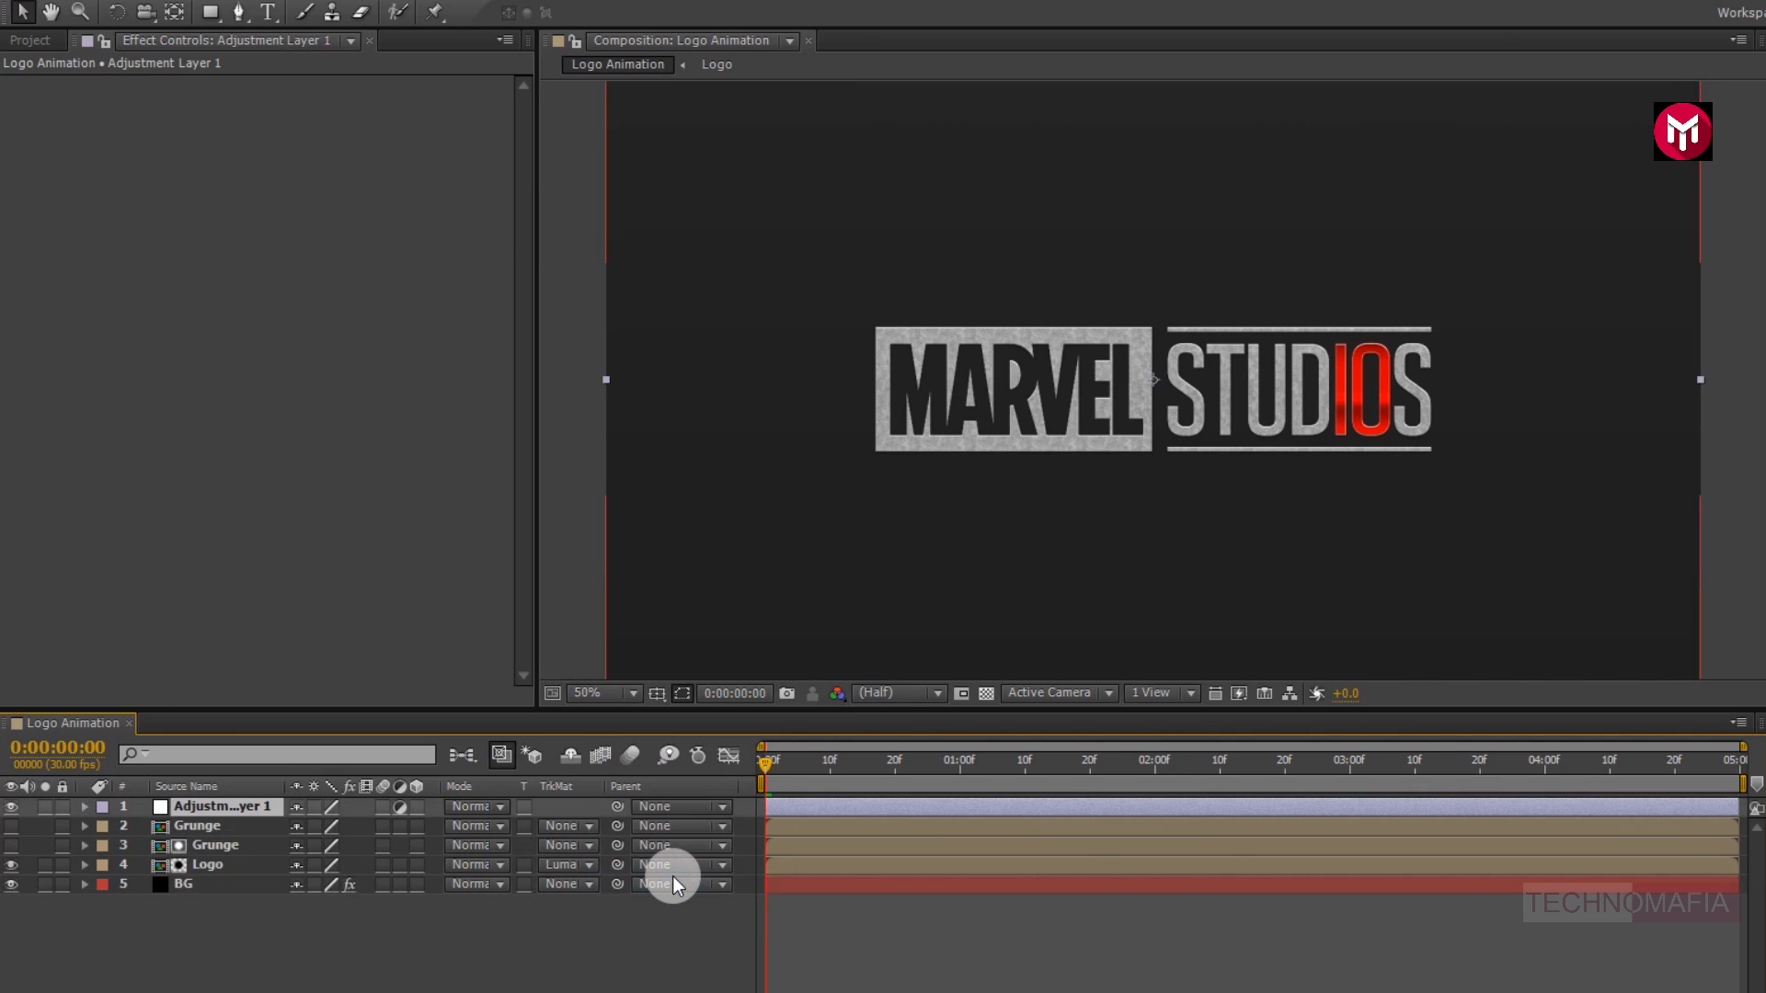
Apply the Displacement Map effect to the adjustment layer and use layer 2, Grunge, as its displacement map layer
left_click(1563, 69)
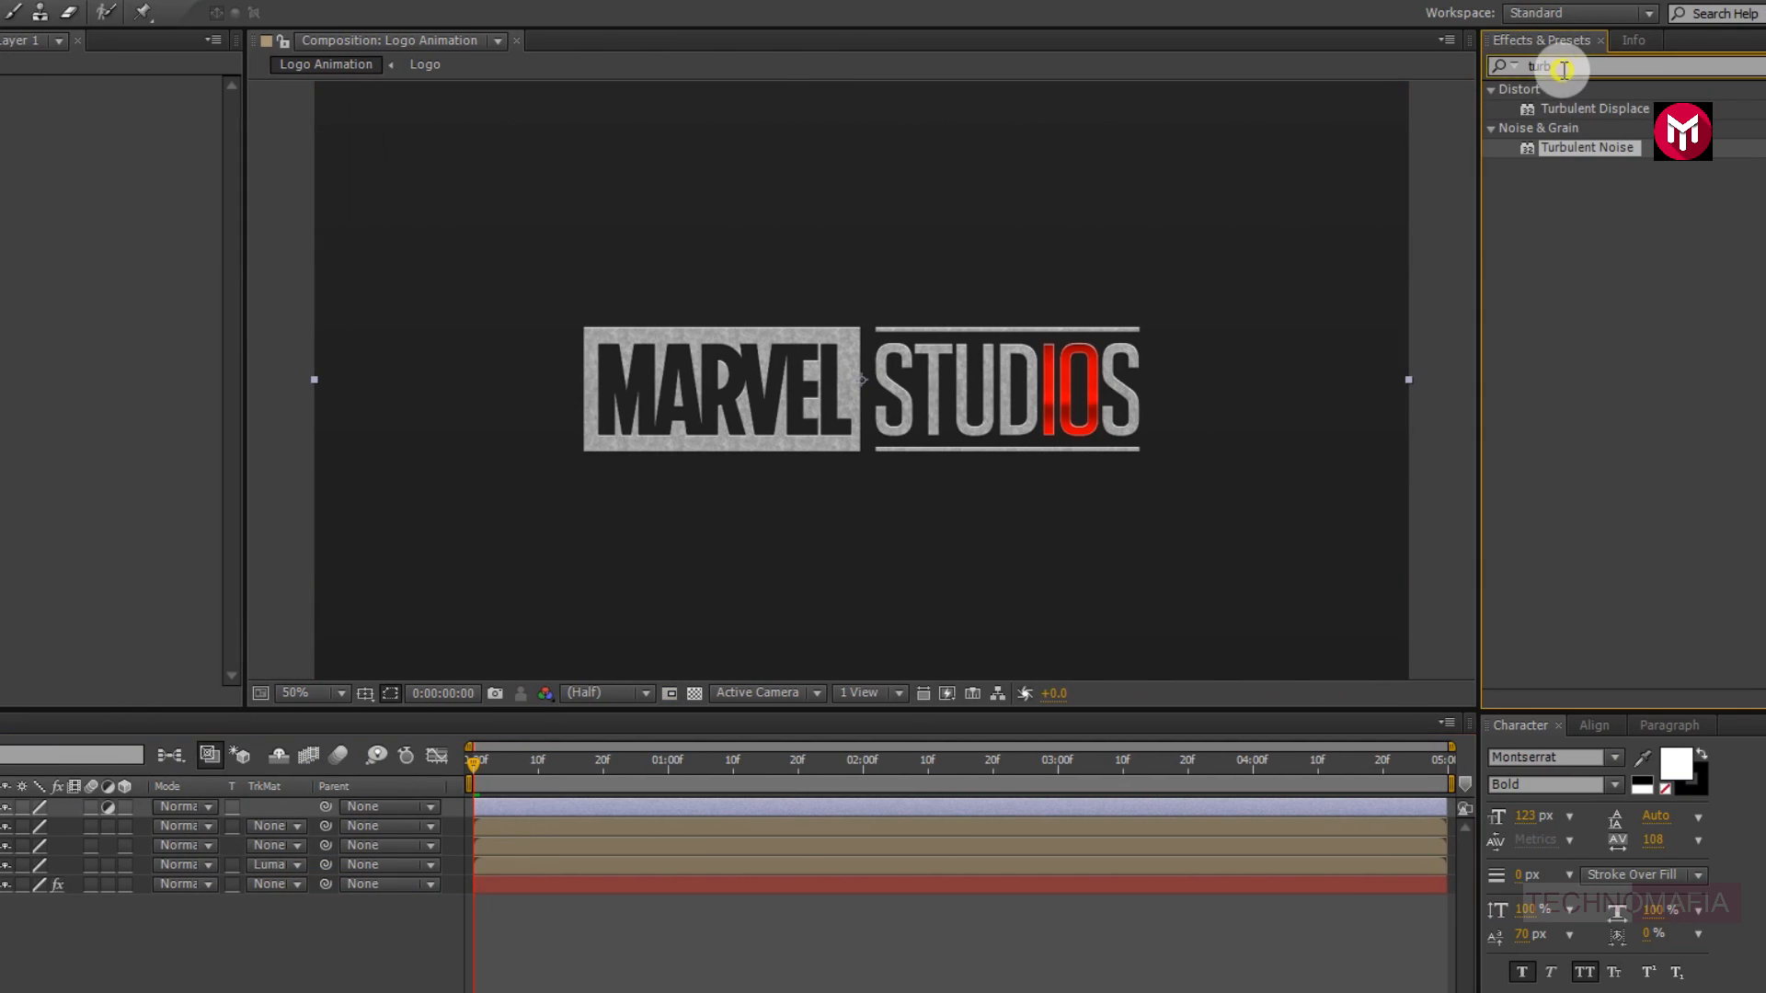
left_click_drag(1564, 69, 1502, 73)
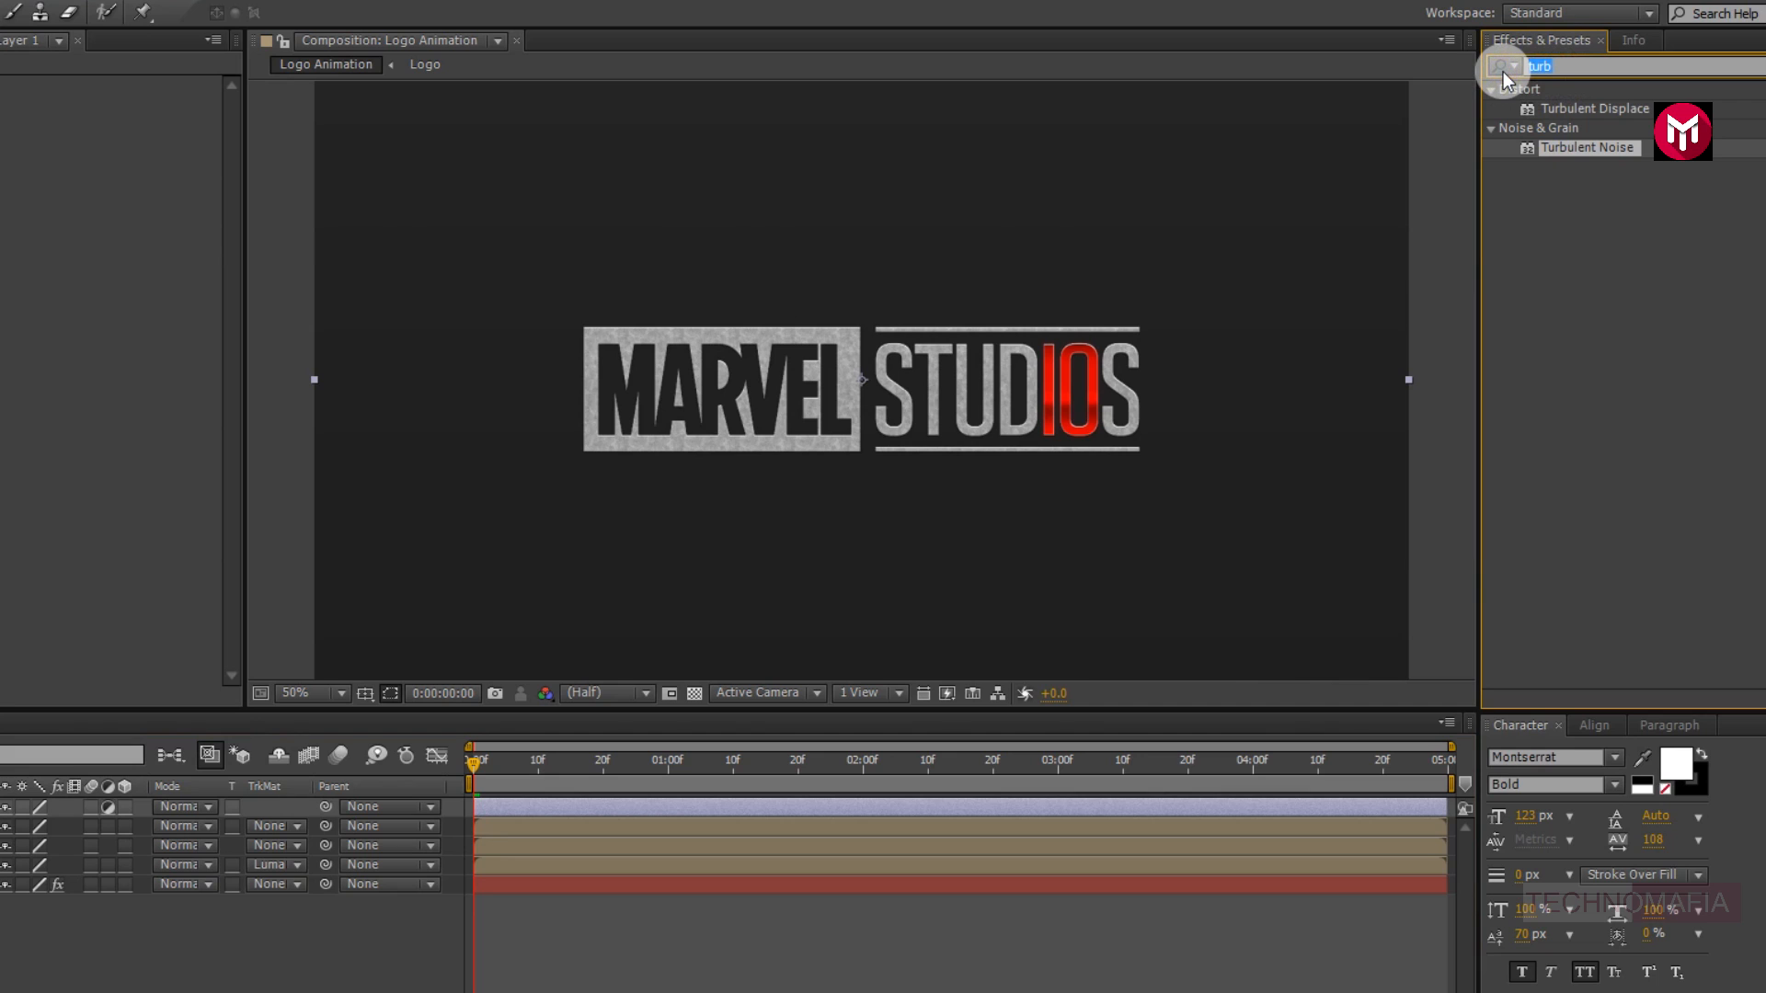
type("disp")
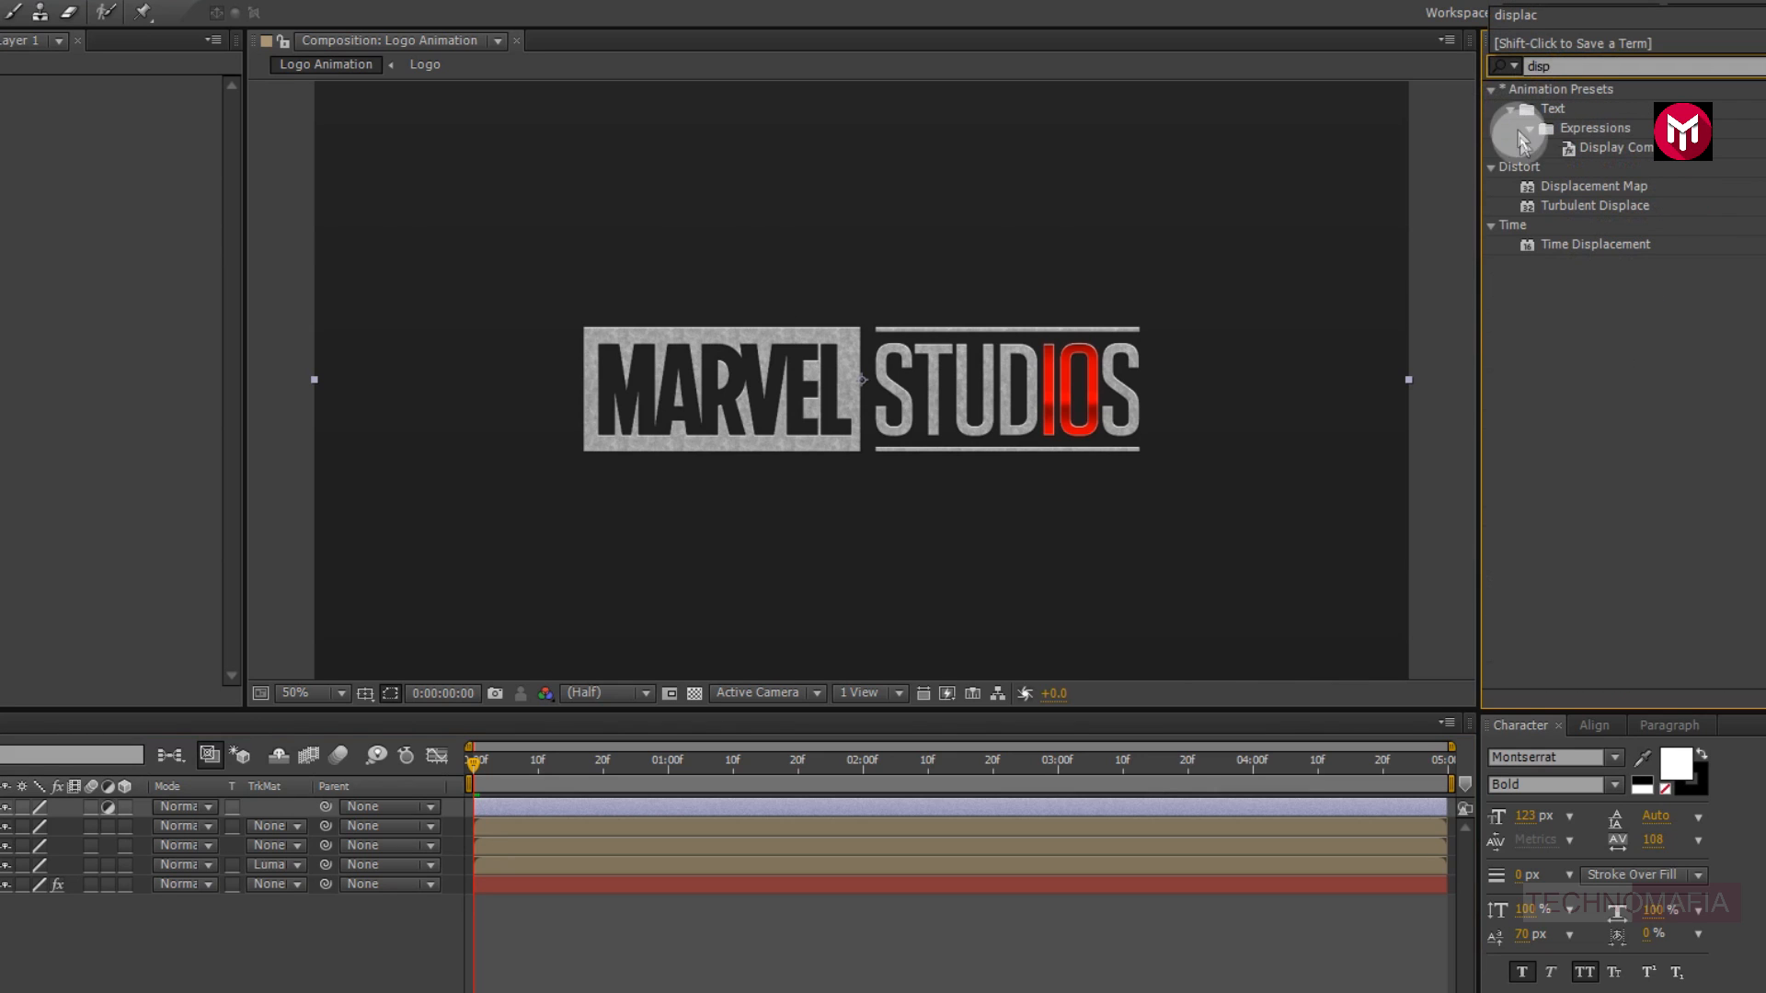
double_click(1554, 188)
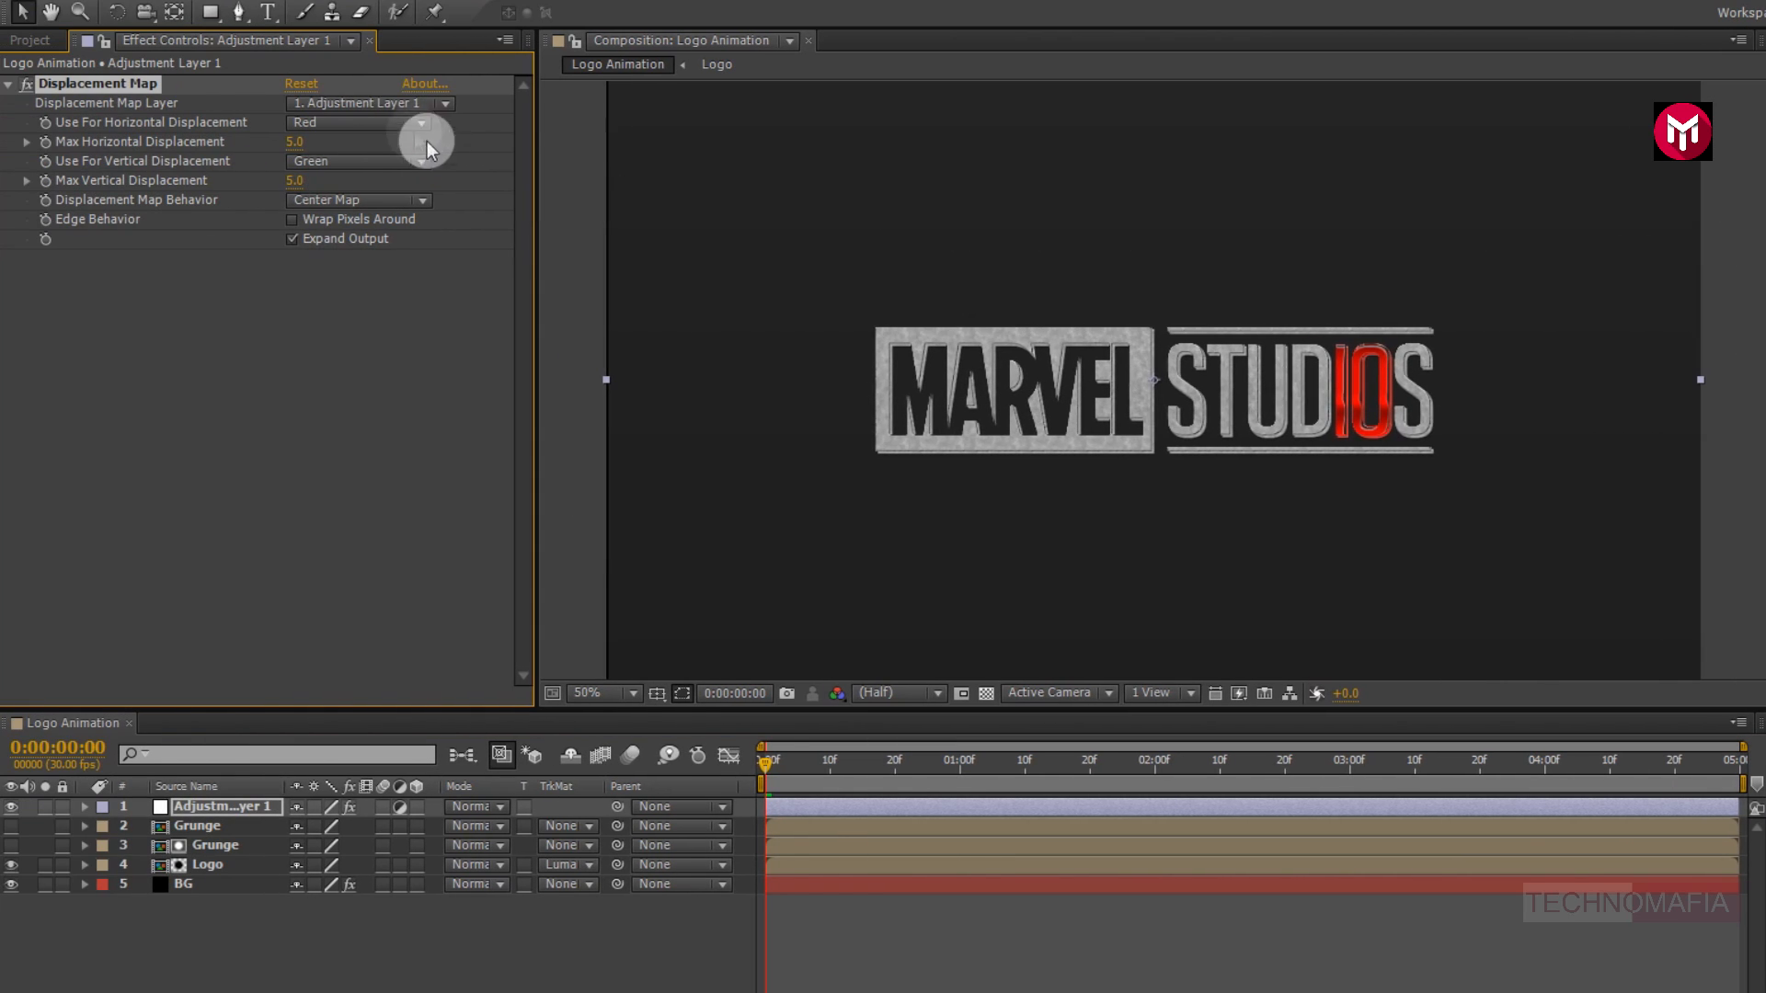
left_click(388, 102)
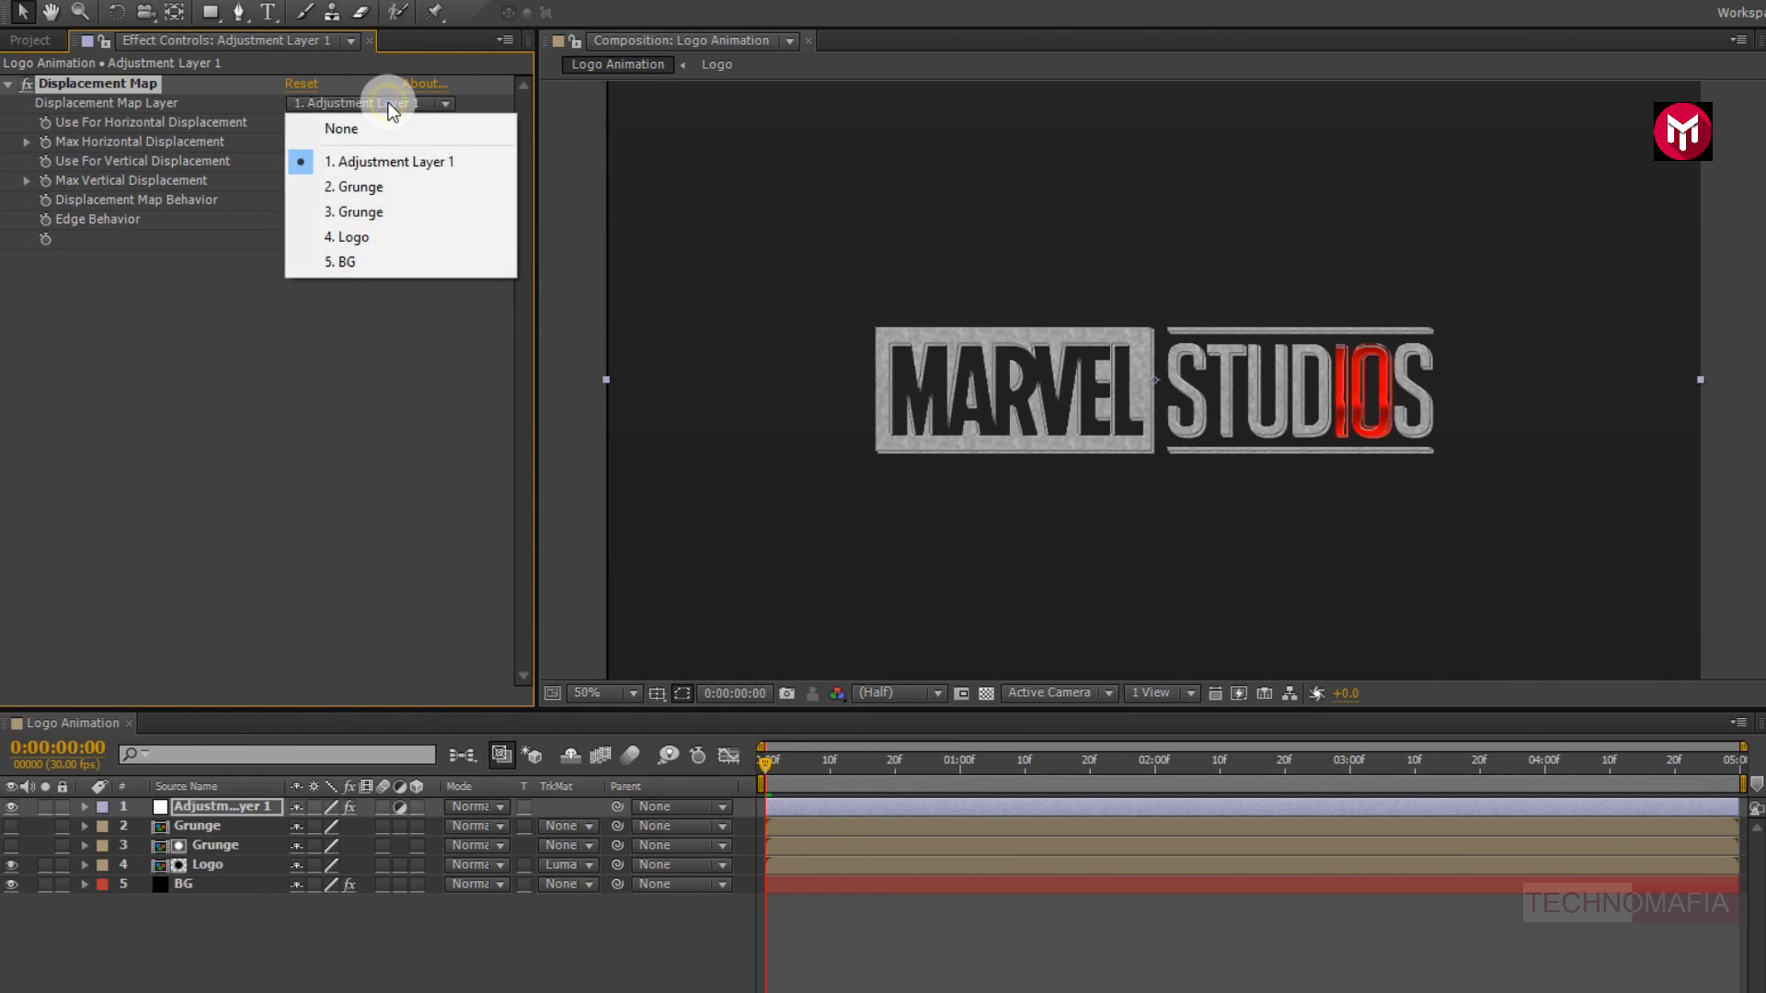
left_click(385, 181)
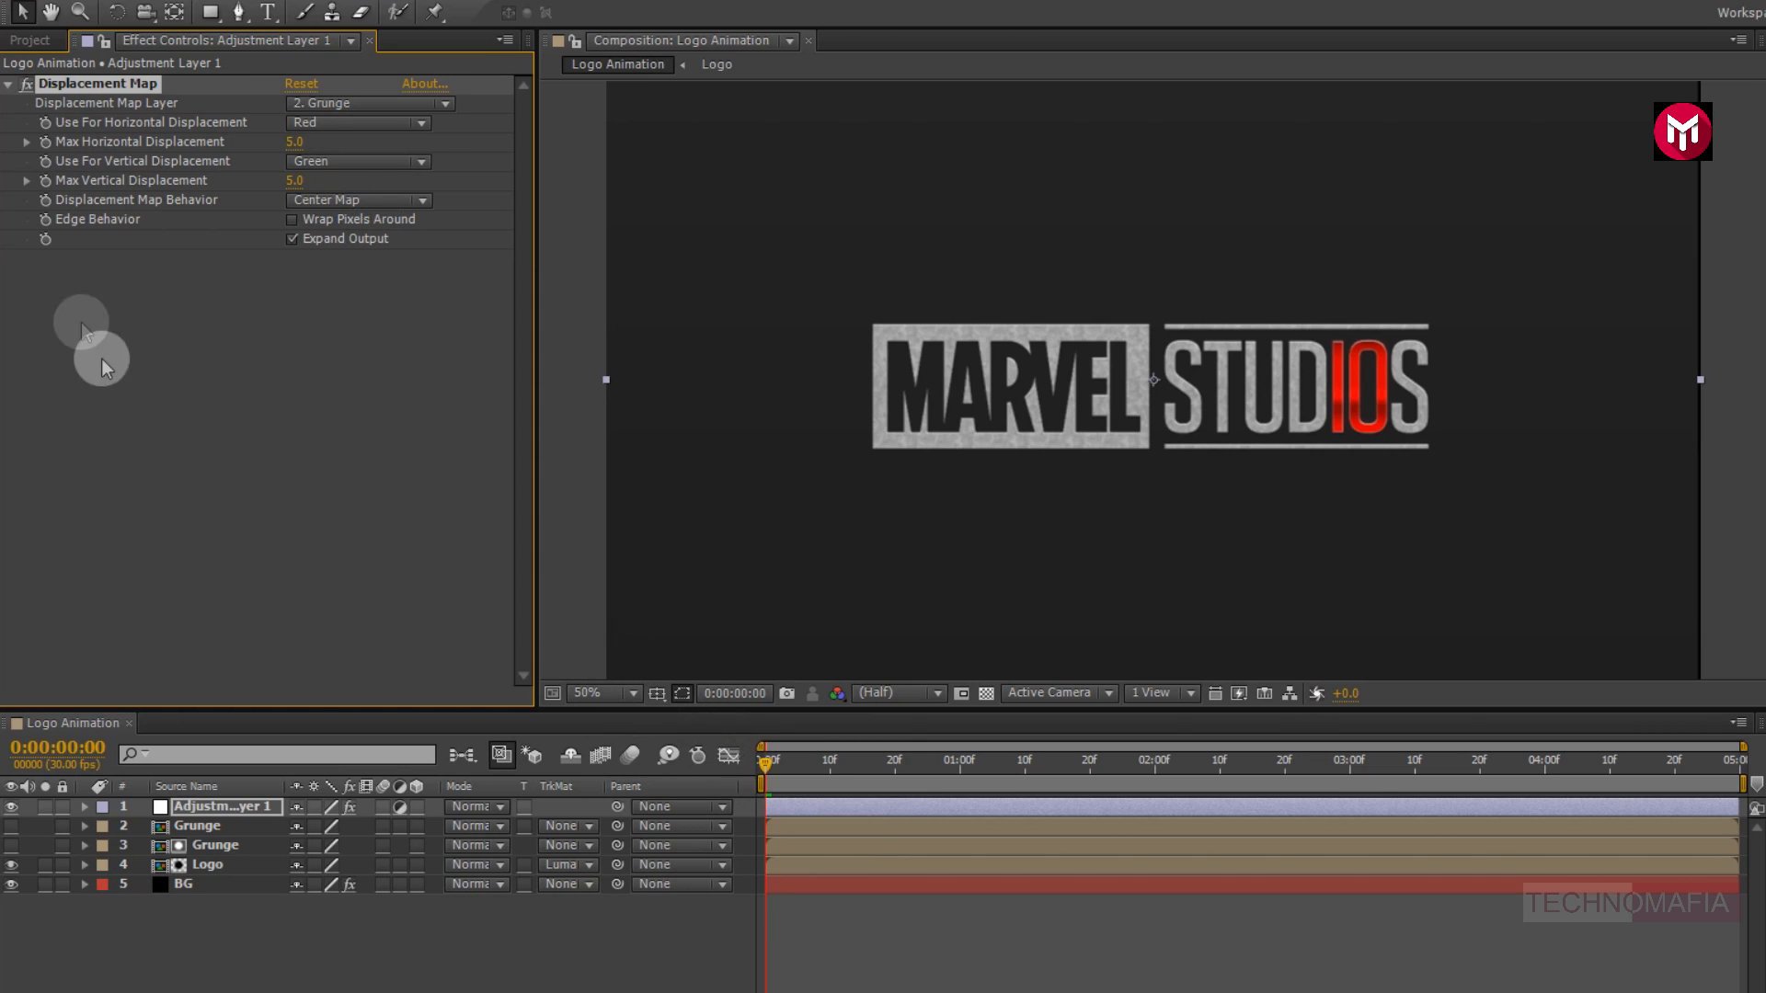
Keyframe Max Horizontal Displacement at 15 on the first frame of the adjustment layer
left_click(43, 143)
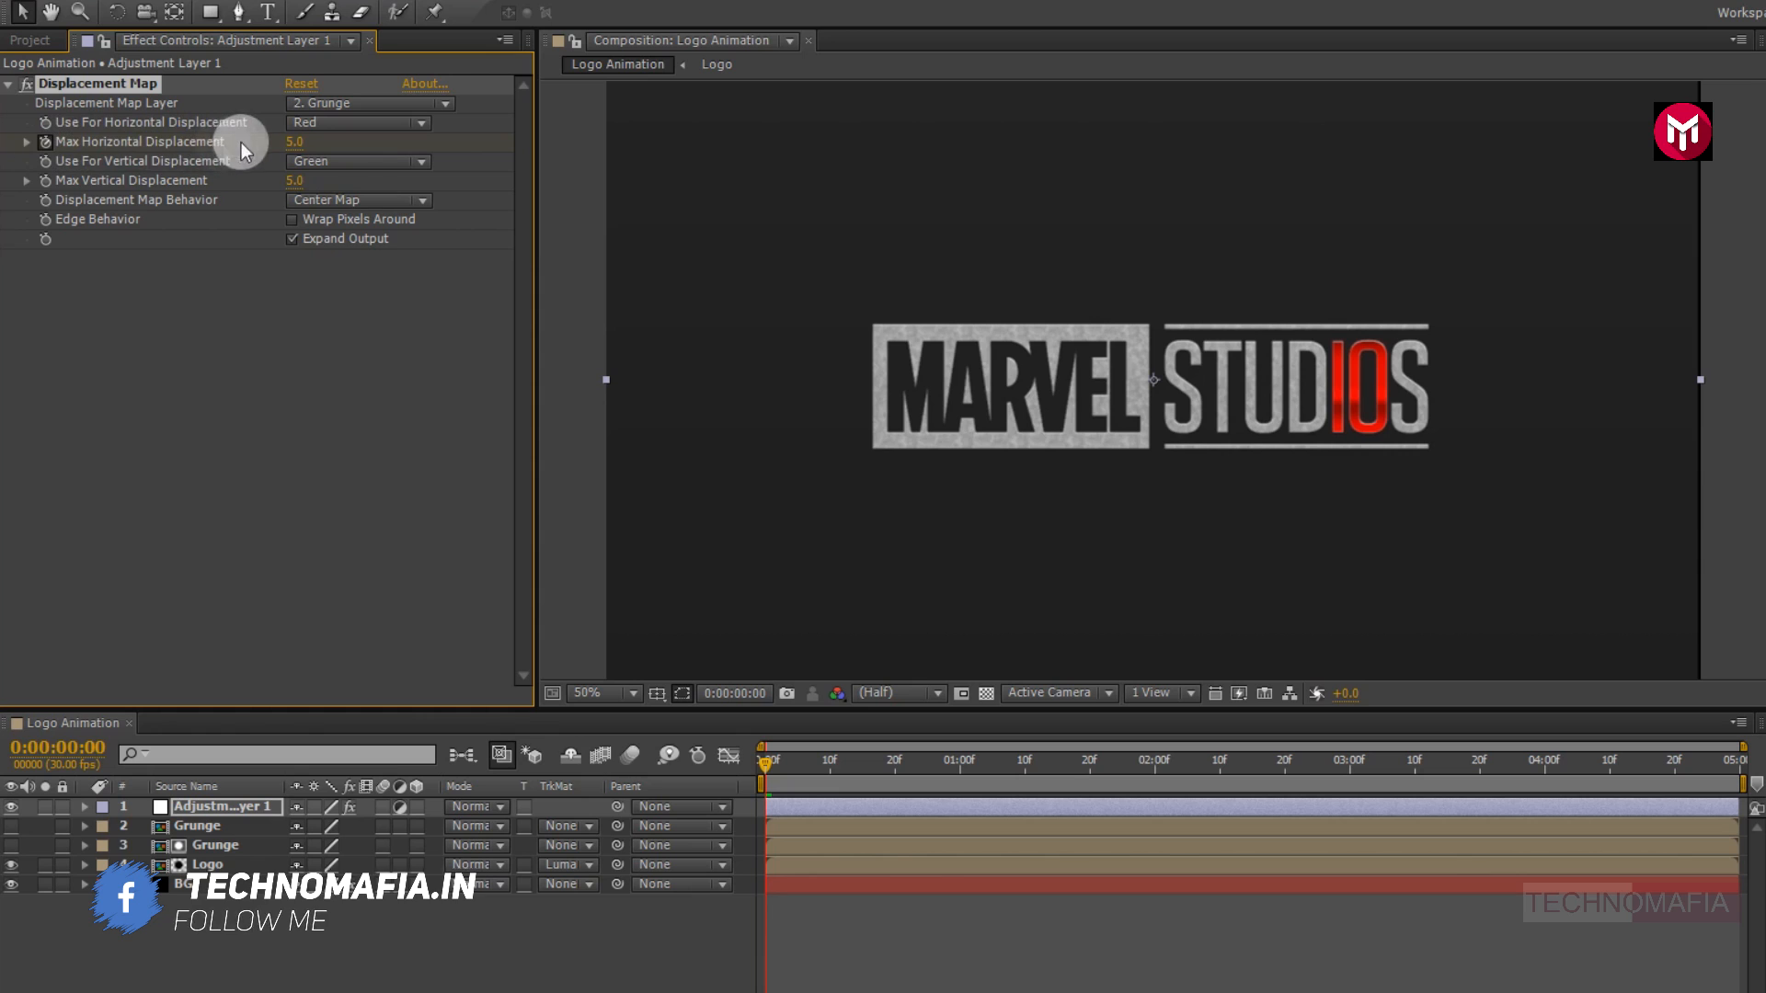
left_click(296, 143)
type("15")
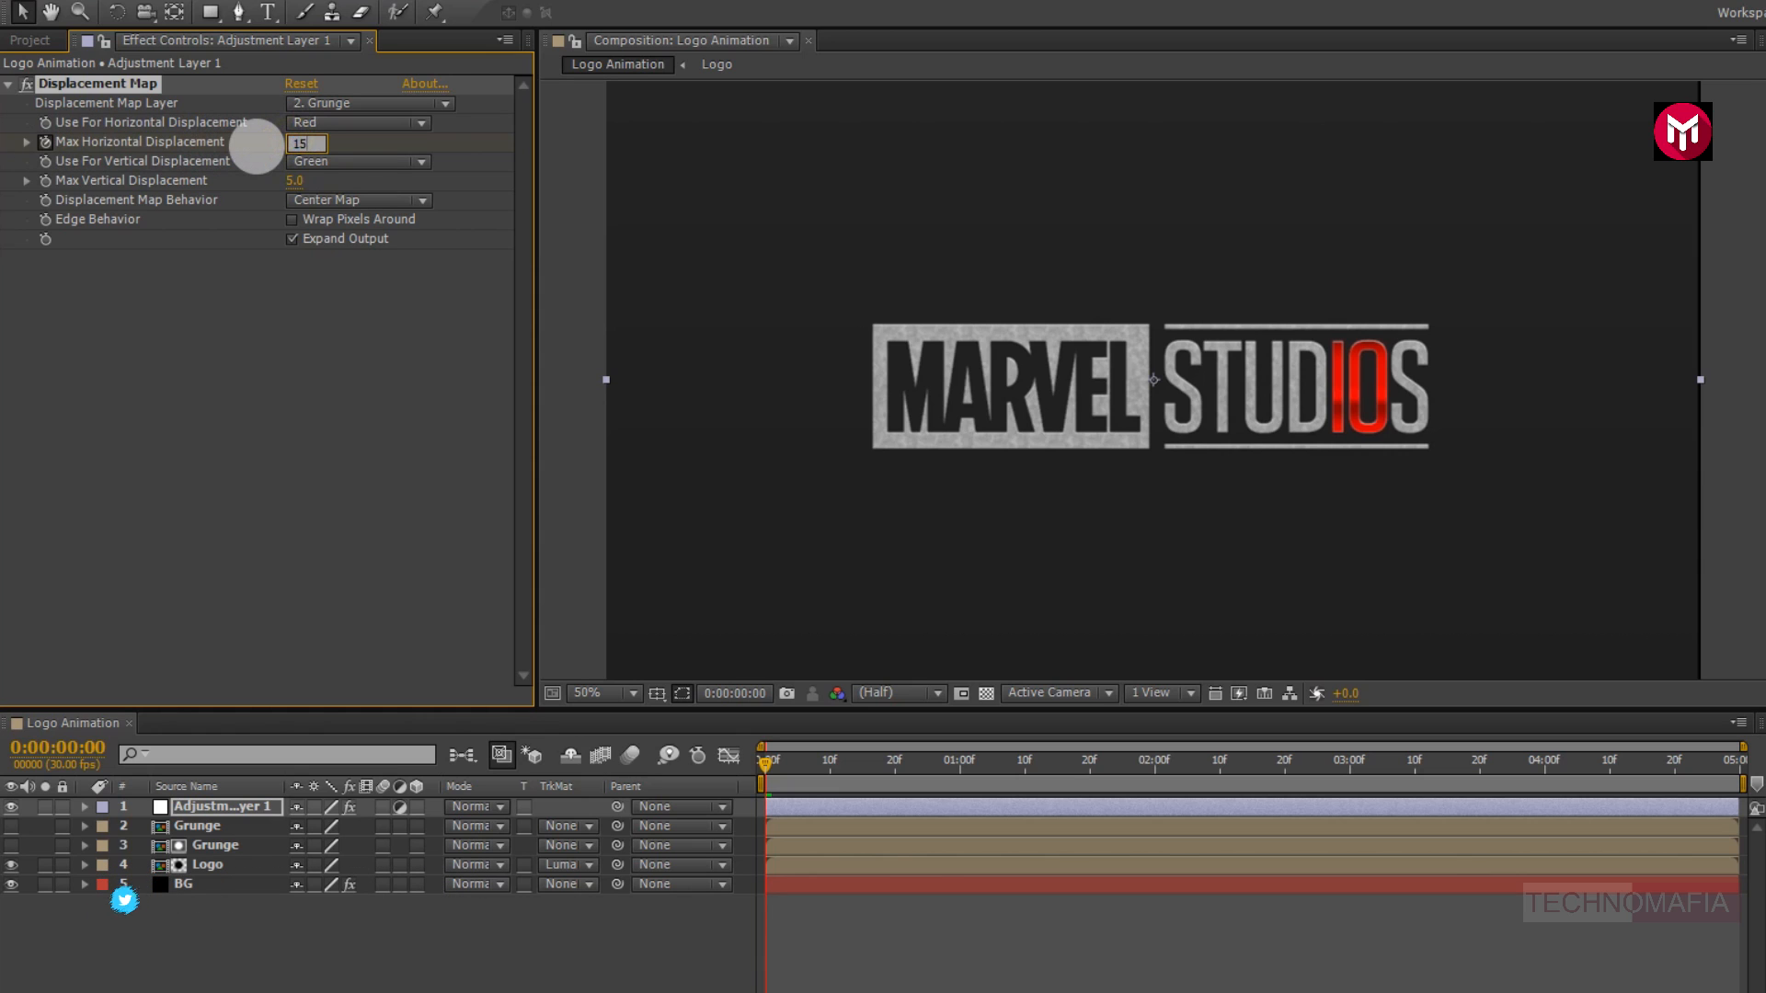
key("Return")
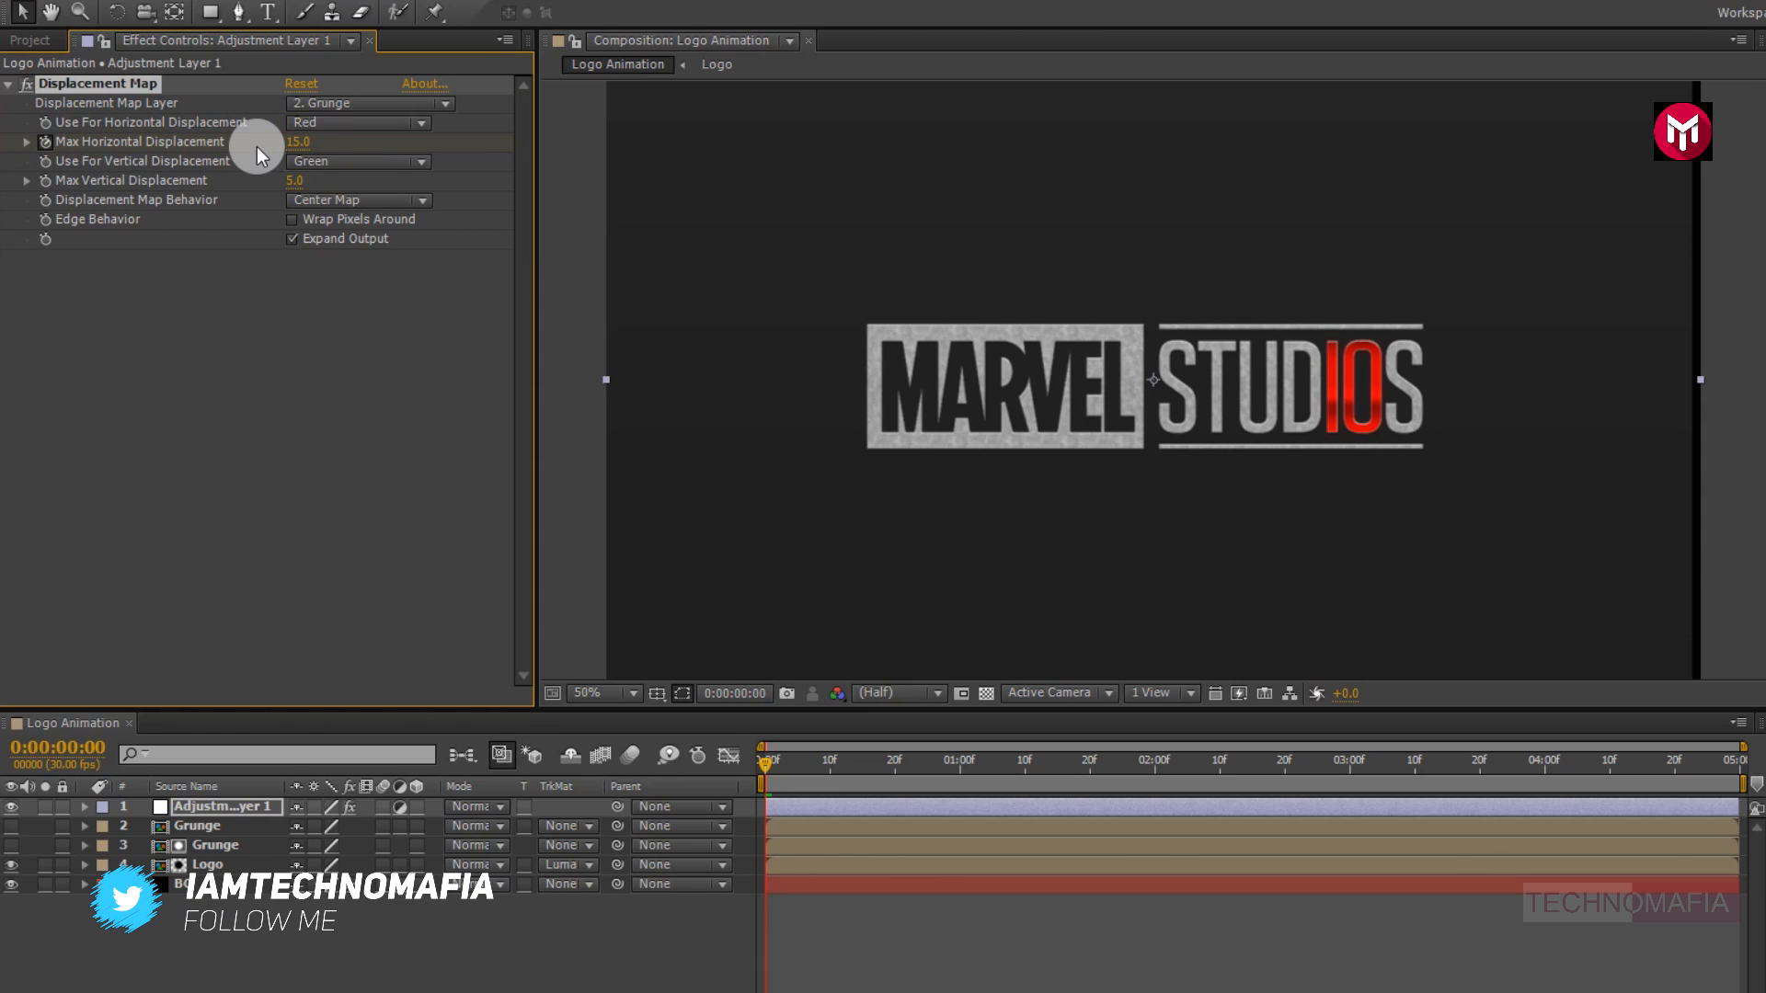
Keyframe Max Horizontal Displacement at 130 on the last frame of the adjustment layer
left_click(1738, 765)
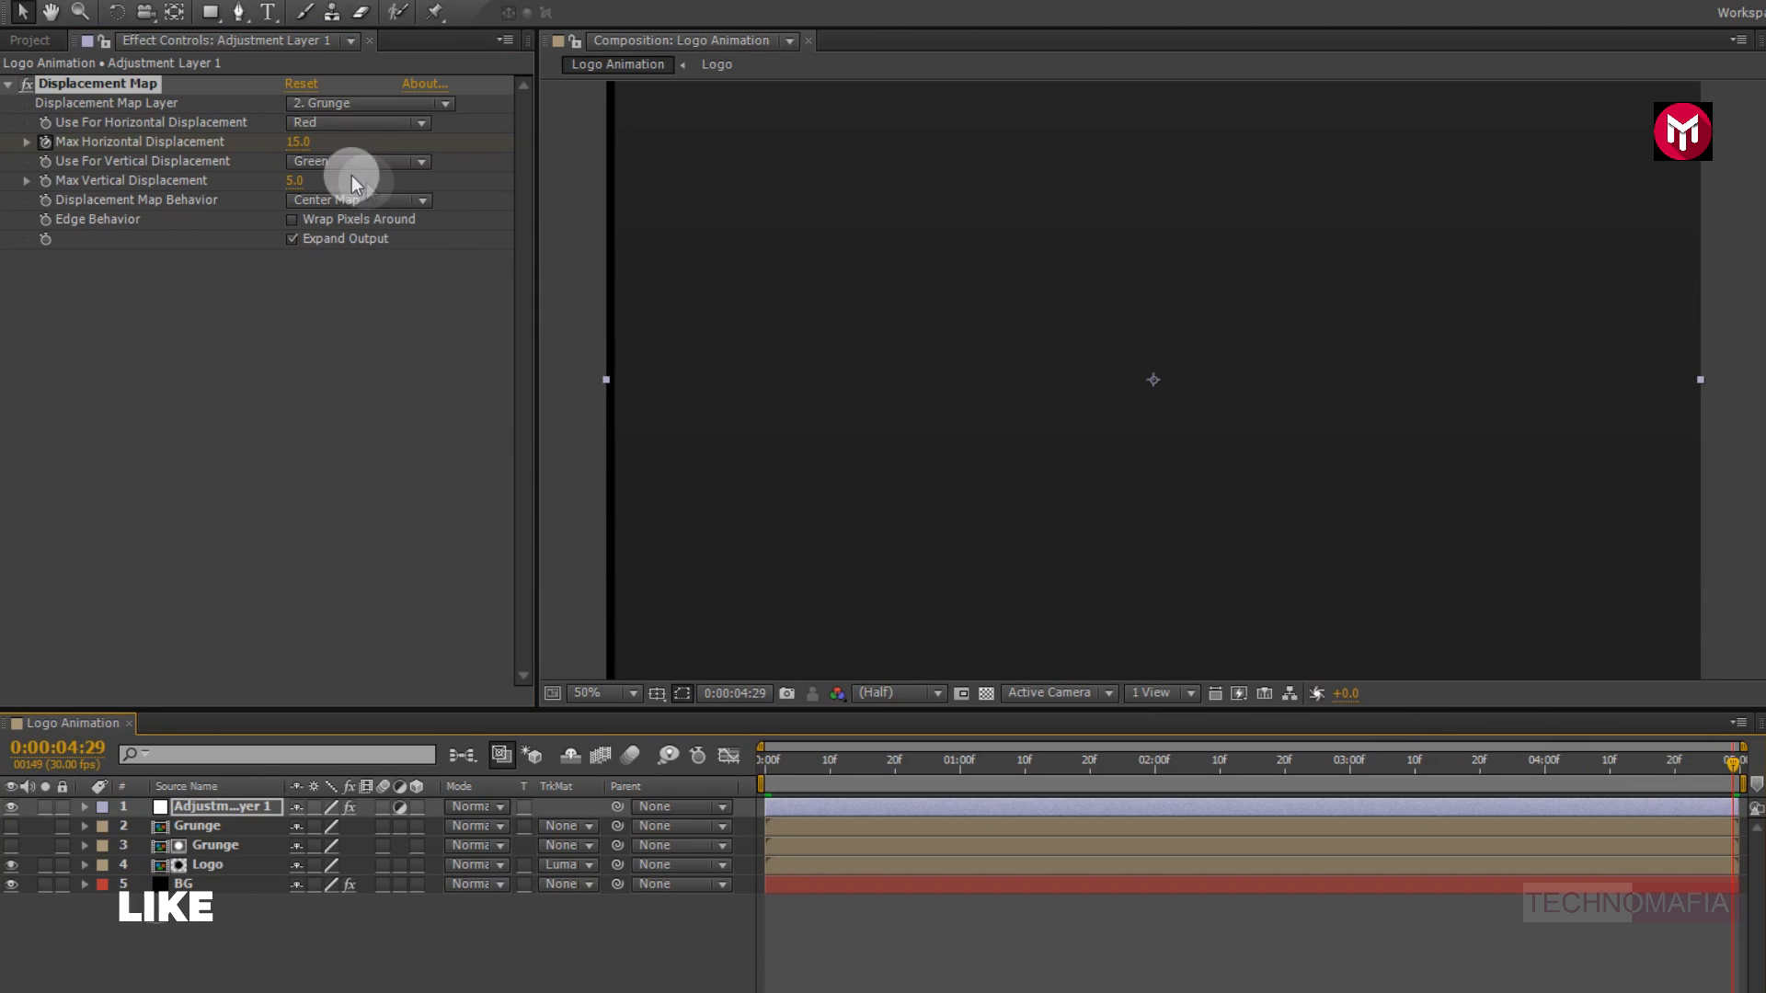
left_click(297, 142)
type("130")
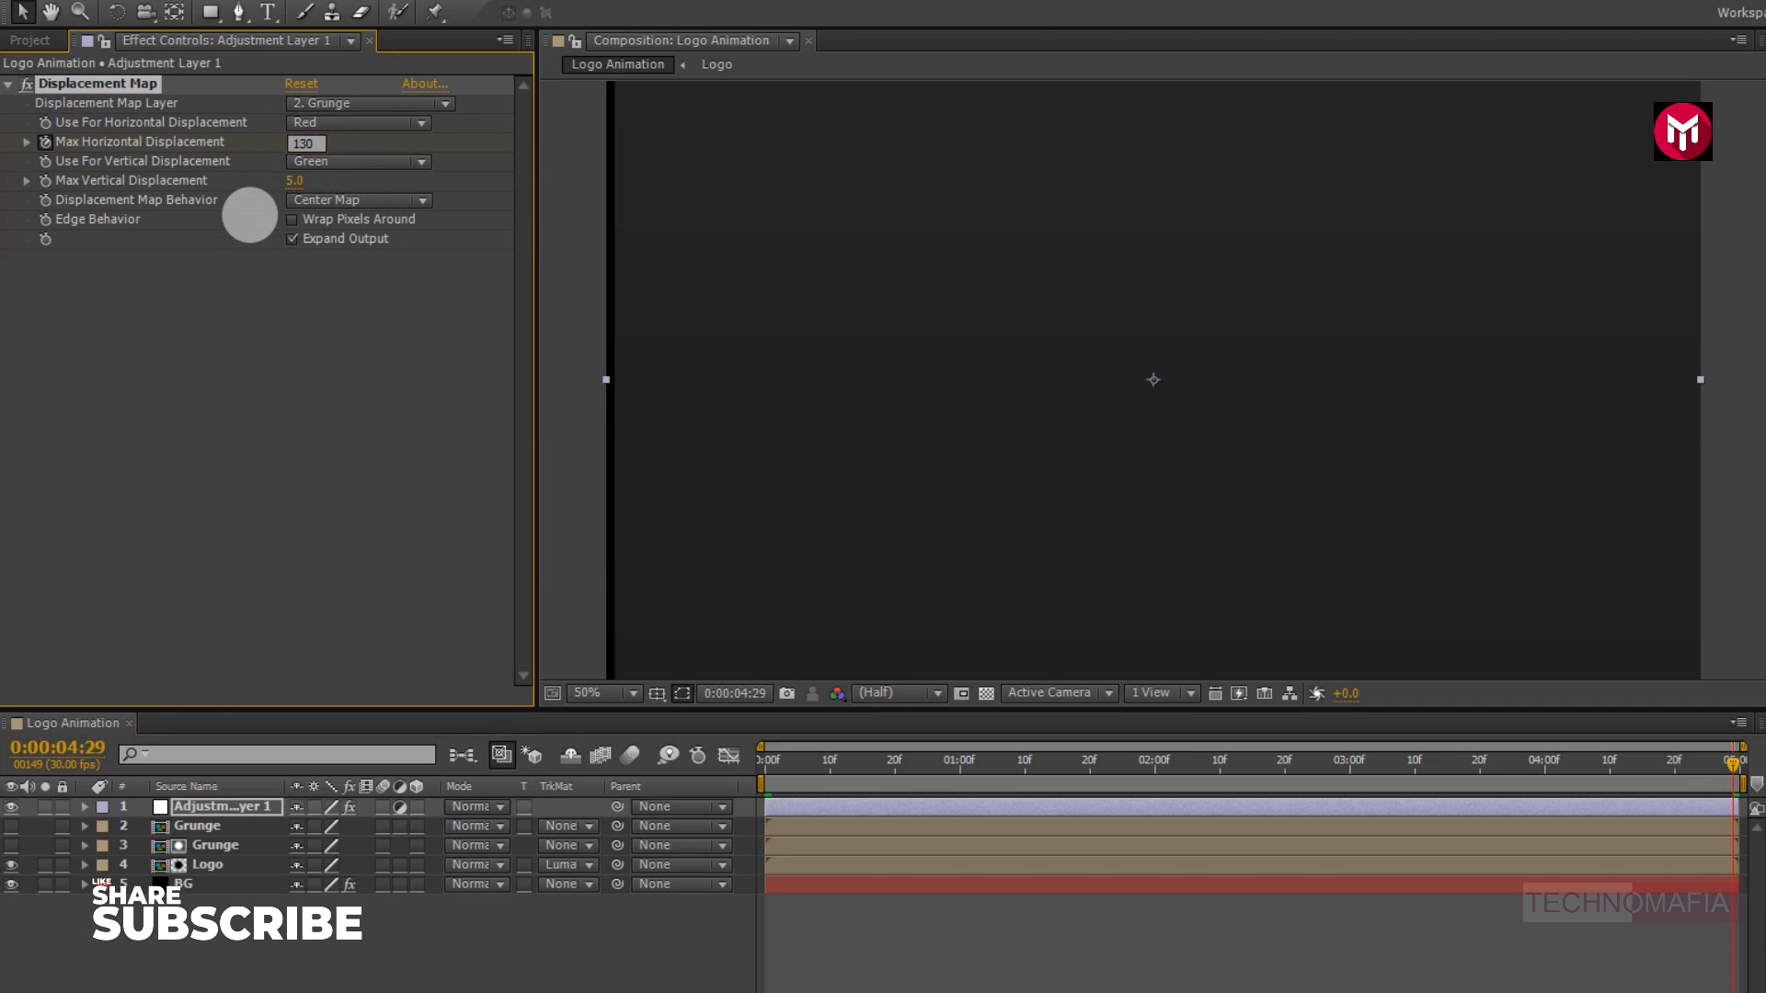
left_click(250, 216)
Reveal the adjustment layer's keyframes and apply Easy Ease Out to the first Max Horizontal Displacement keyframe
key("u")
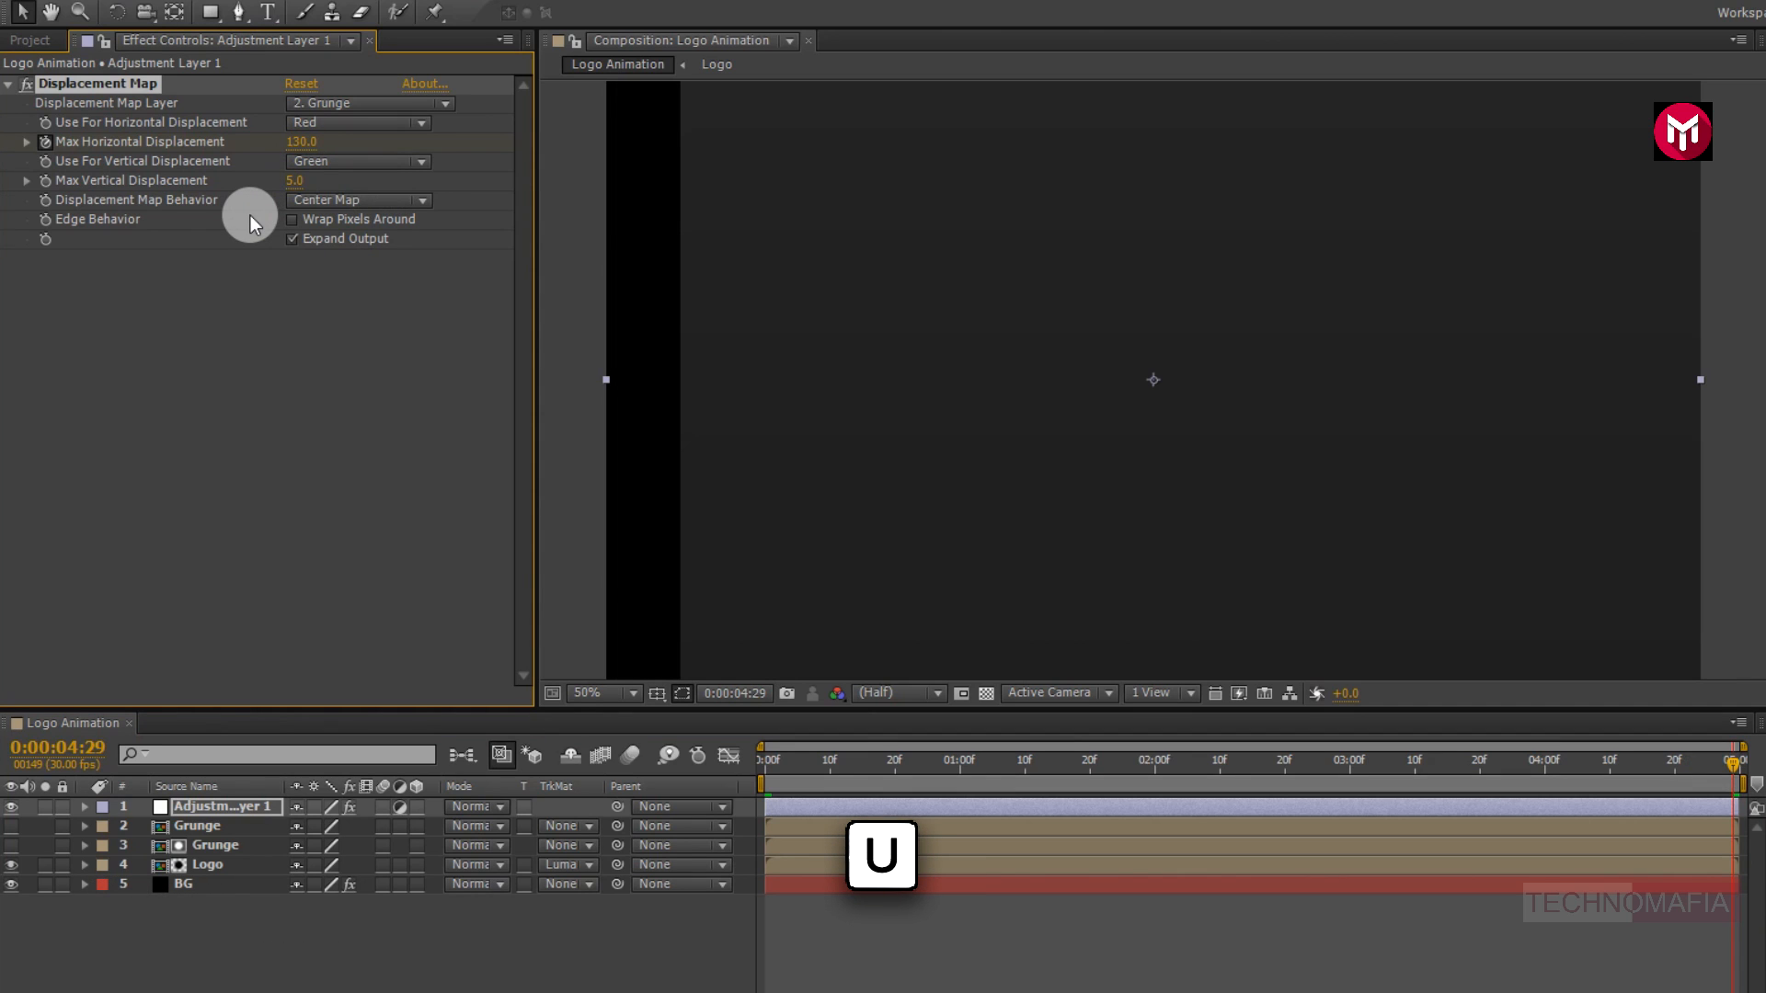
key("u")
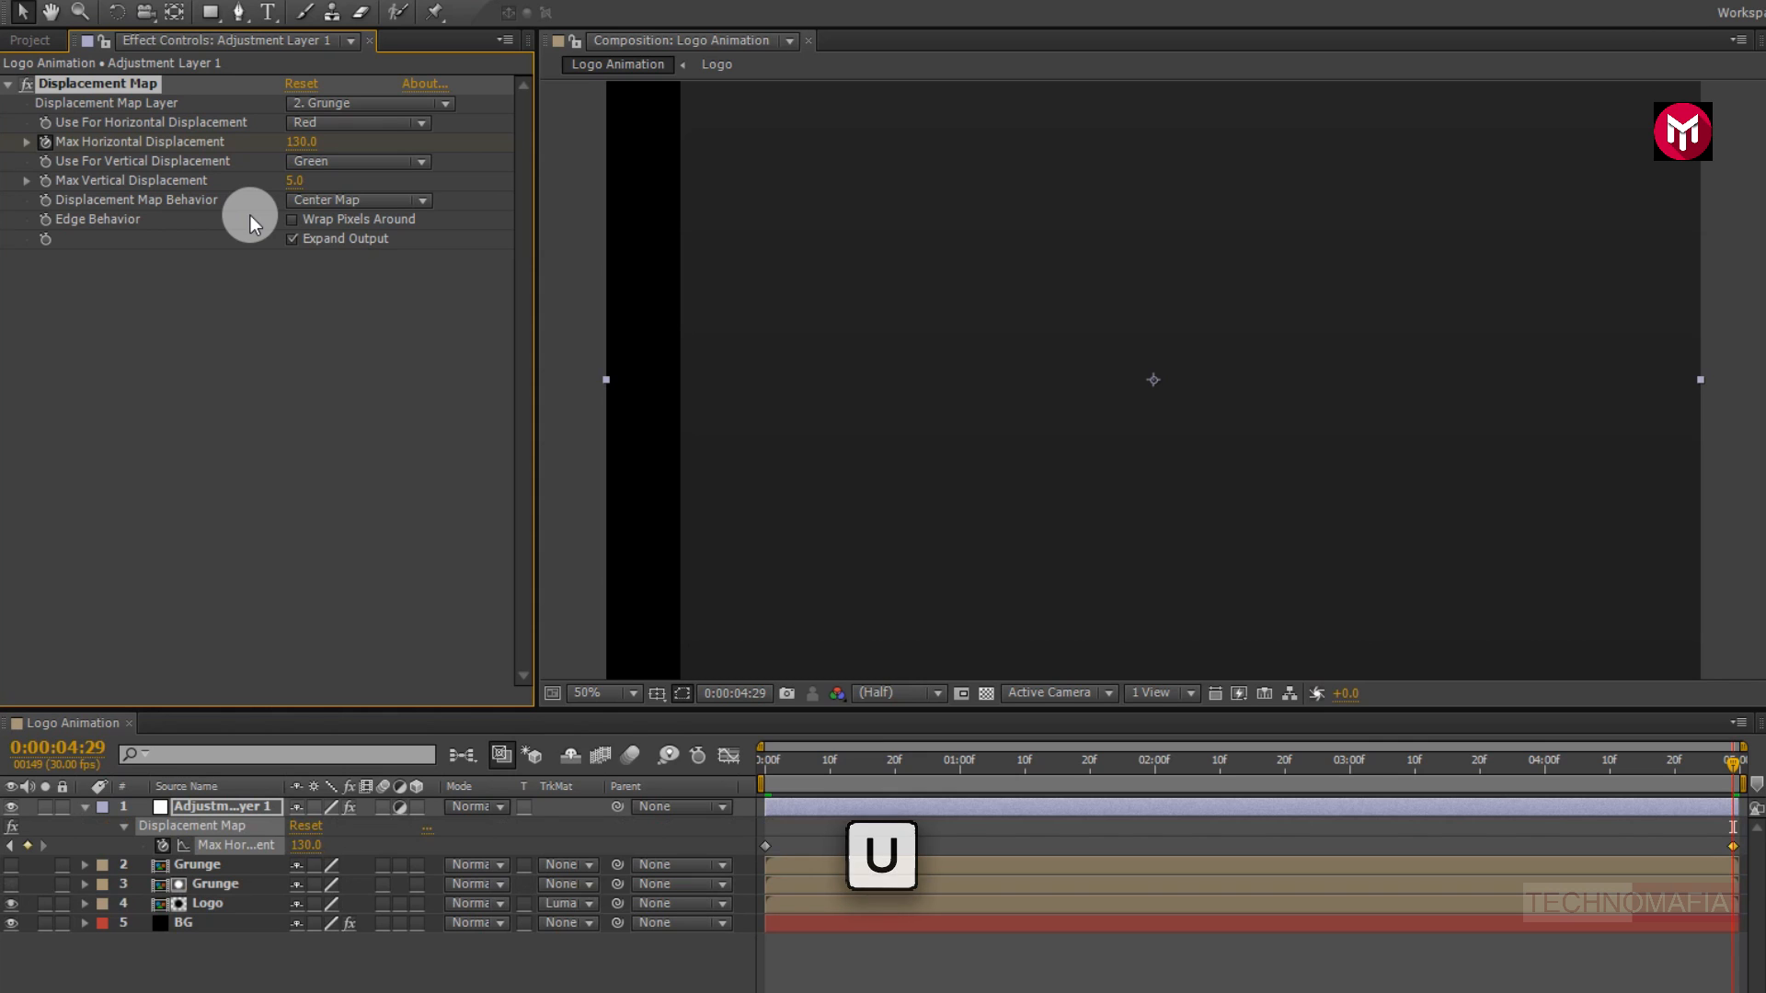
right_click(763, 846)
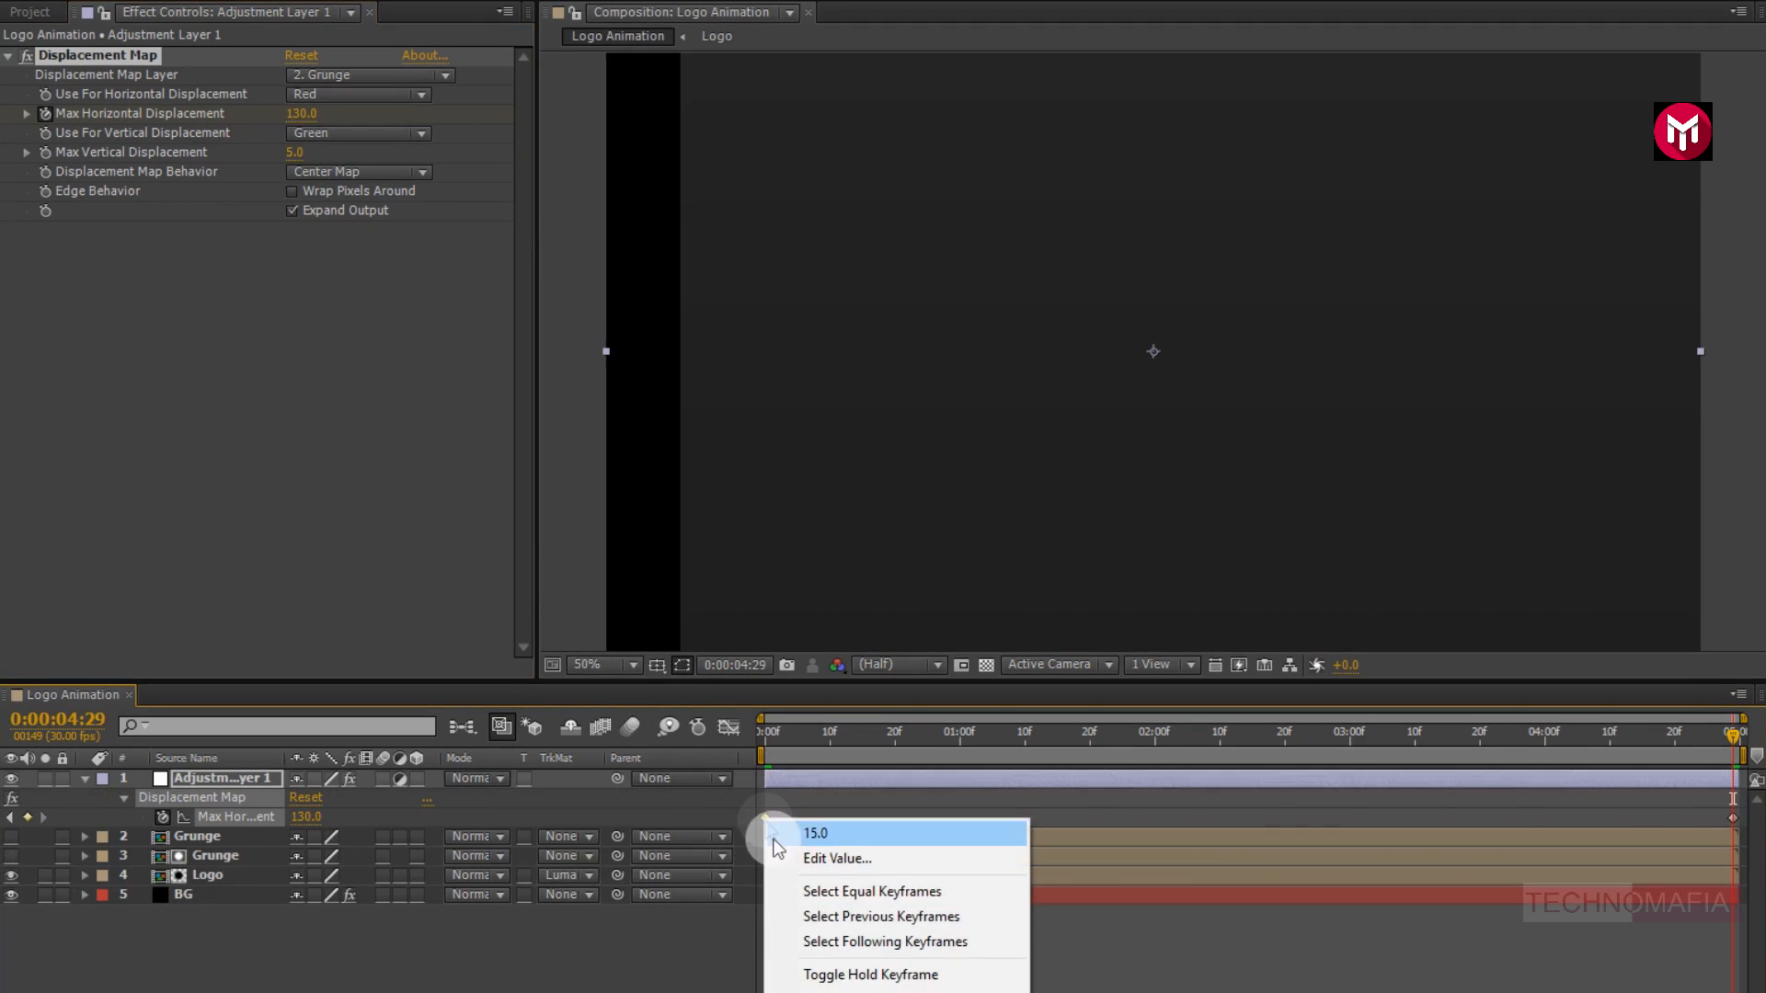
mouse_move(931, 965)
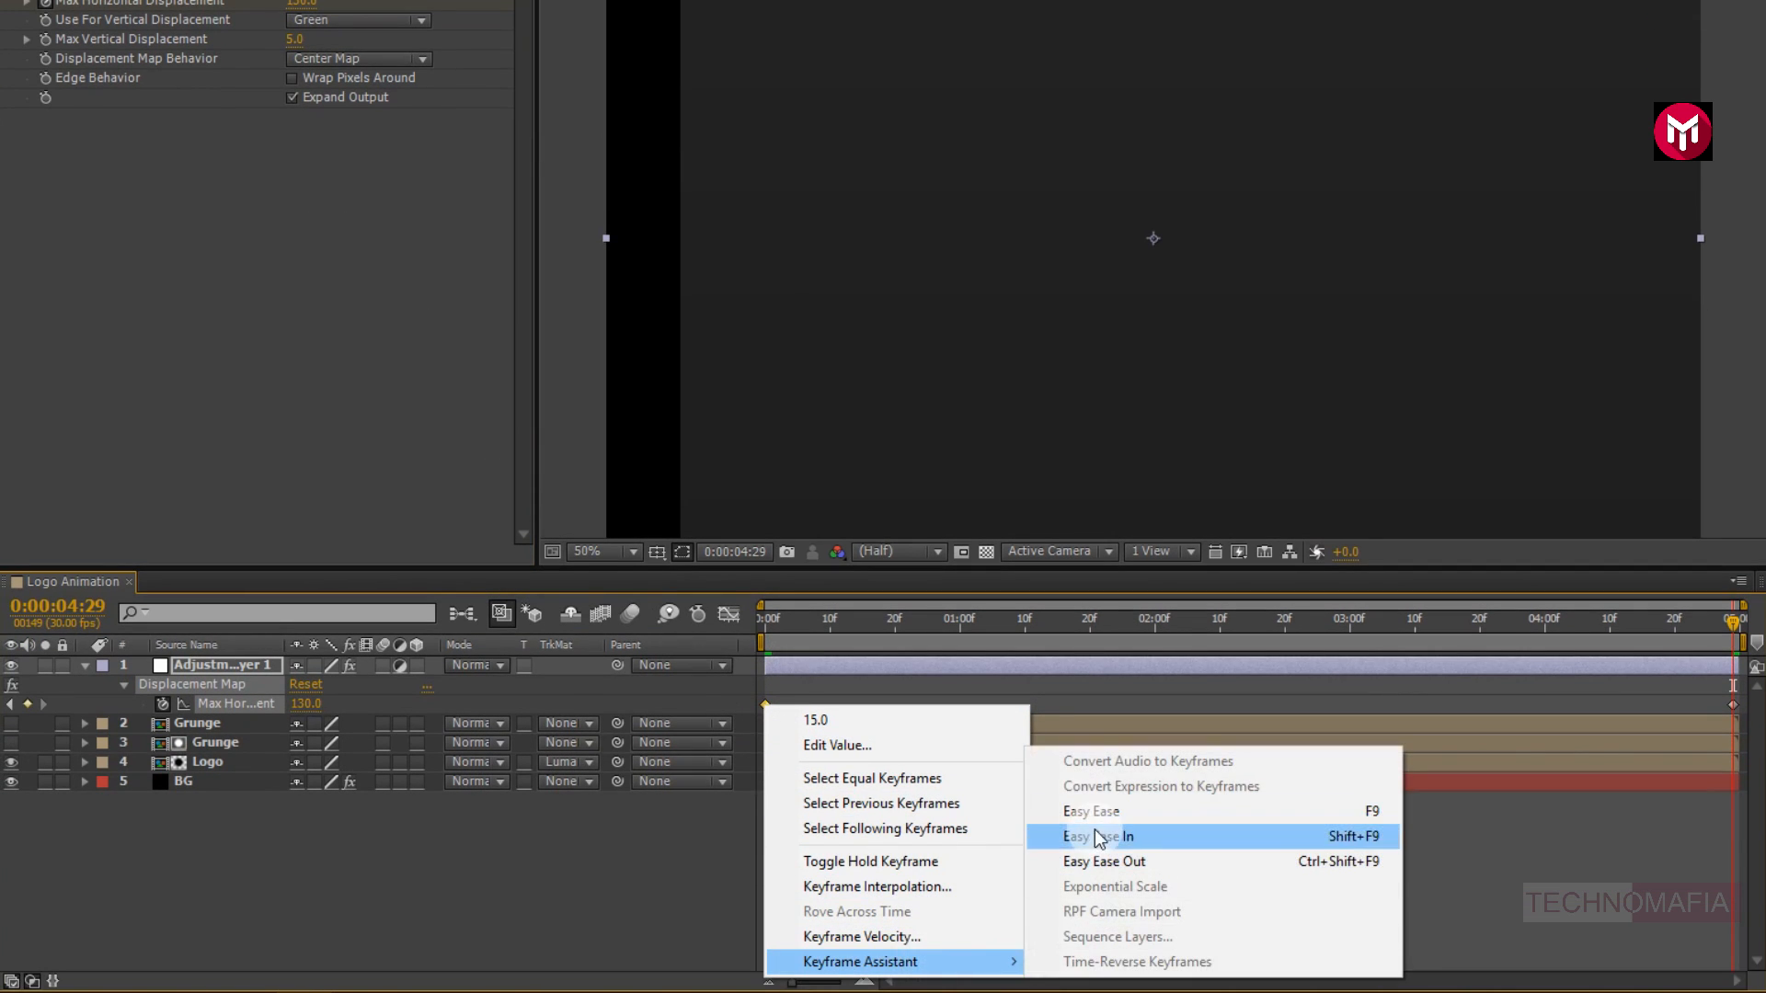
left_click(1104, 860)
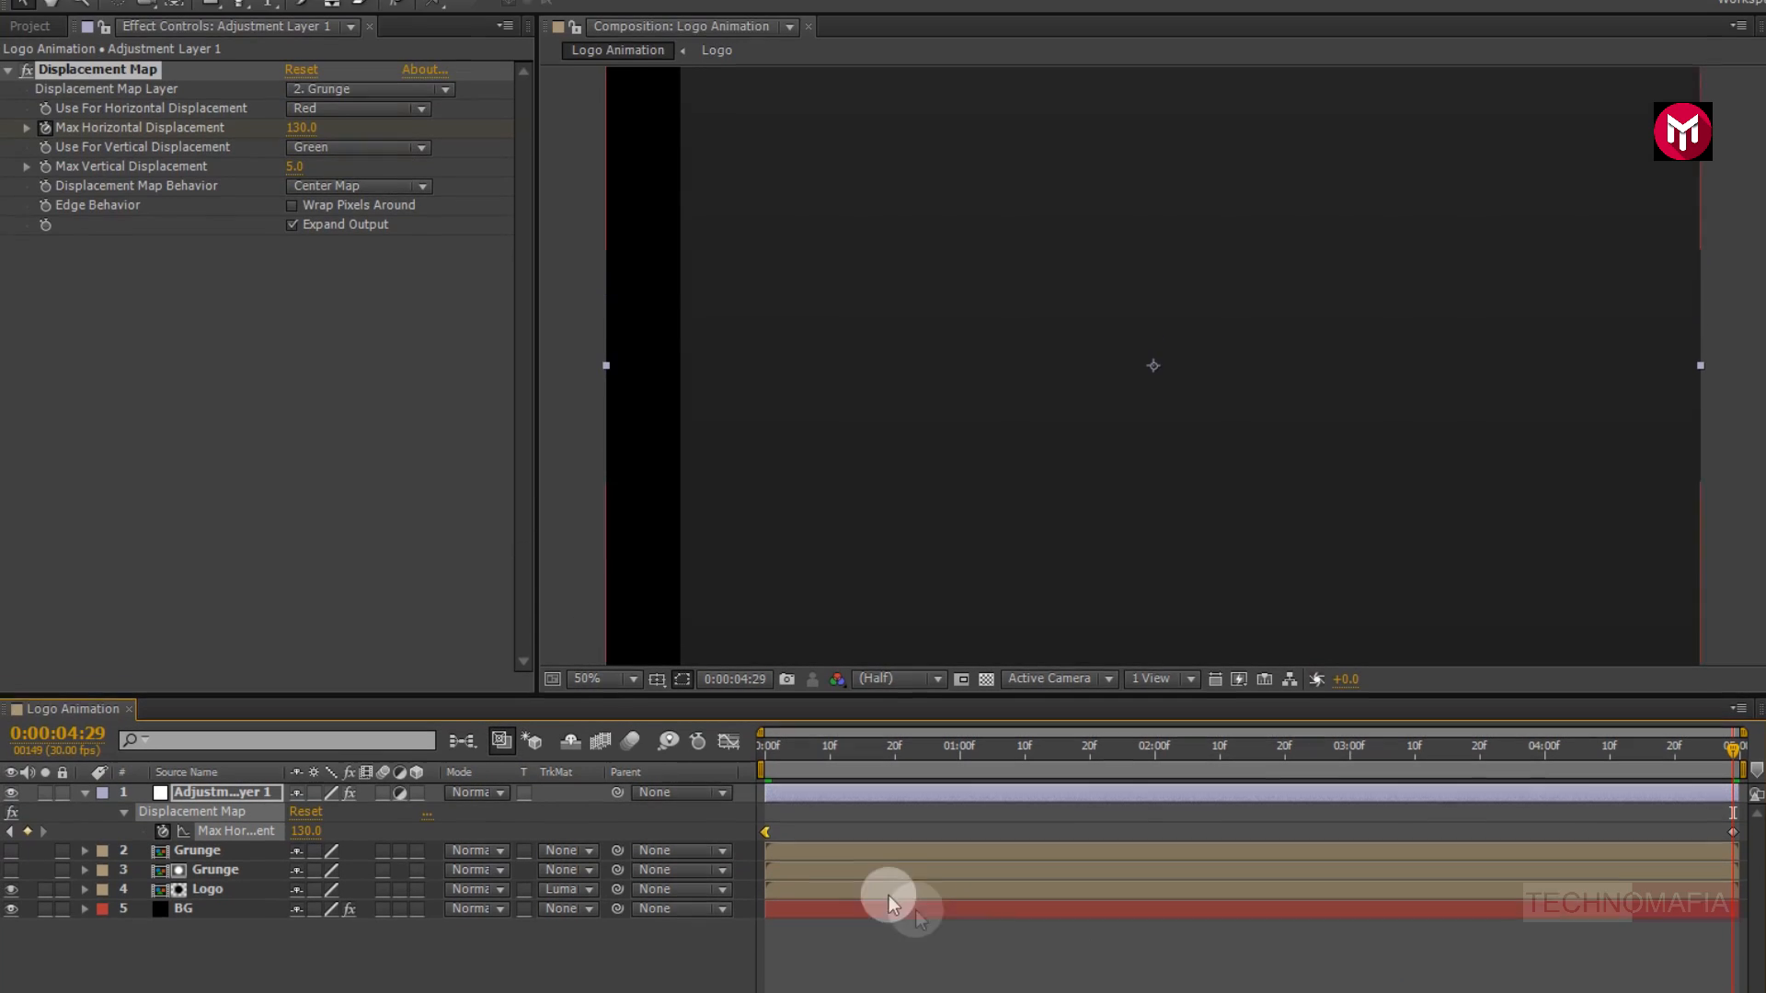
Keyframe Max Vertical Displacement at -5 on the first frame of the adjustment layer
left_click(762, 761)
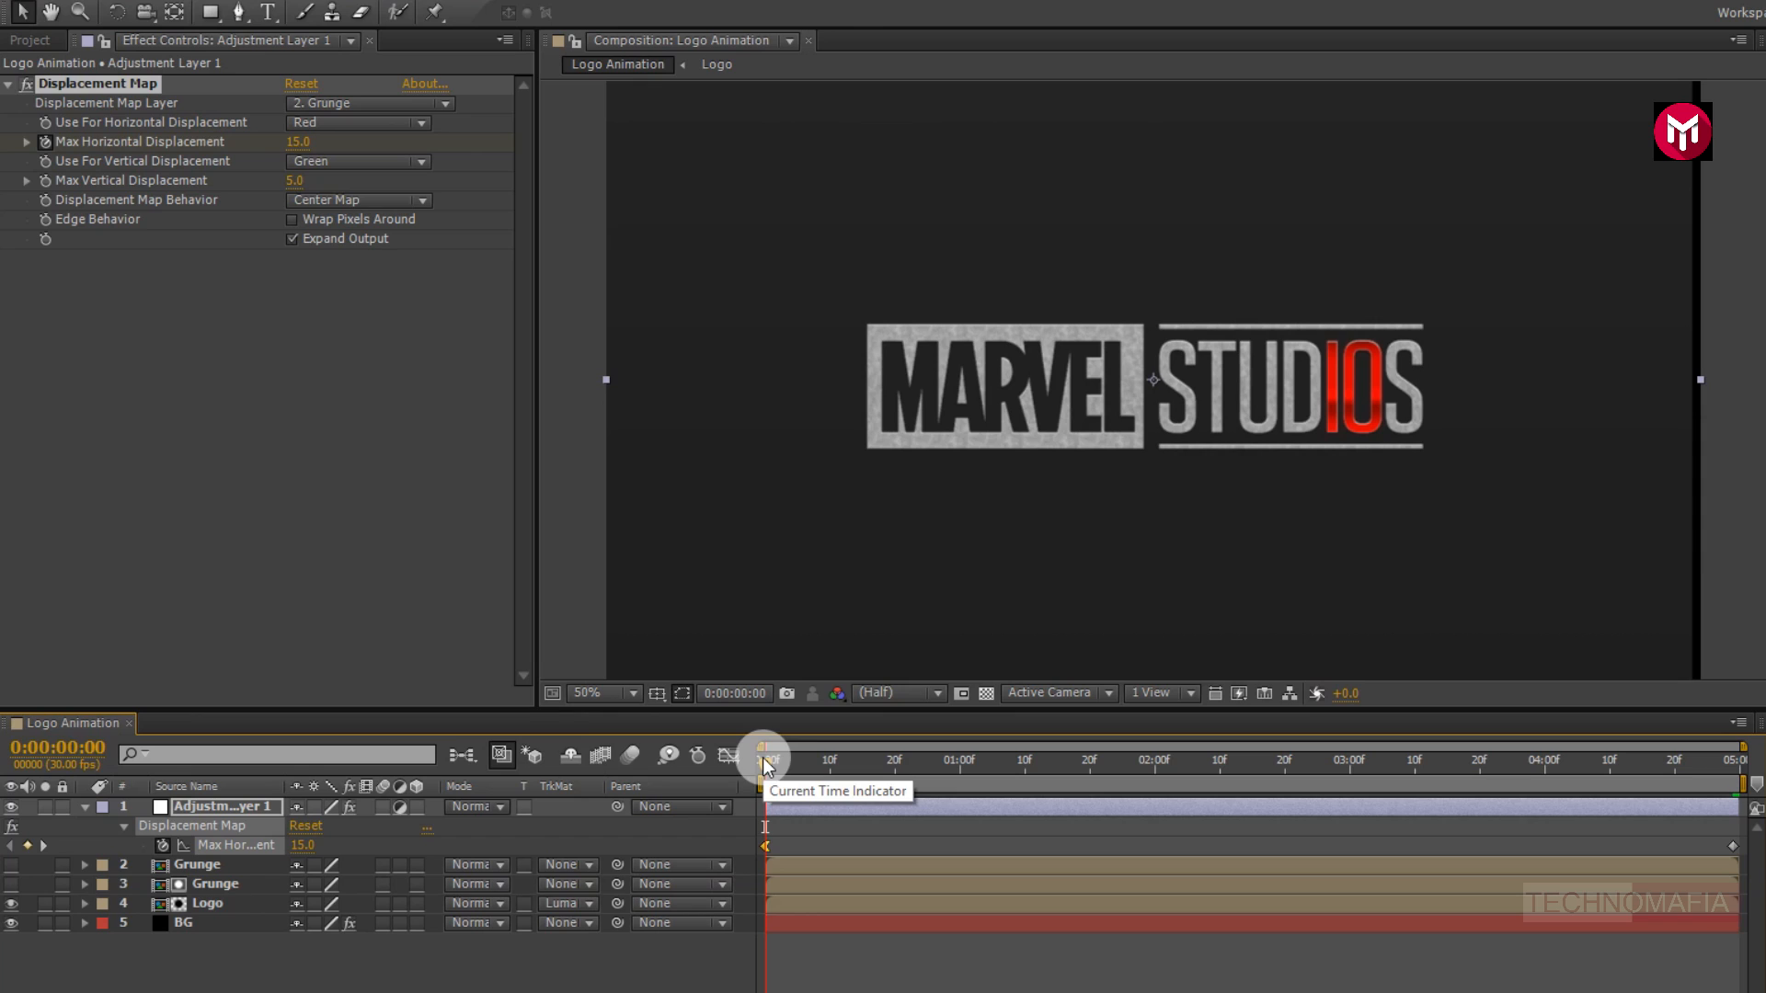
left_click(46, 183)
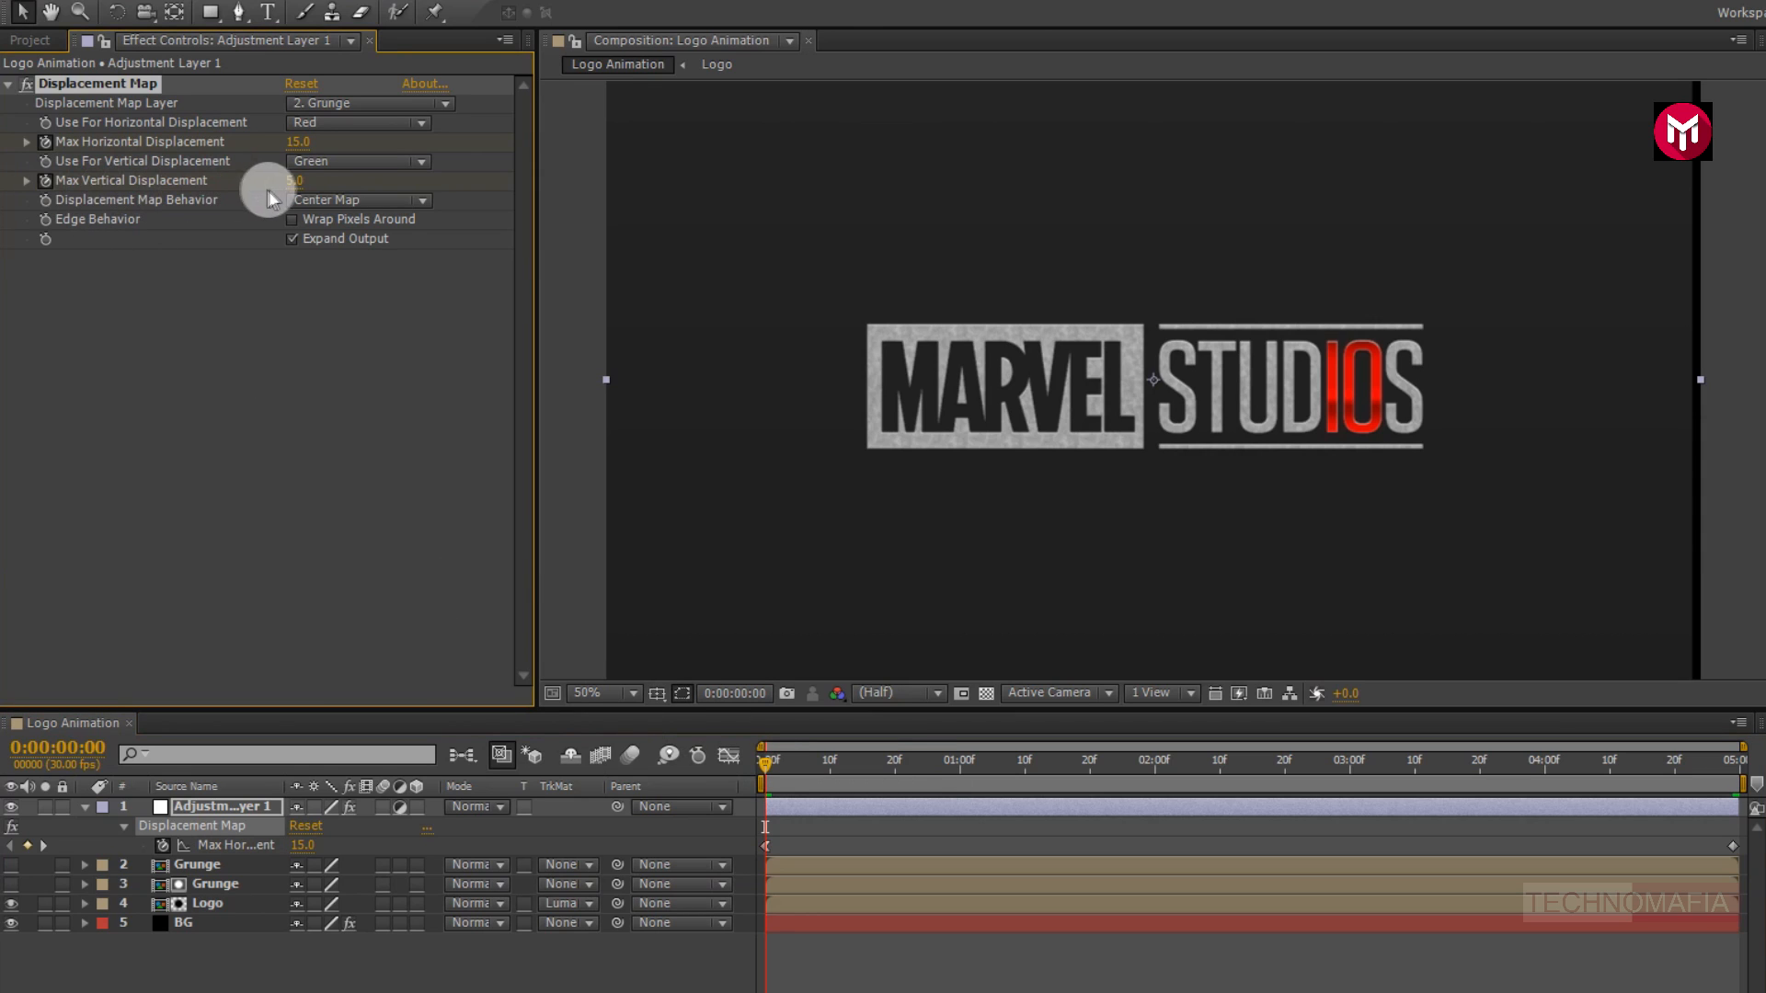
left_click(293, 182)
type("-5")
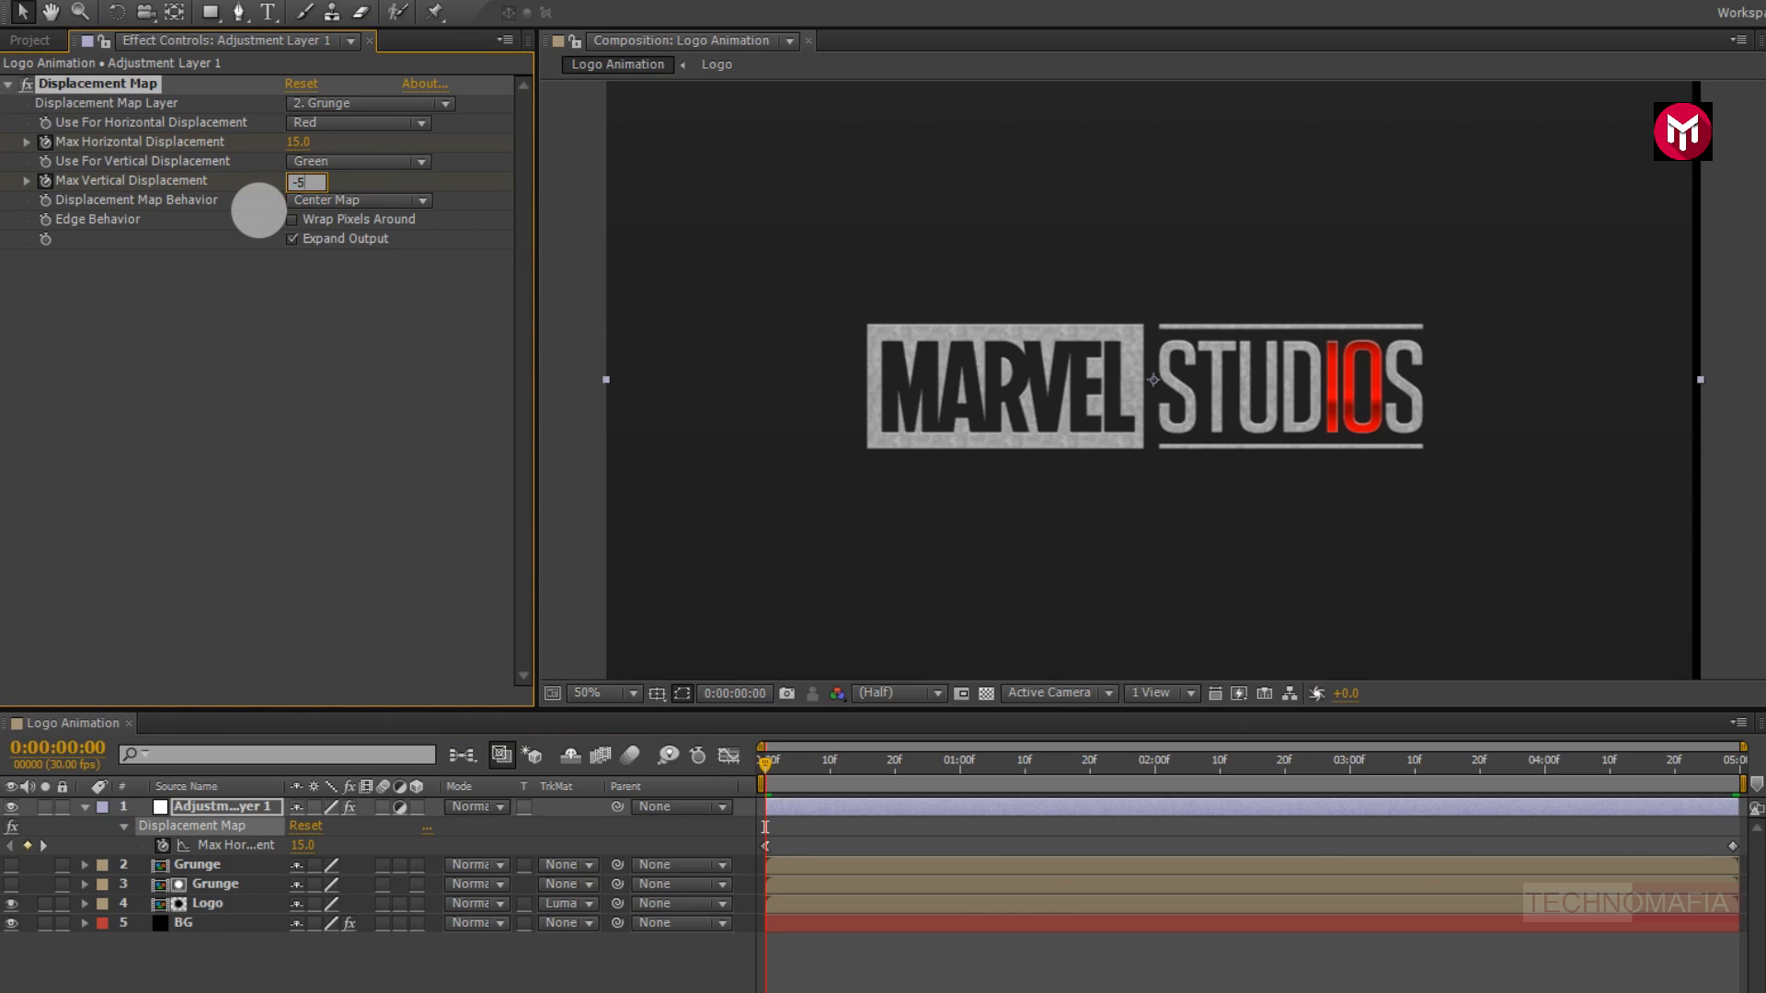
key("Return")
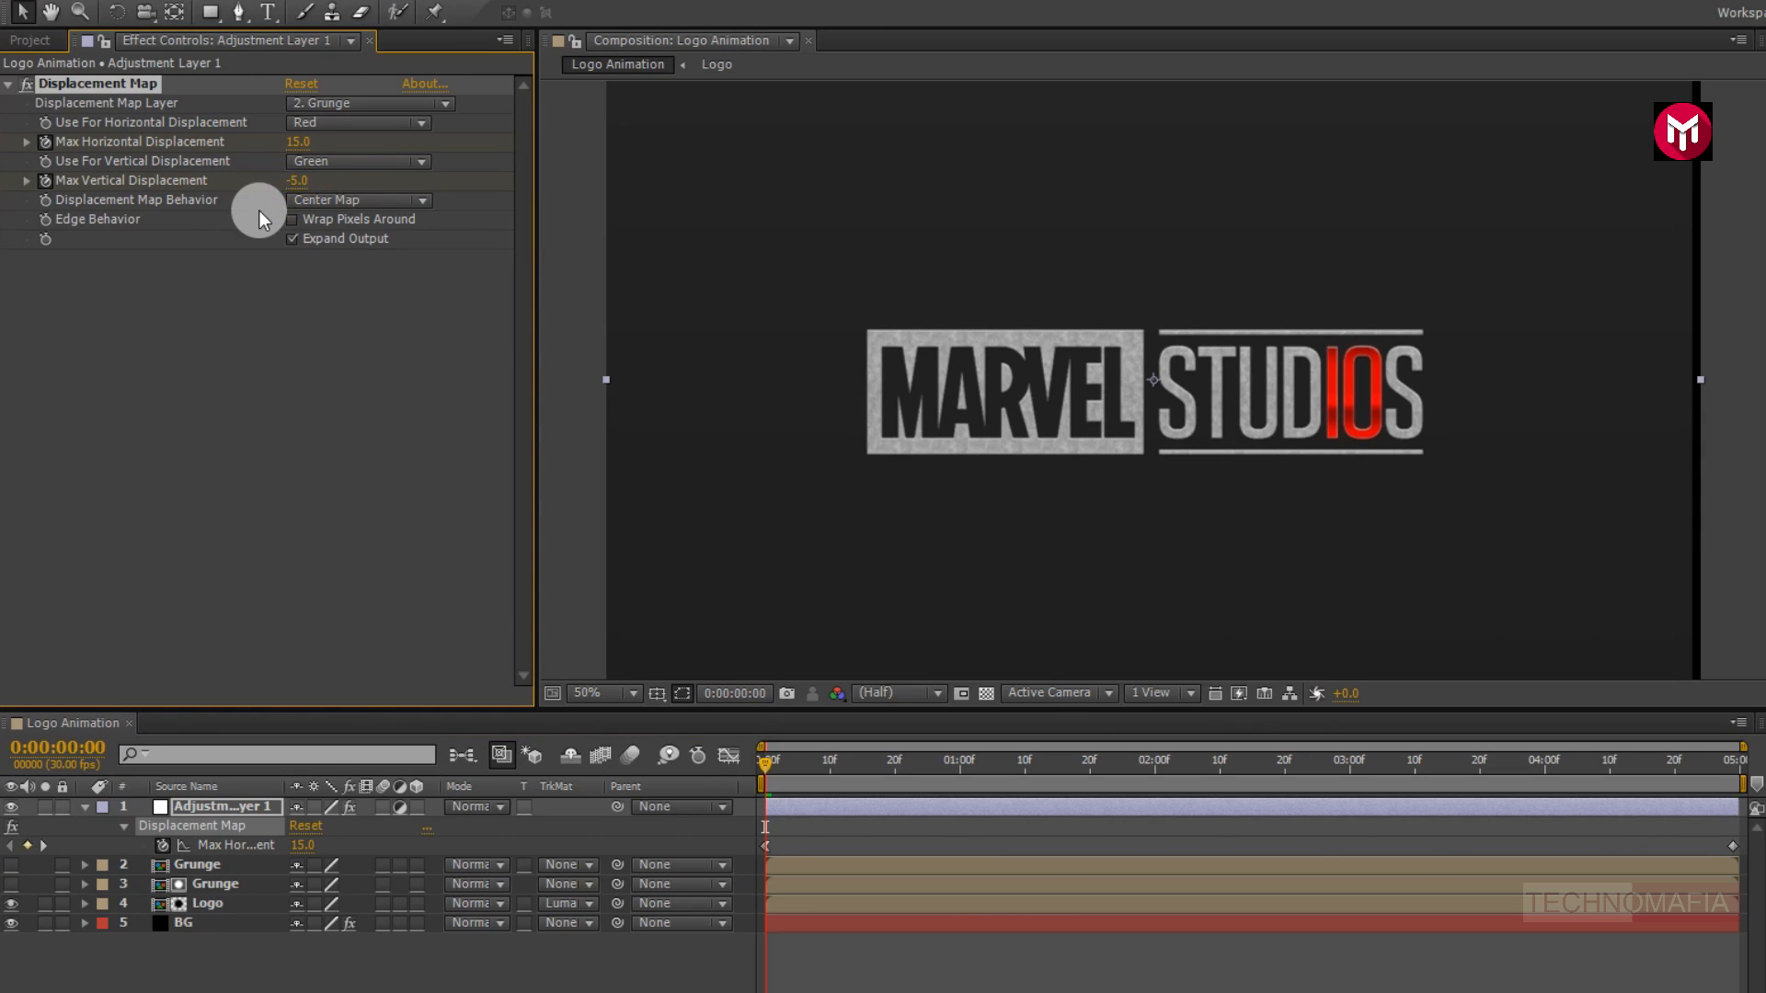
Keyframe Max Vertical Displacement at -35 on the last frame
left_click(1732, 769)
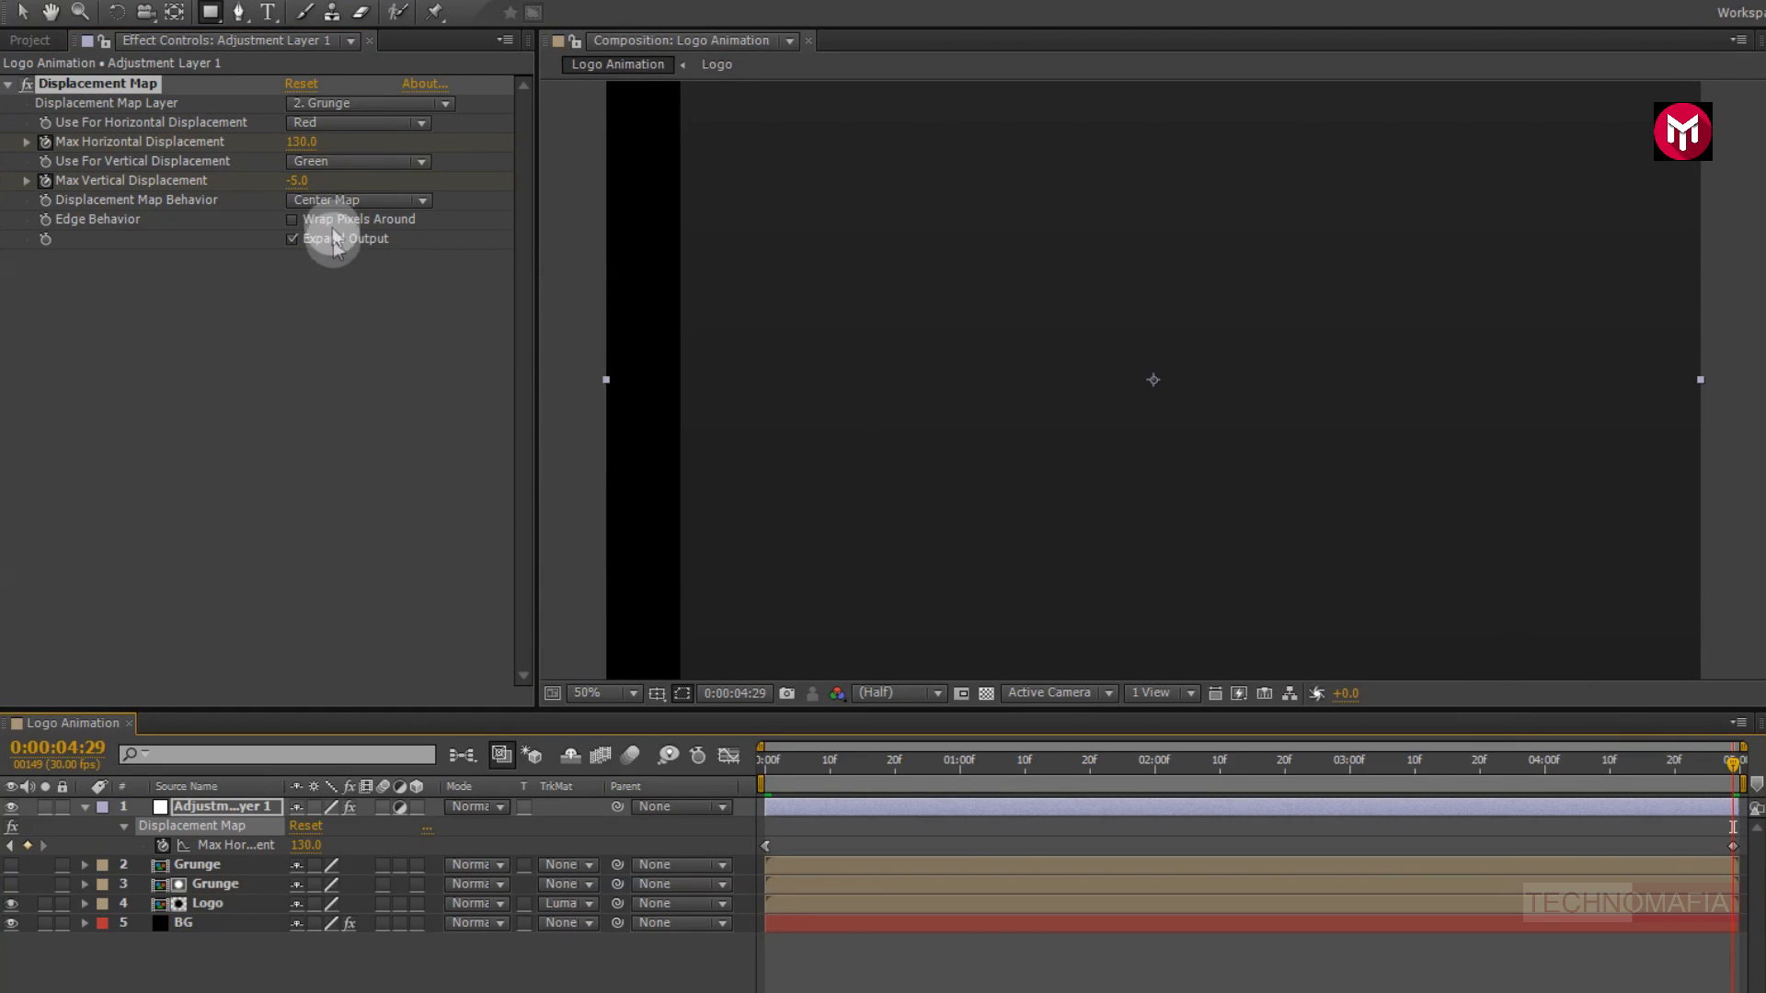
left_click(300, 181)
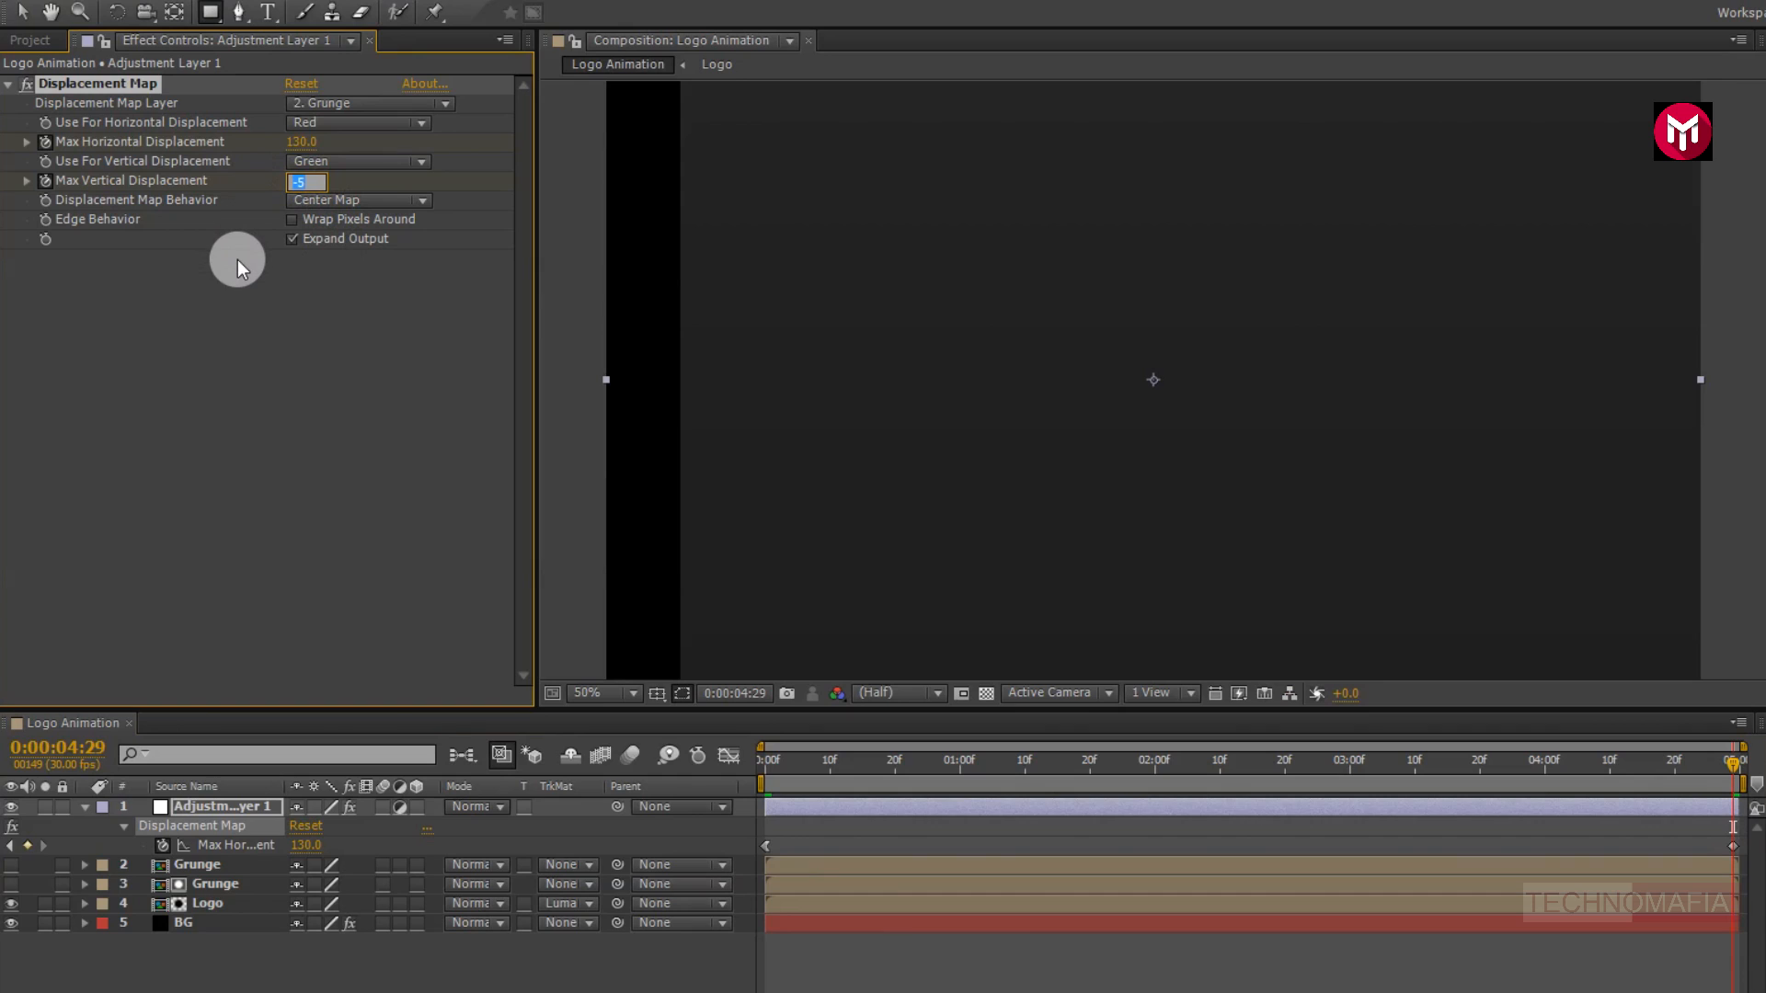
type("-")
Reveal all animated properties and apply Easy Ease Out to the first Max Vertical Displacement keyframe
type("u")
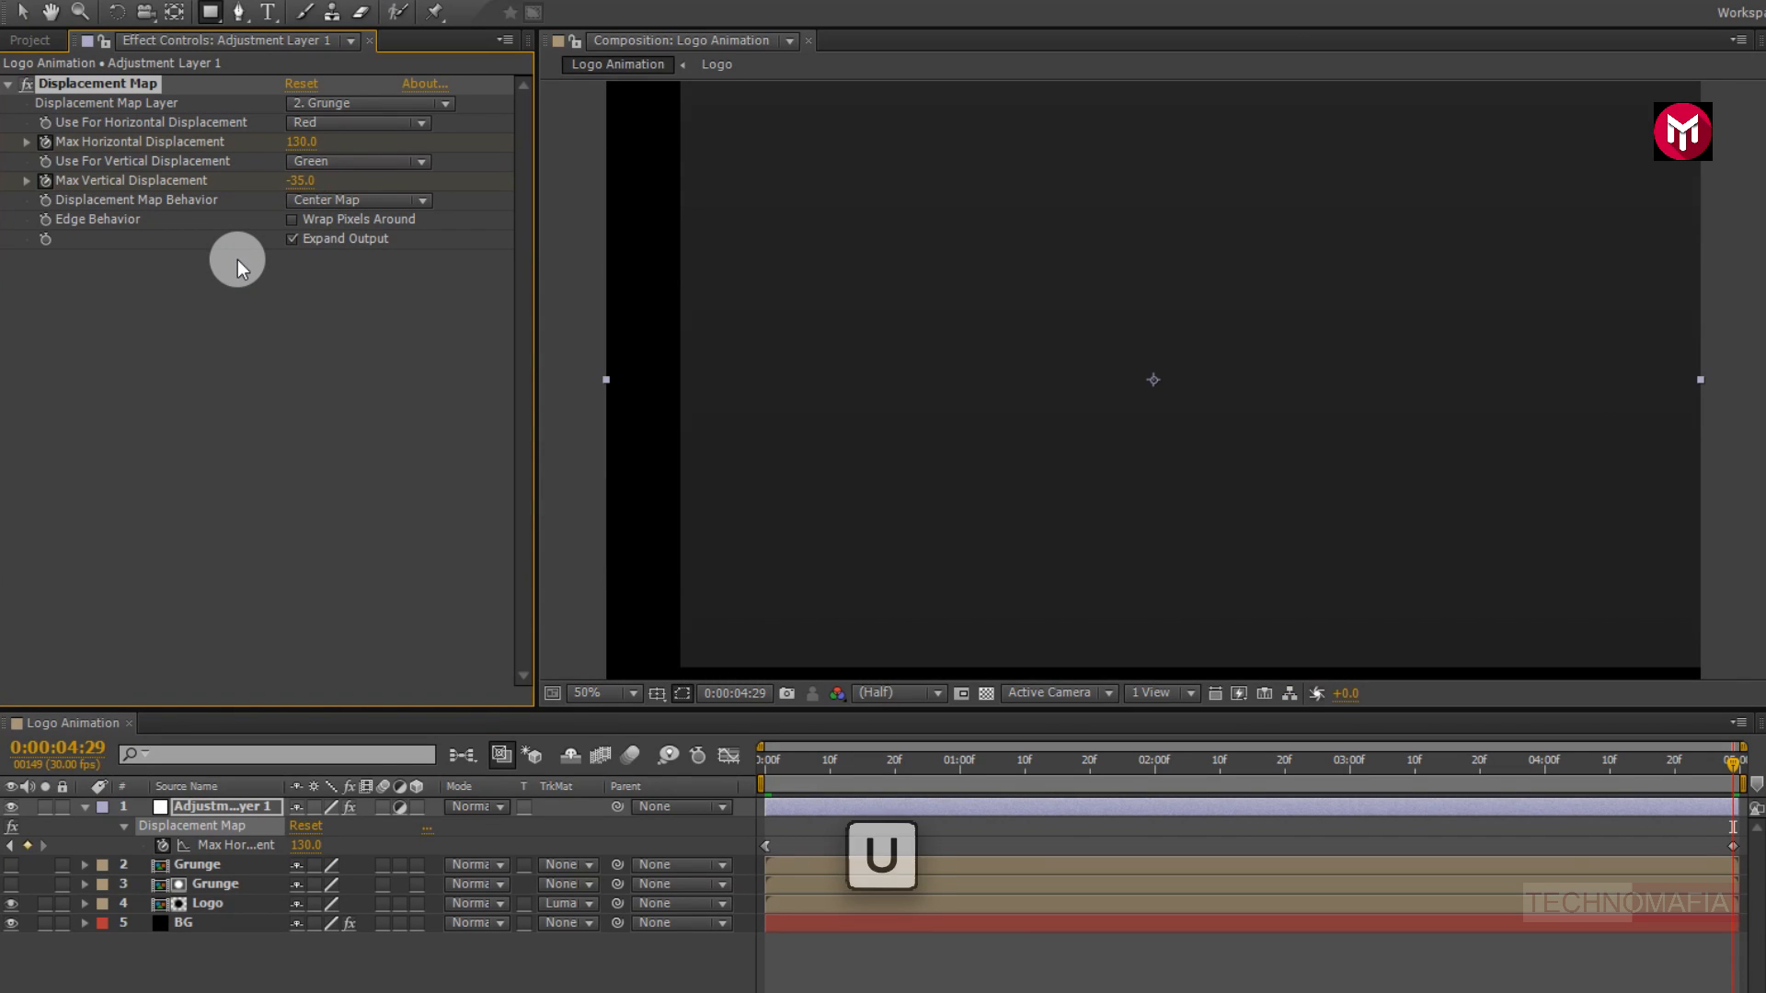
key("u")
key("u")
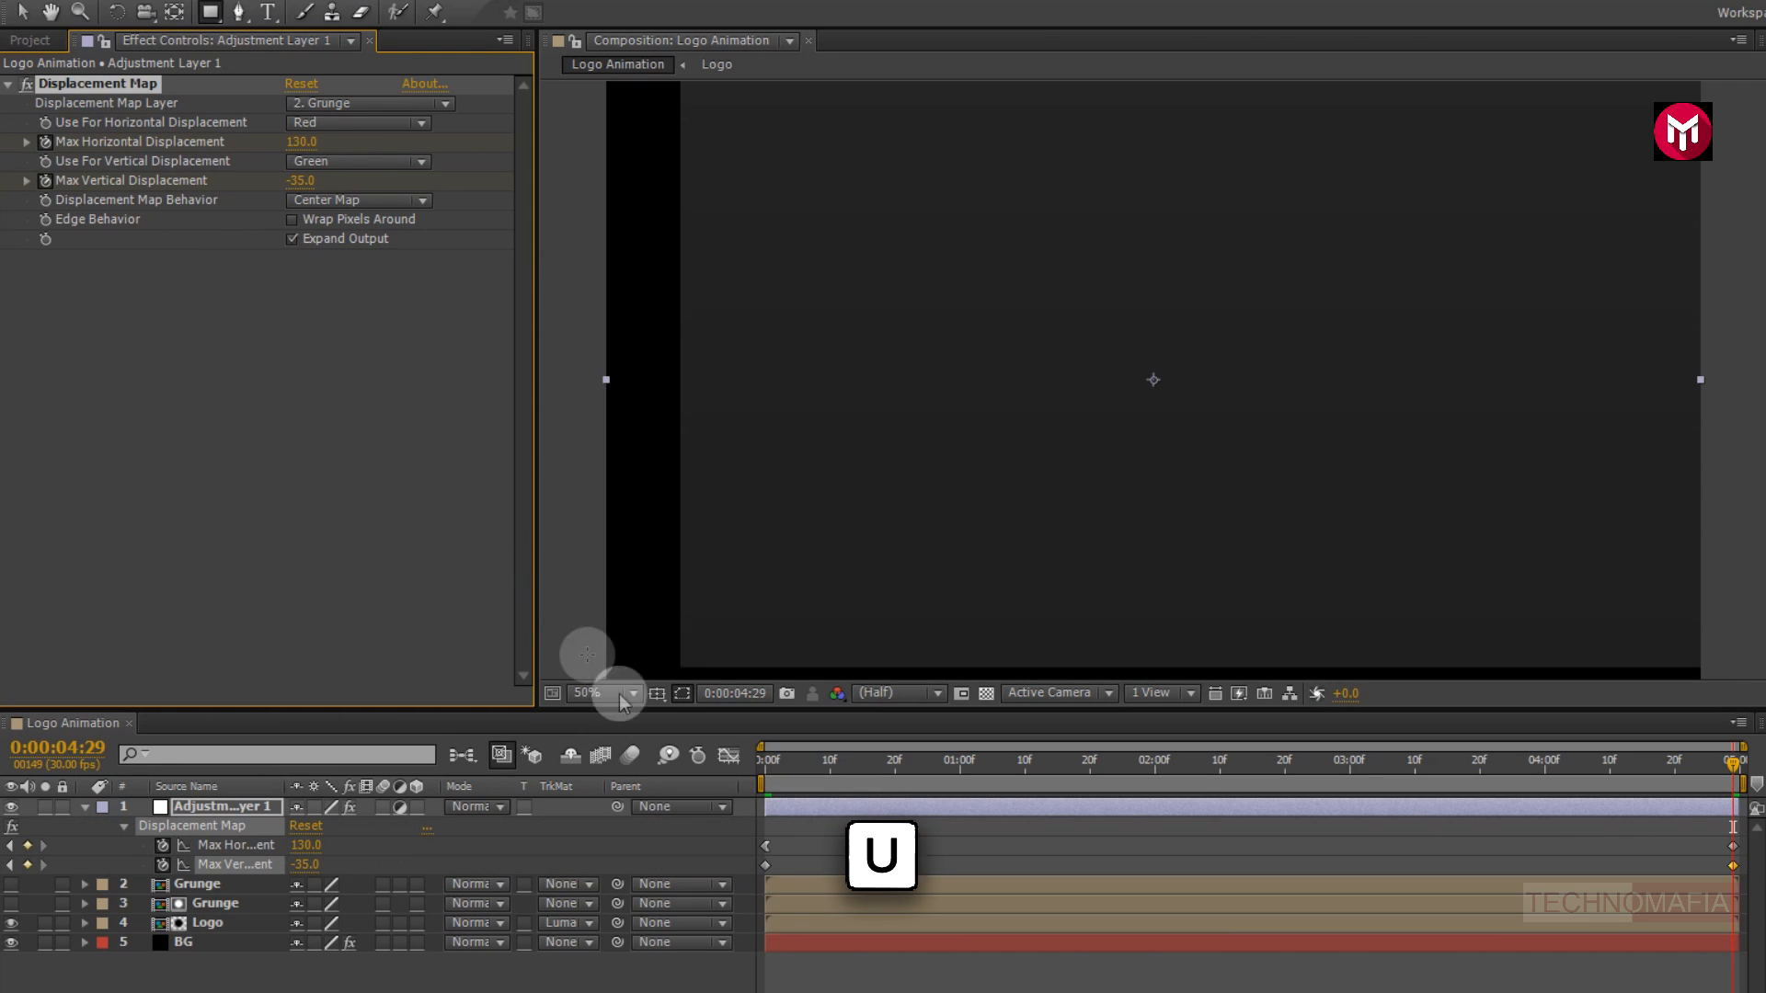
right_click(766, 866)
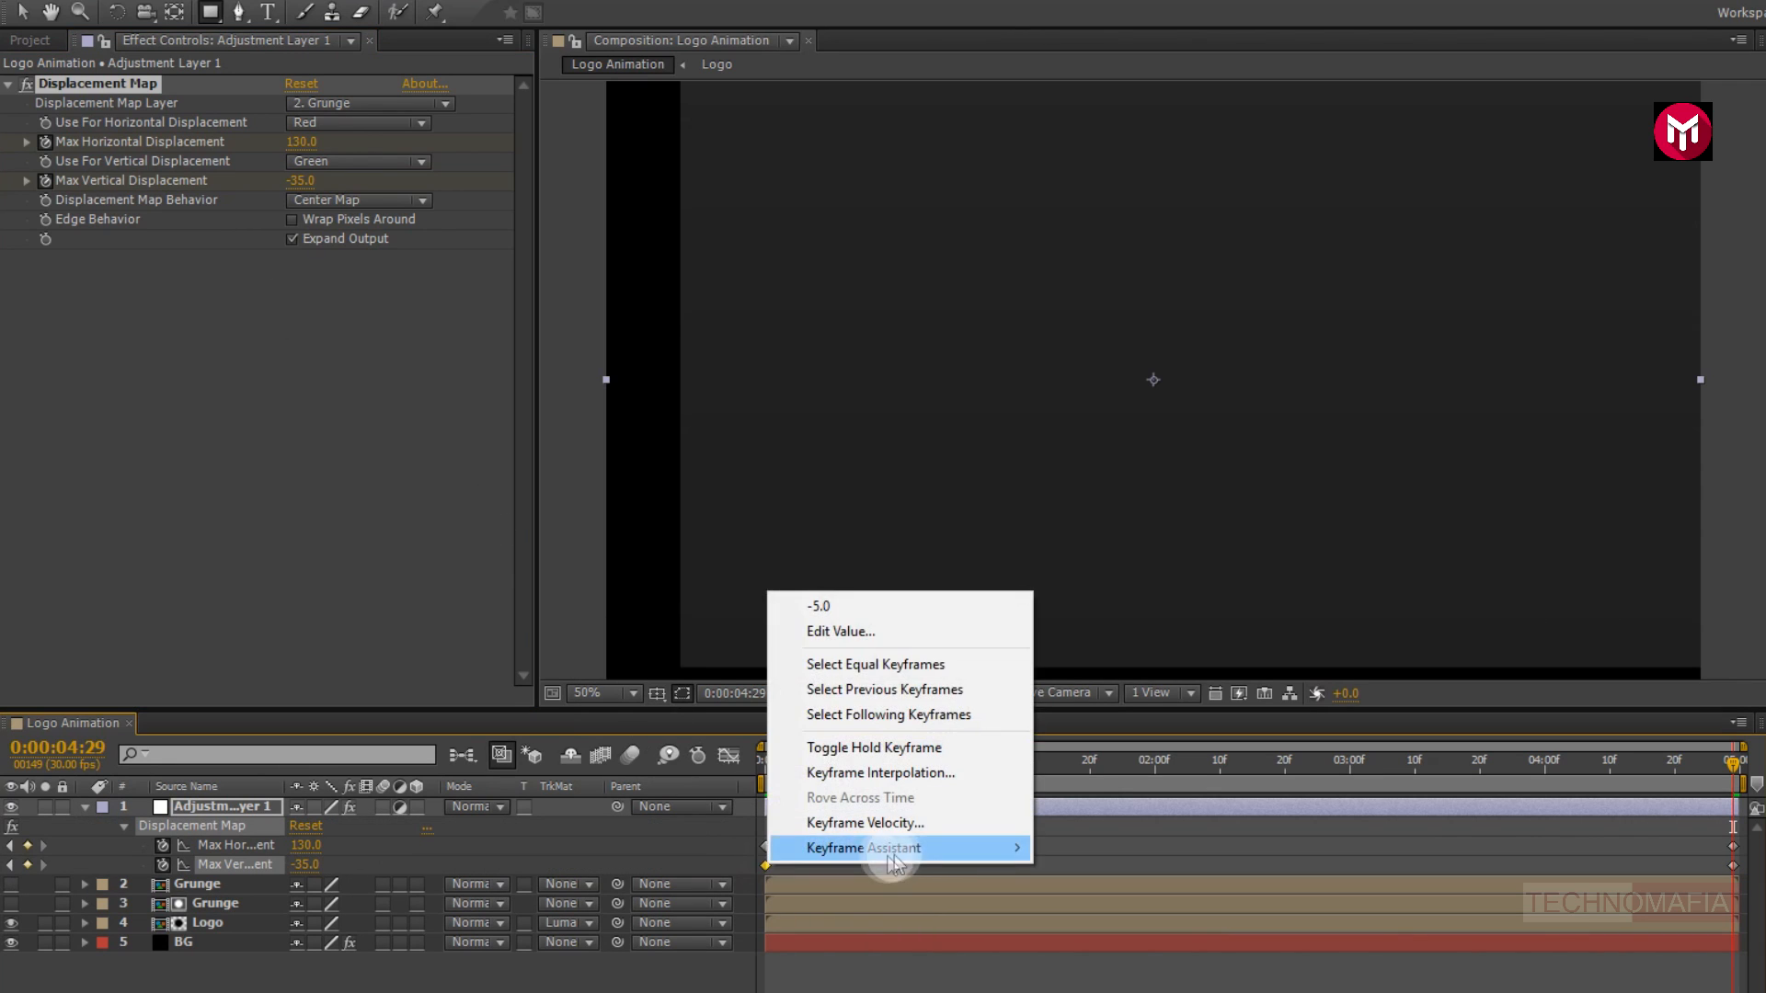
mouse_move(910, 850)
left_click(1101, 950)
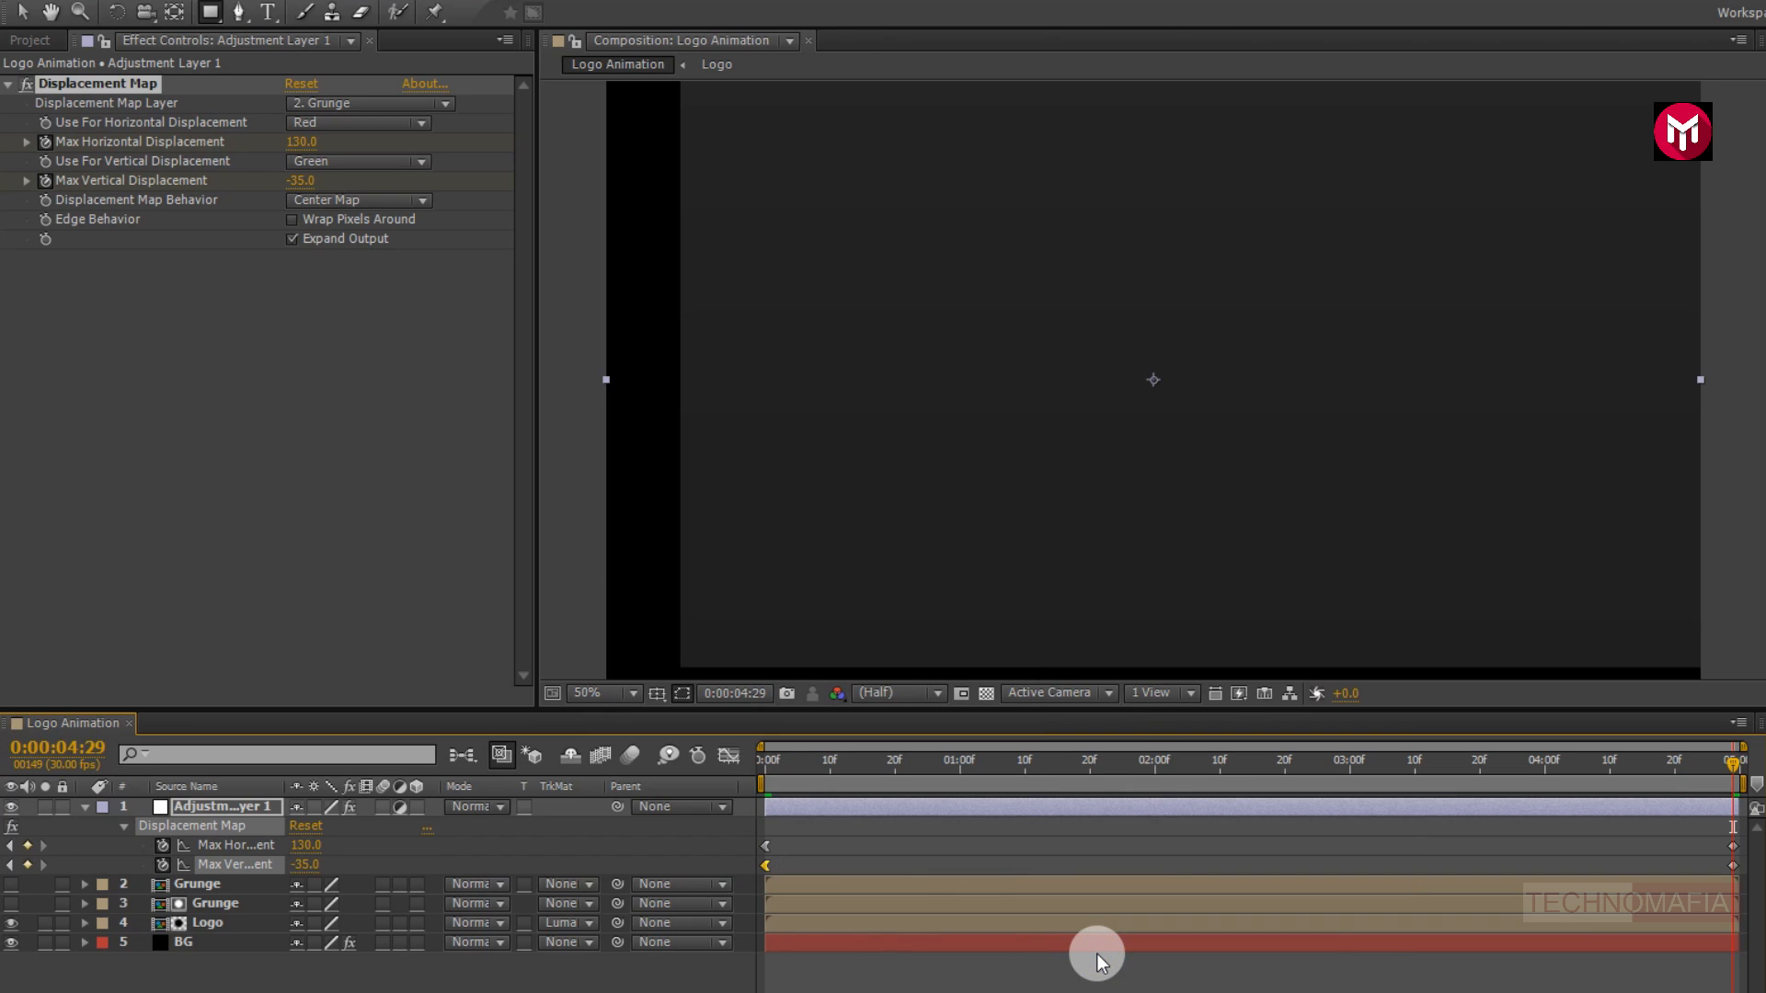
Apply the Compound Blur effect to the adjustment layer and use layer 2, Grunge, as its blur layer
left_click(1578, 68)
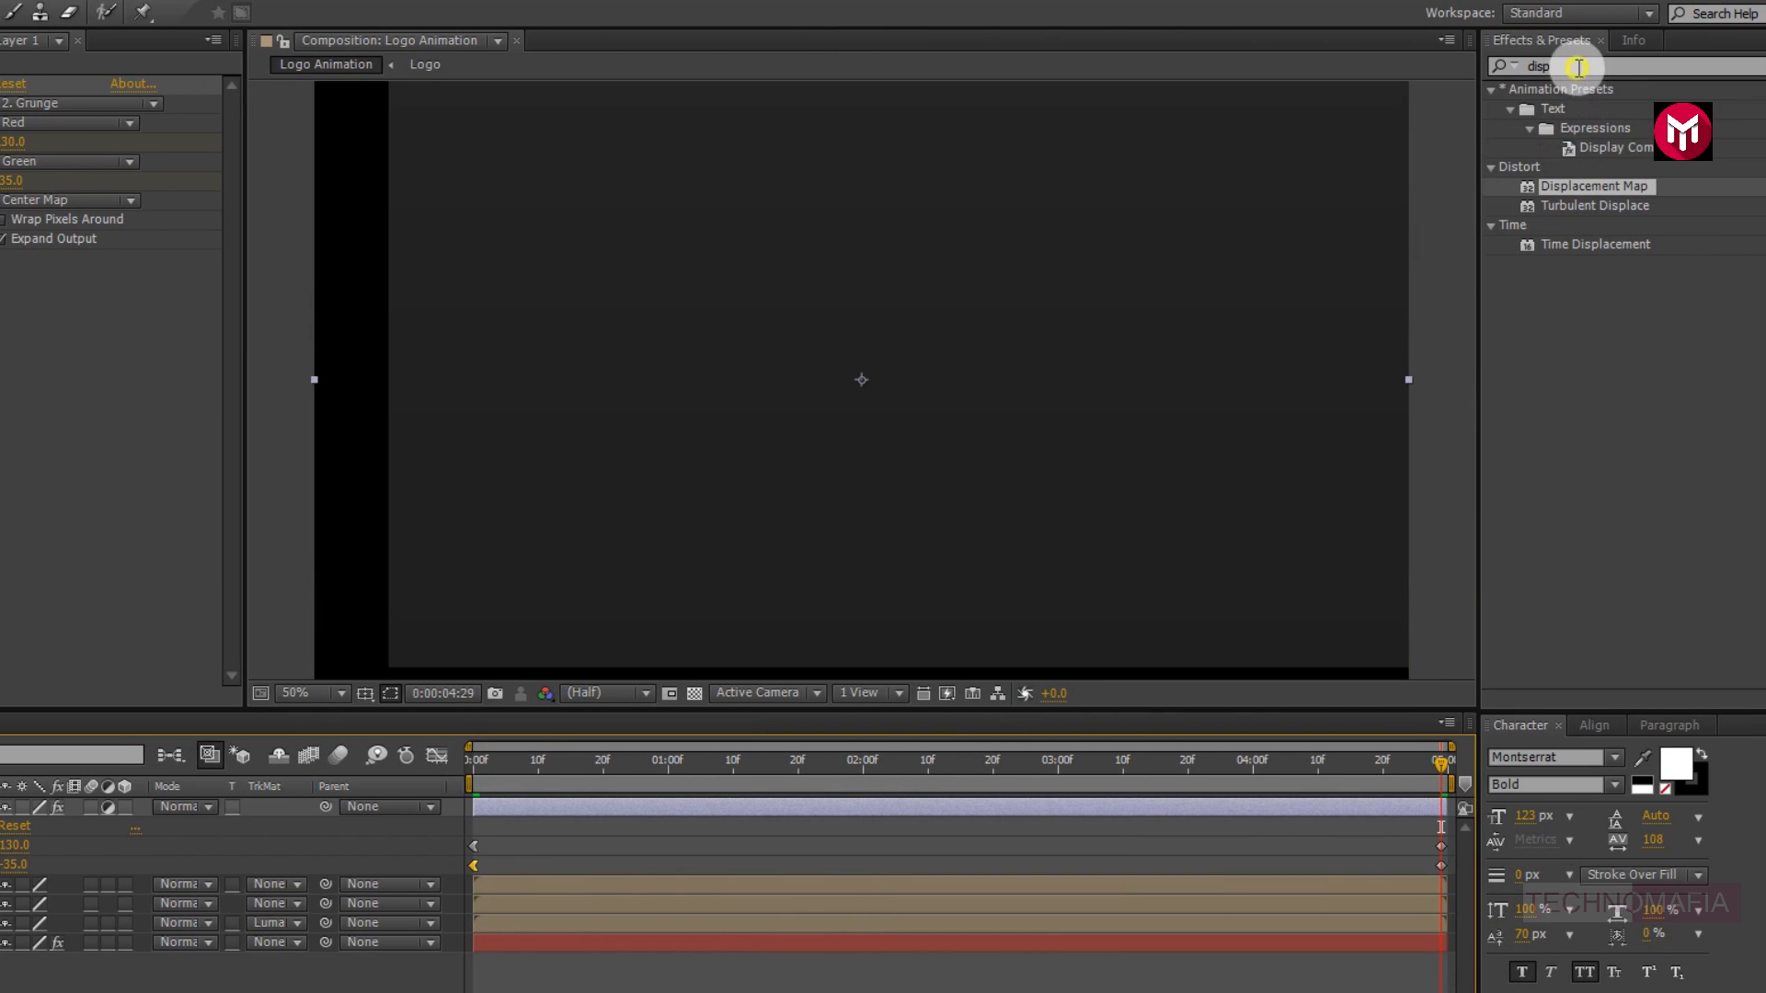
left_click_drag(1578, 68, 1504, 69)
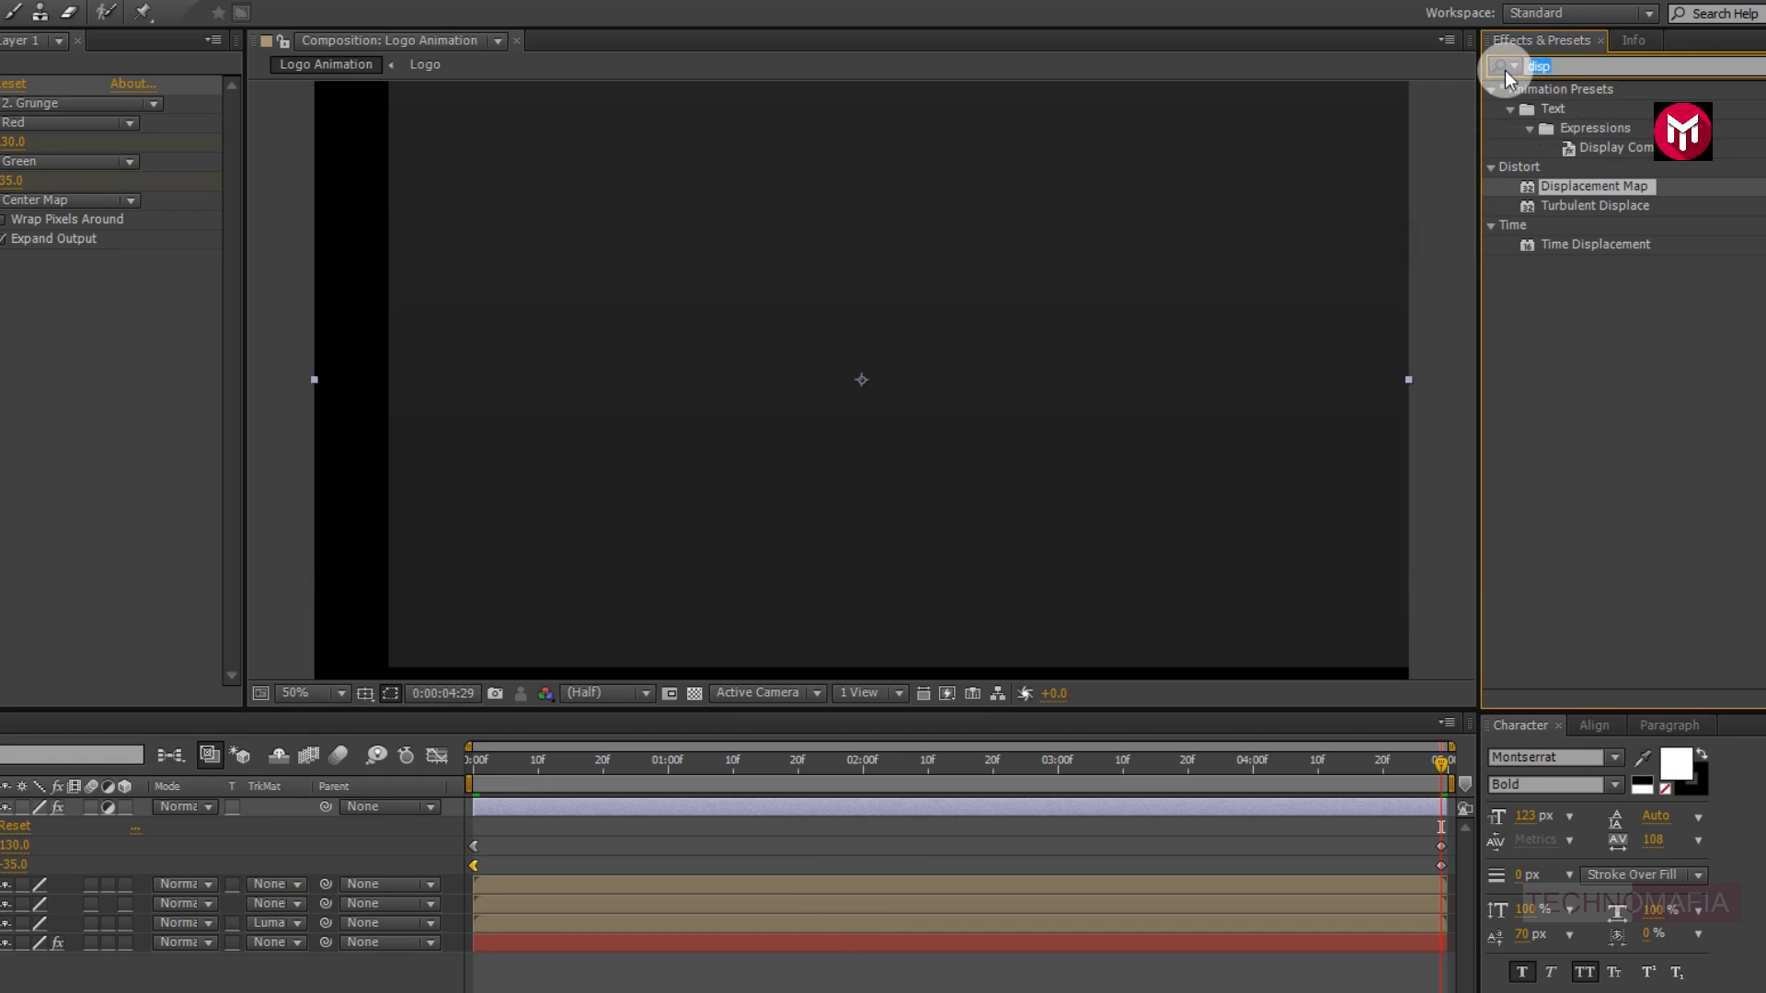
type("compo")
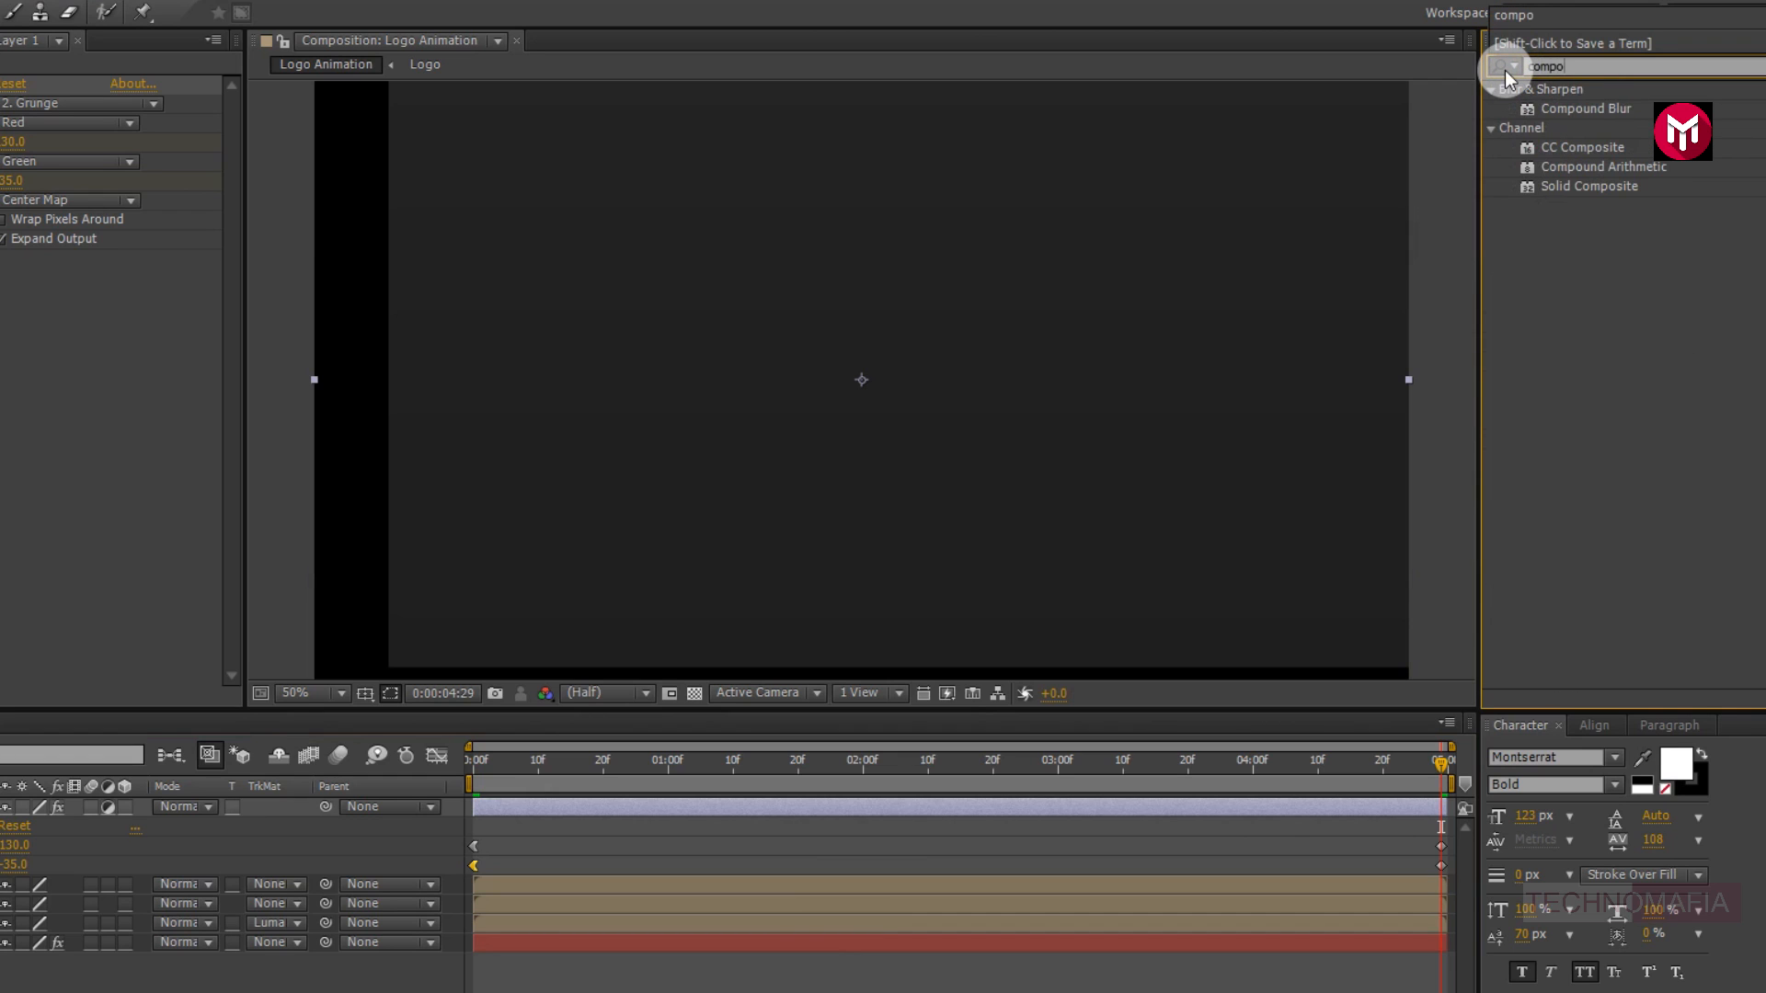
double_click(1565, 110)
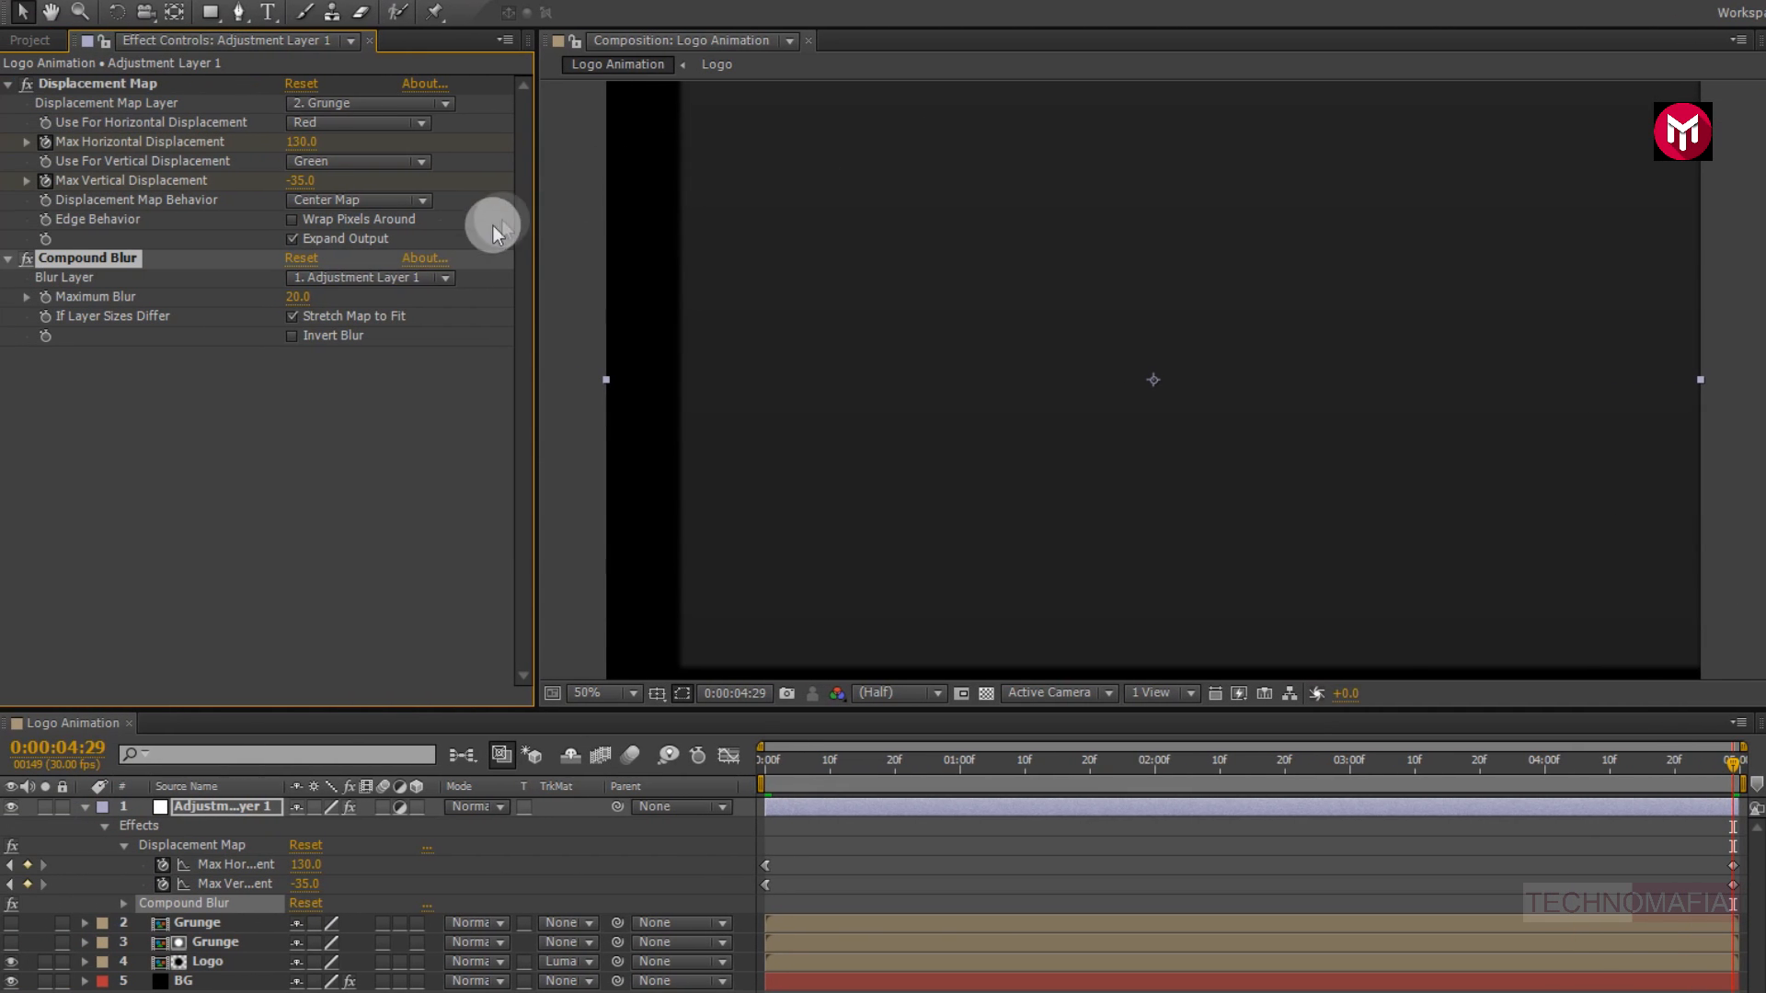
left_click(385, 277)
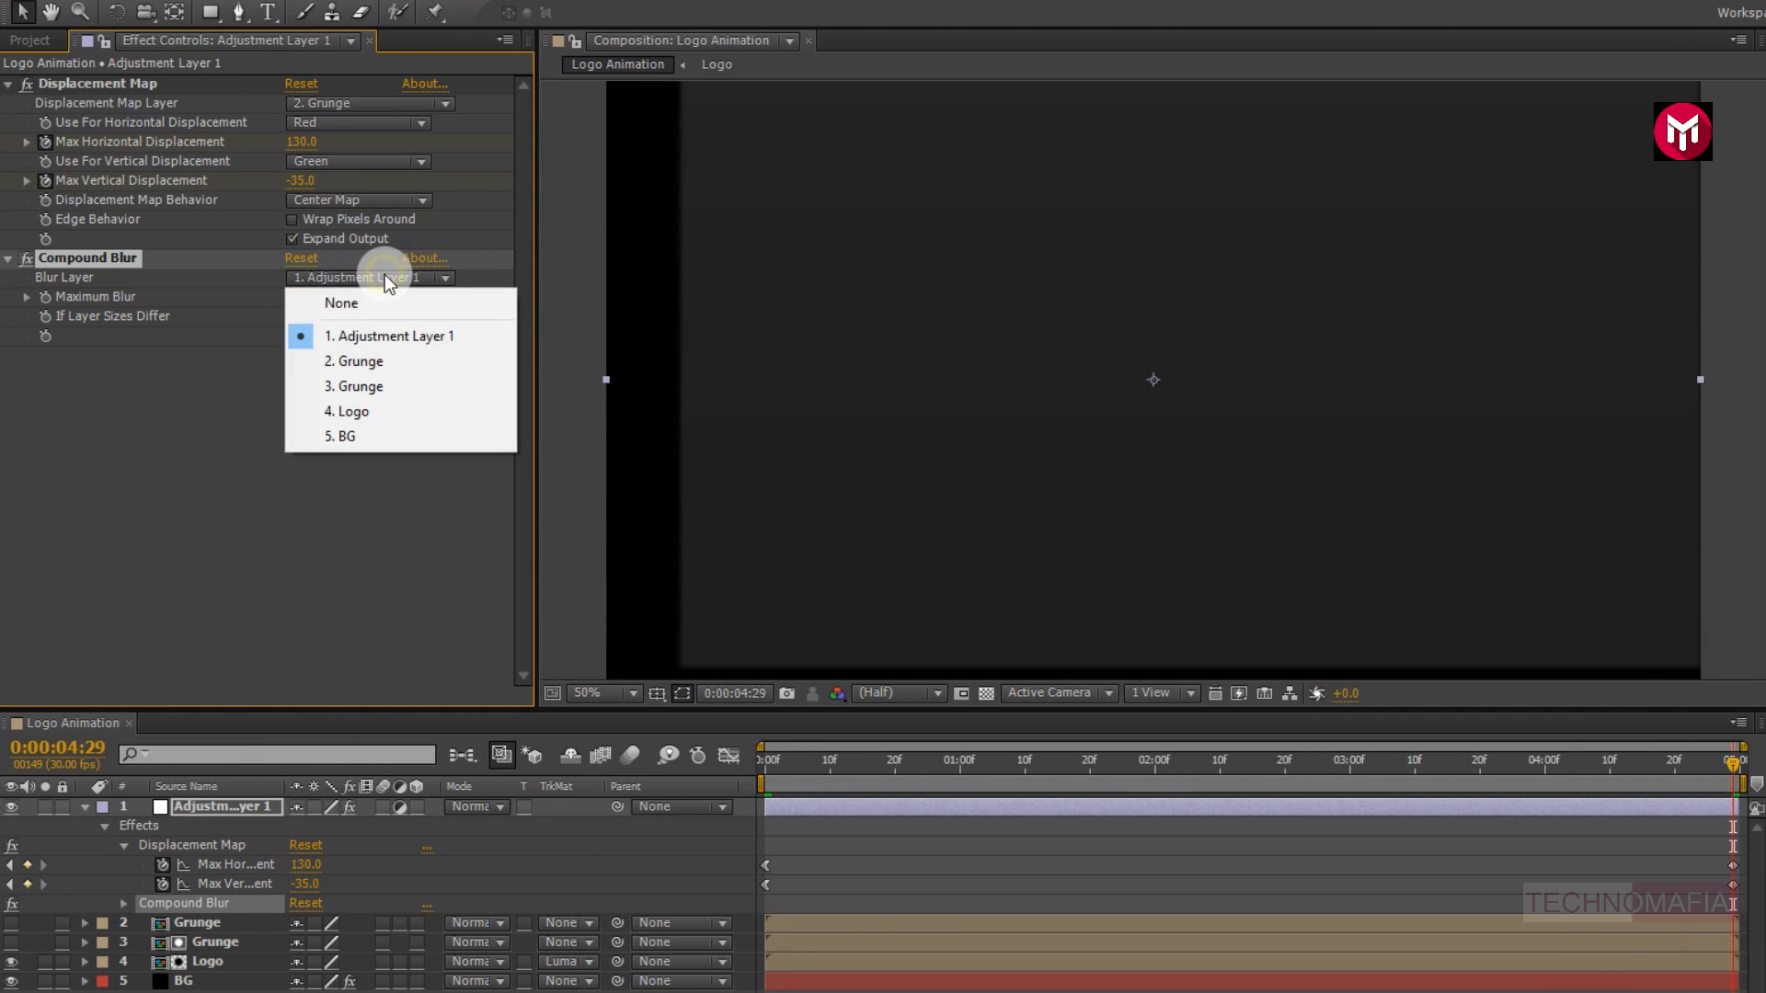
left_click(373, 360)
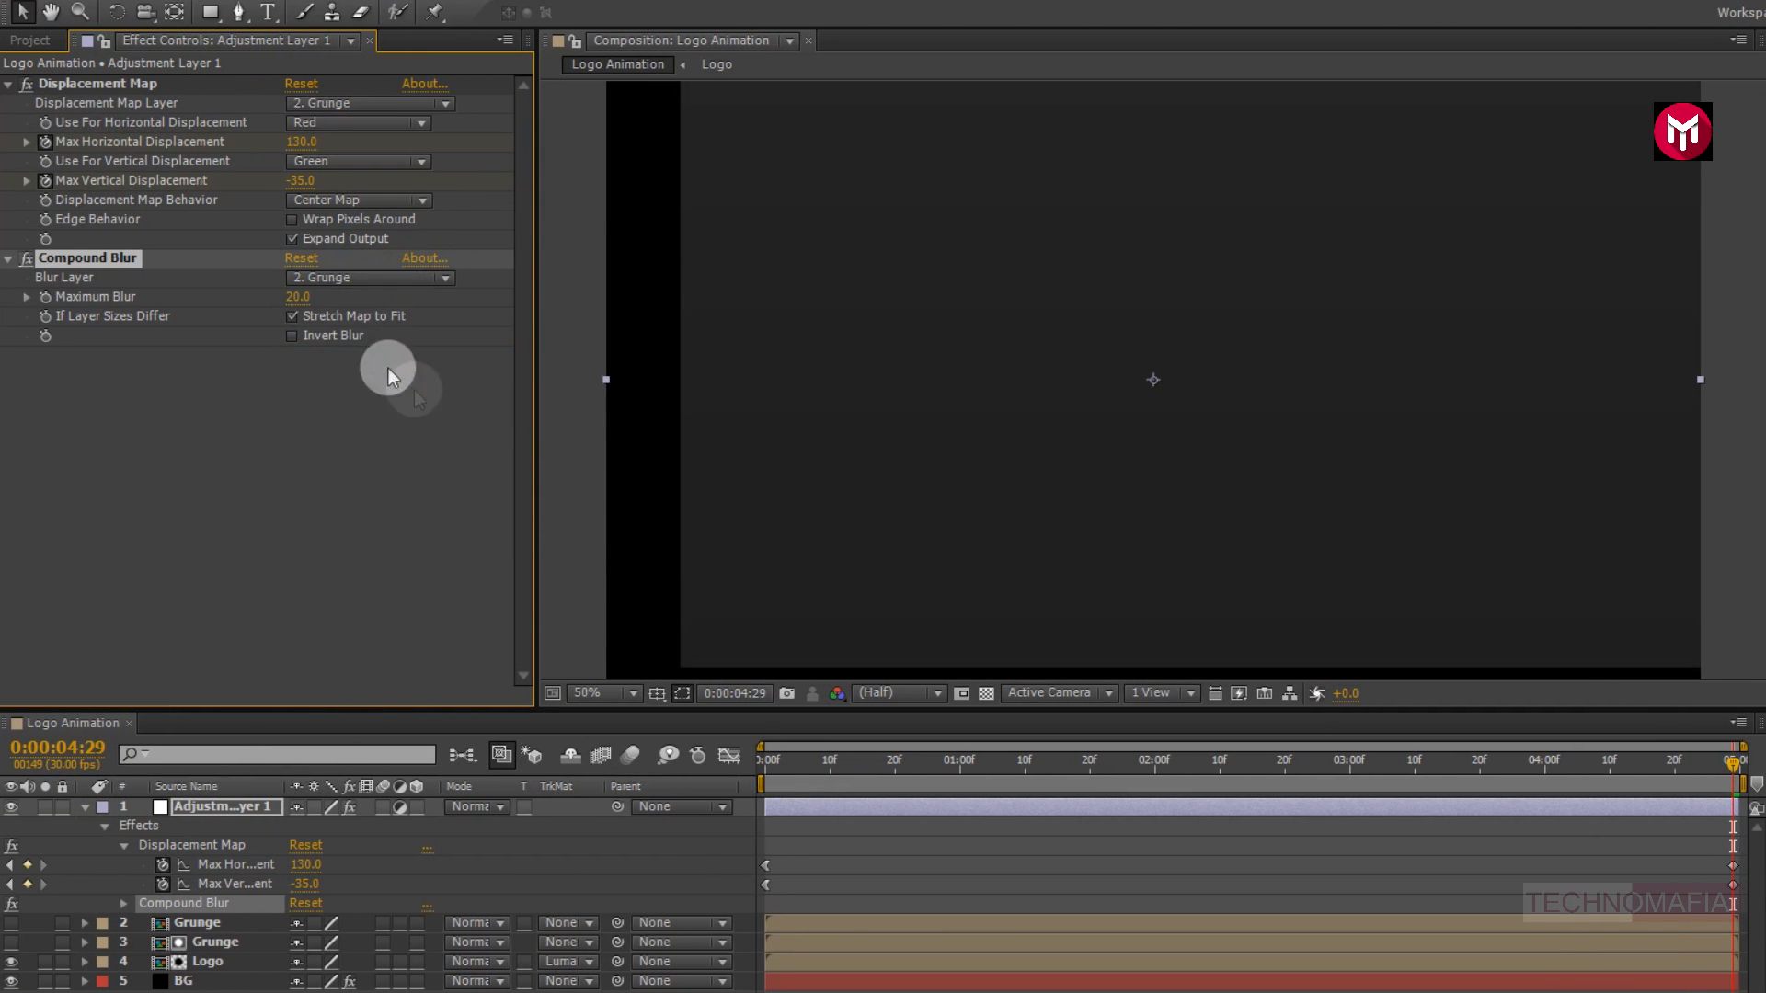
Keyframe Compound Blur's Maximum Blur at 0 at the 2-second mark
left_click(1161, 763)
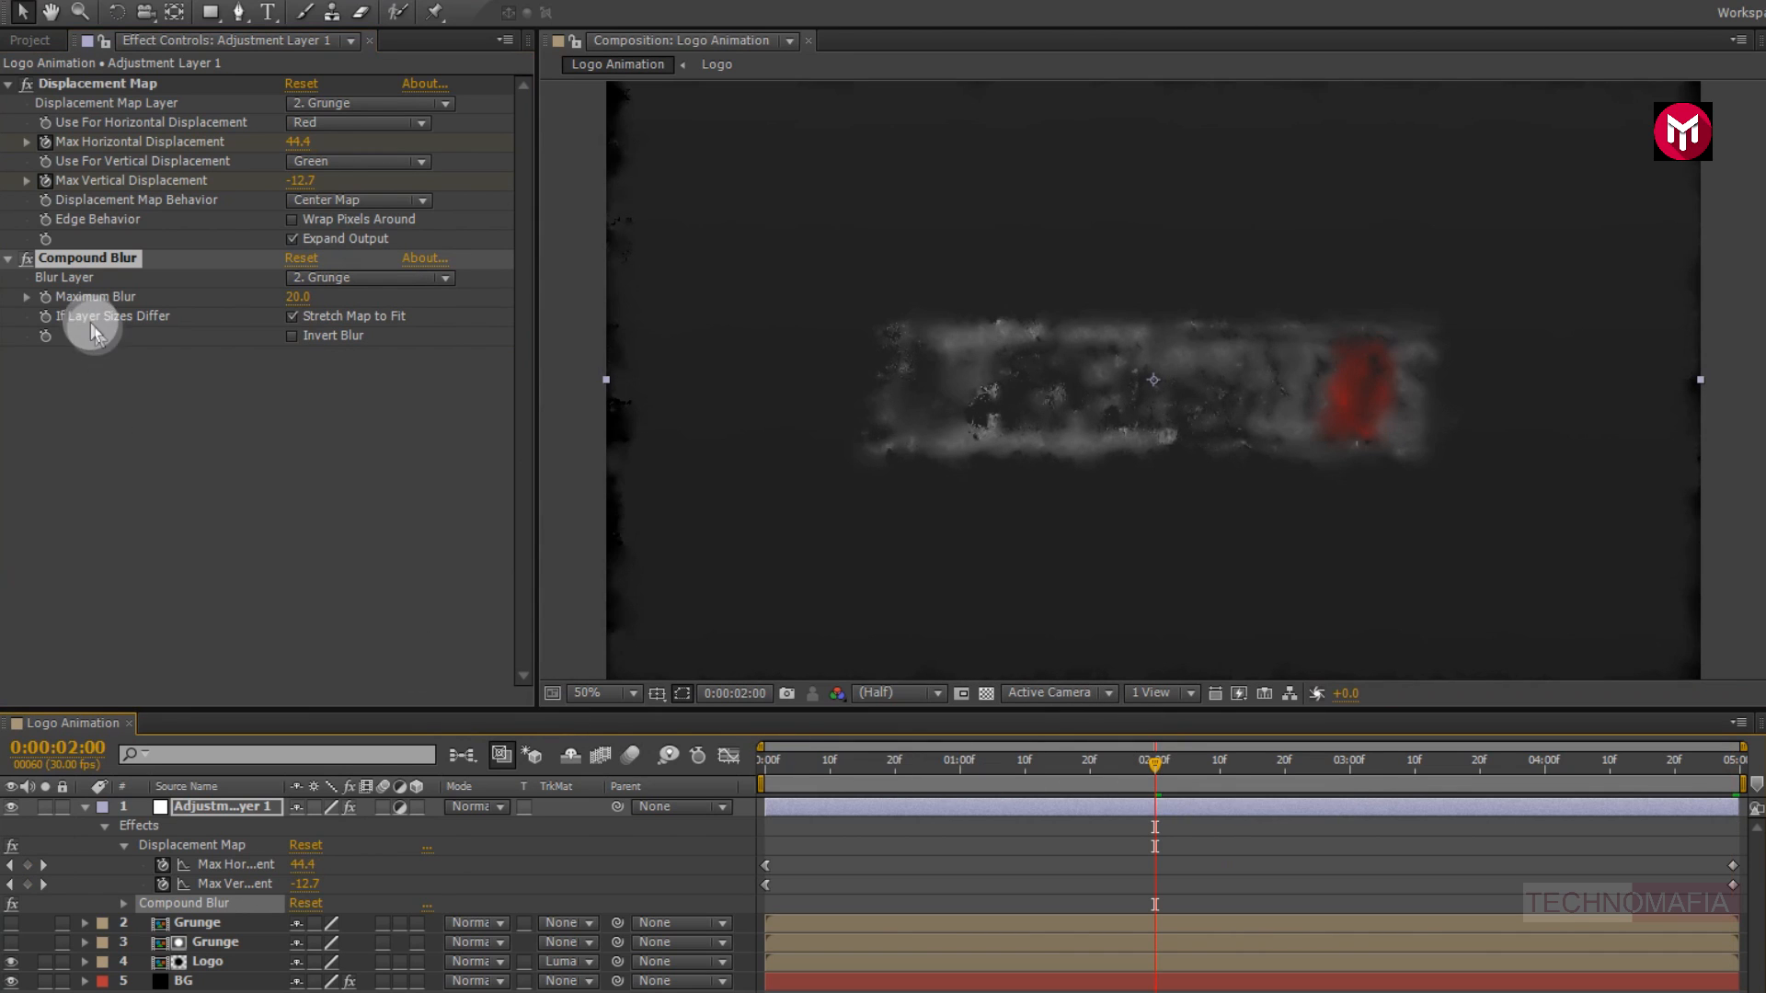
left_click(51, 299)
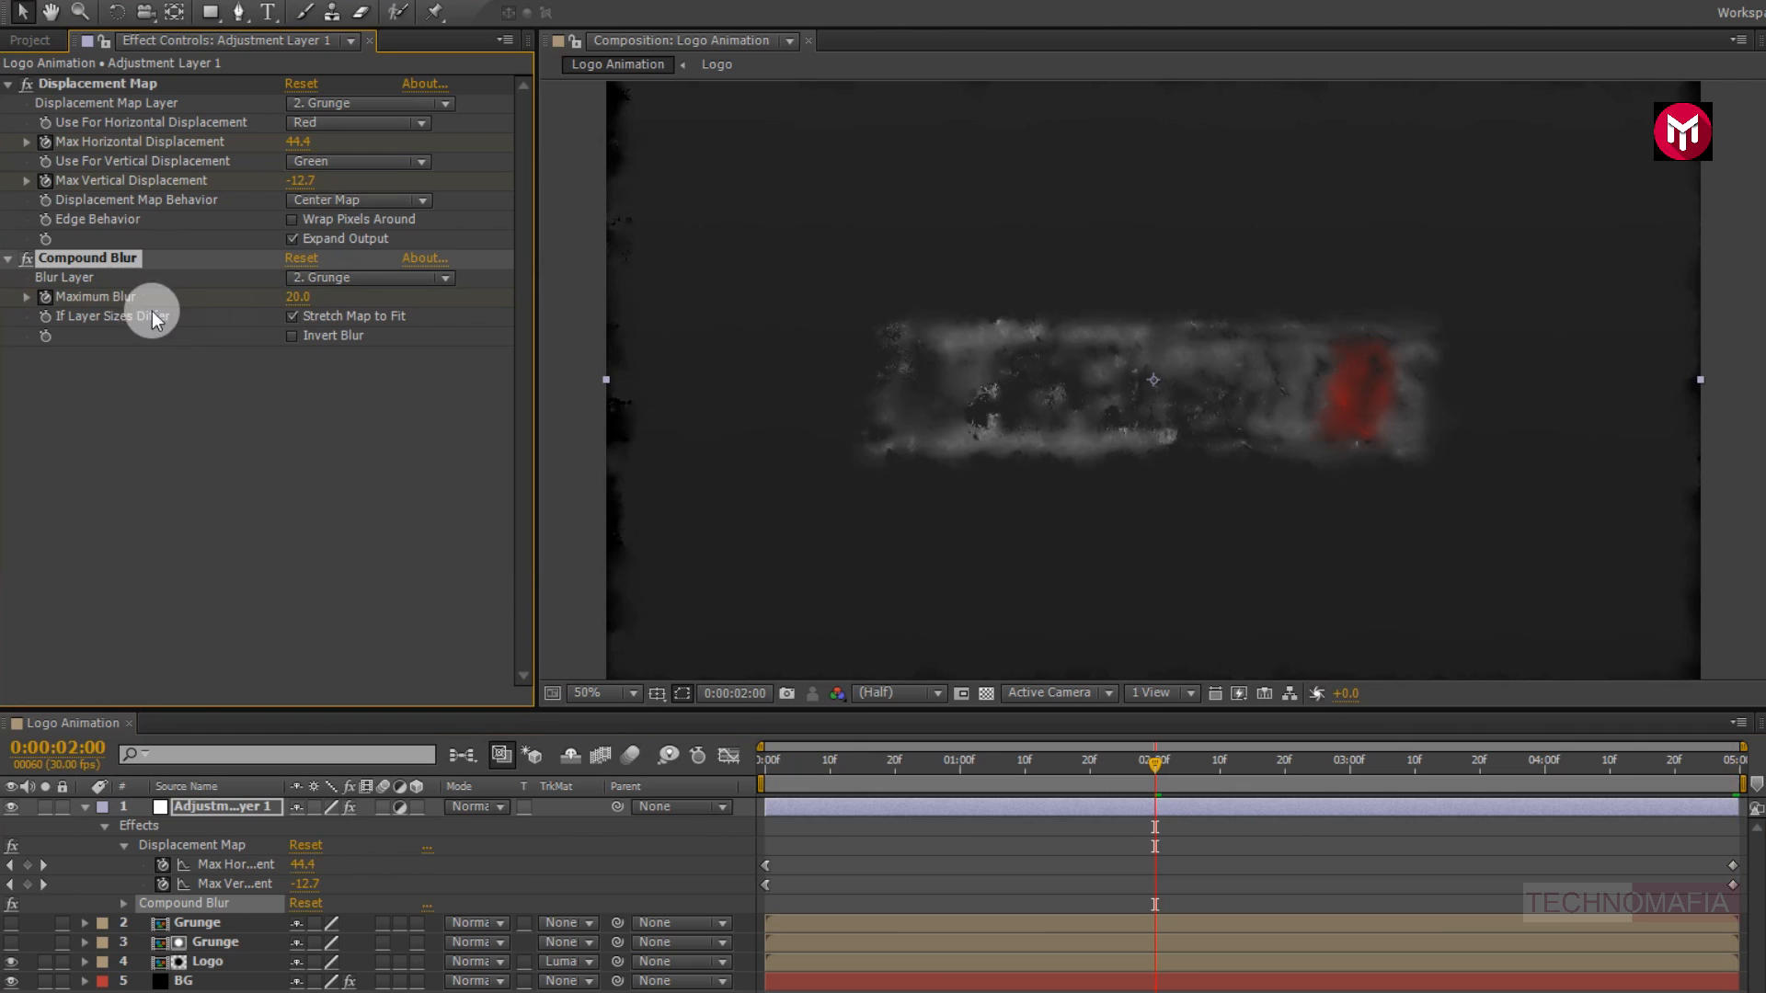
left_click(297, 297)
left_click(259, 313)
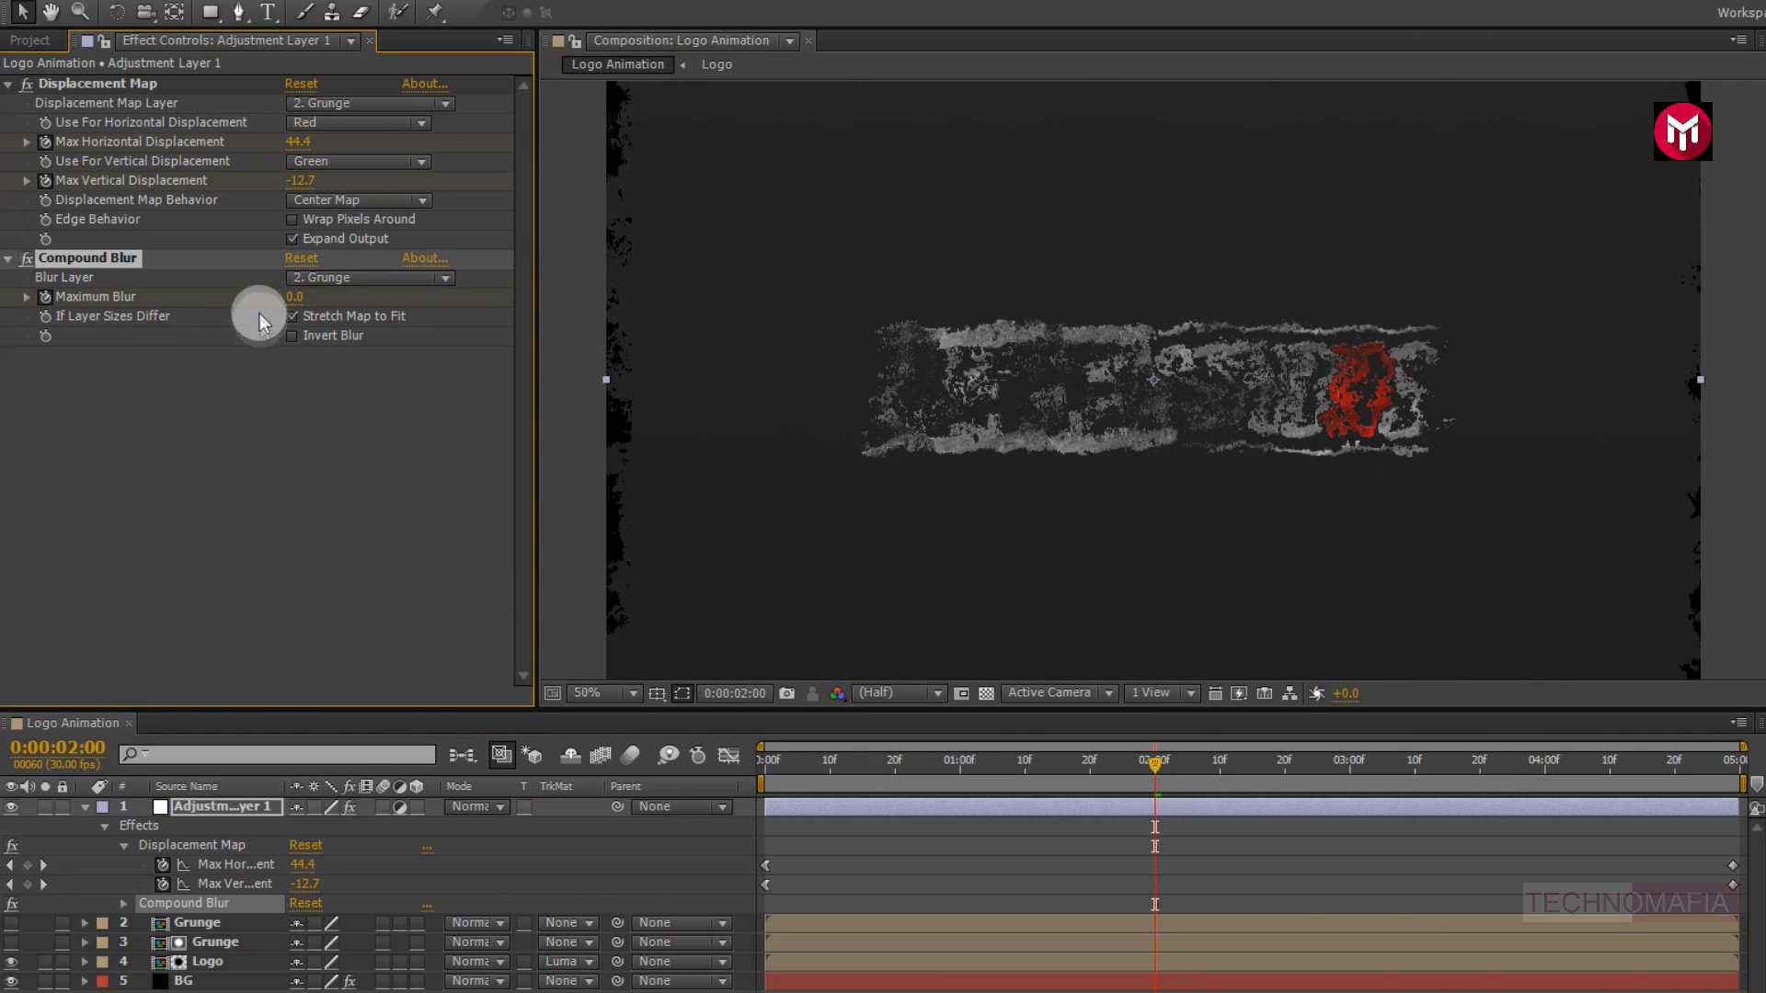
Keyframe Maximum Blur at 3 on the last frame and collapse the adjustment layer's properties
left_click(1736, 765)
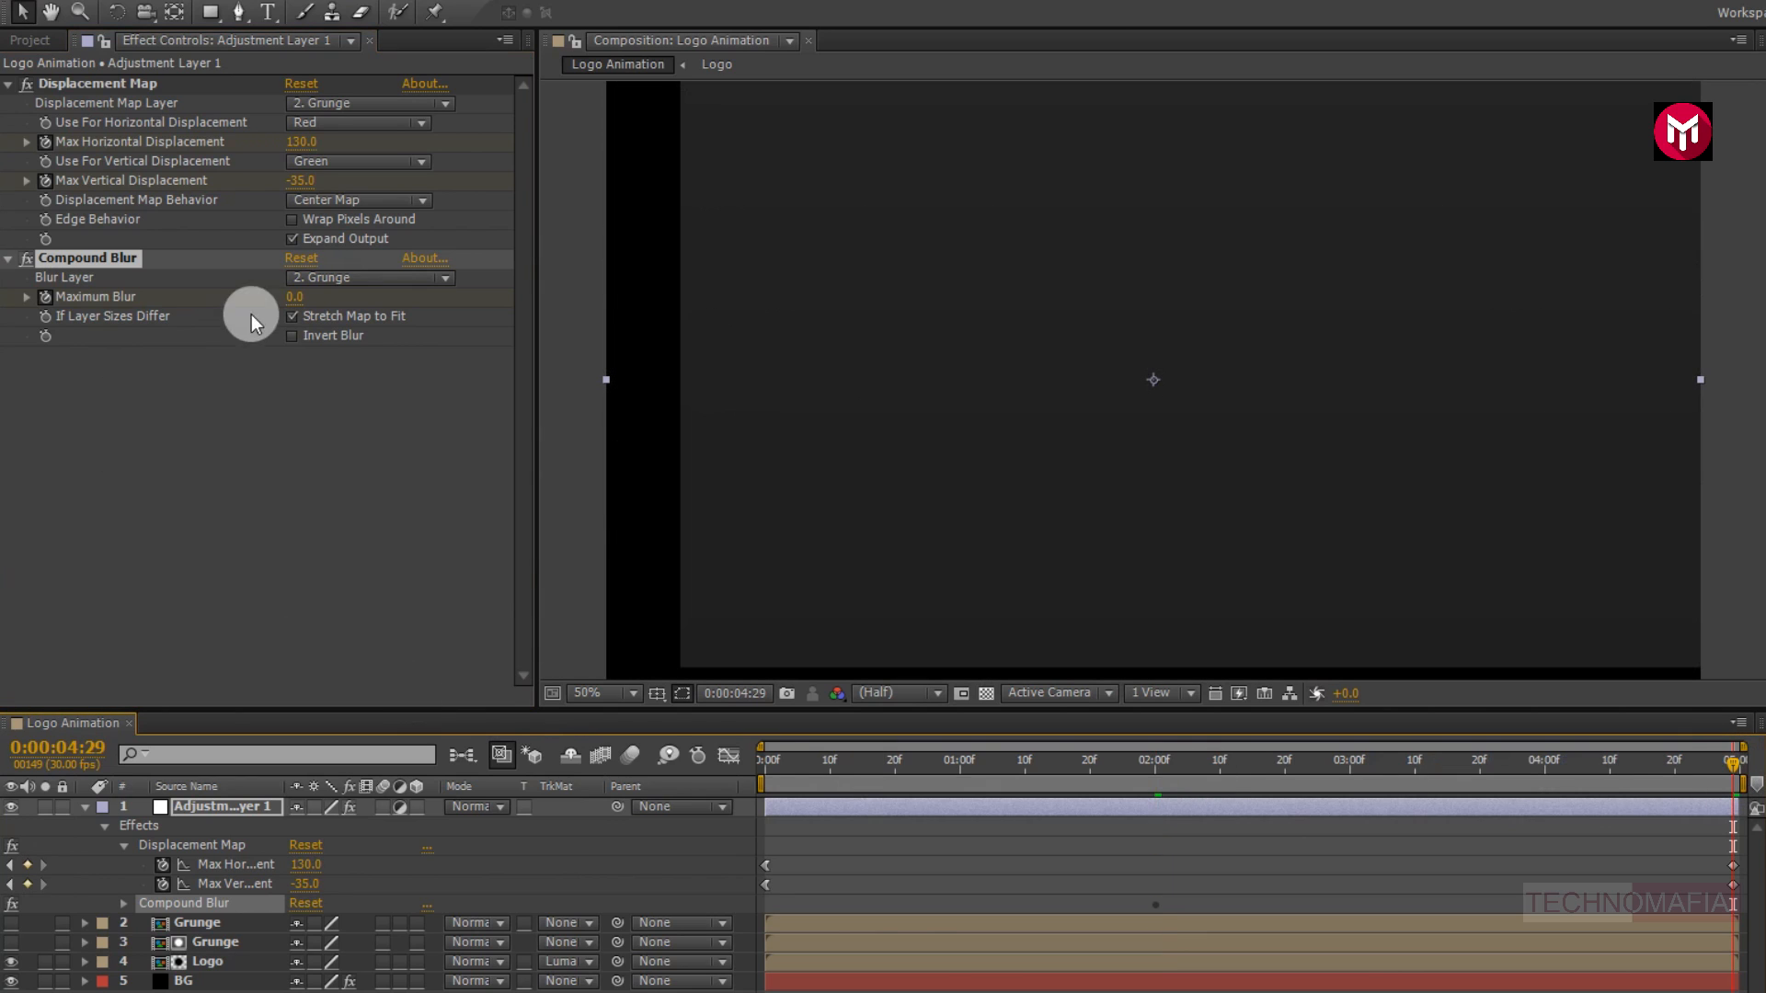
left_click(295, 297)
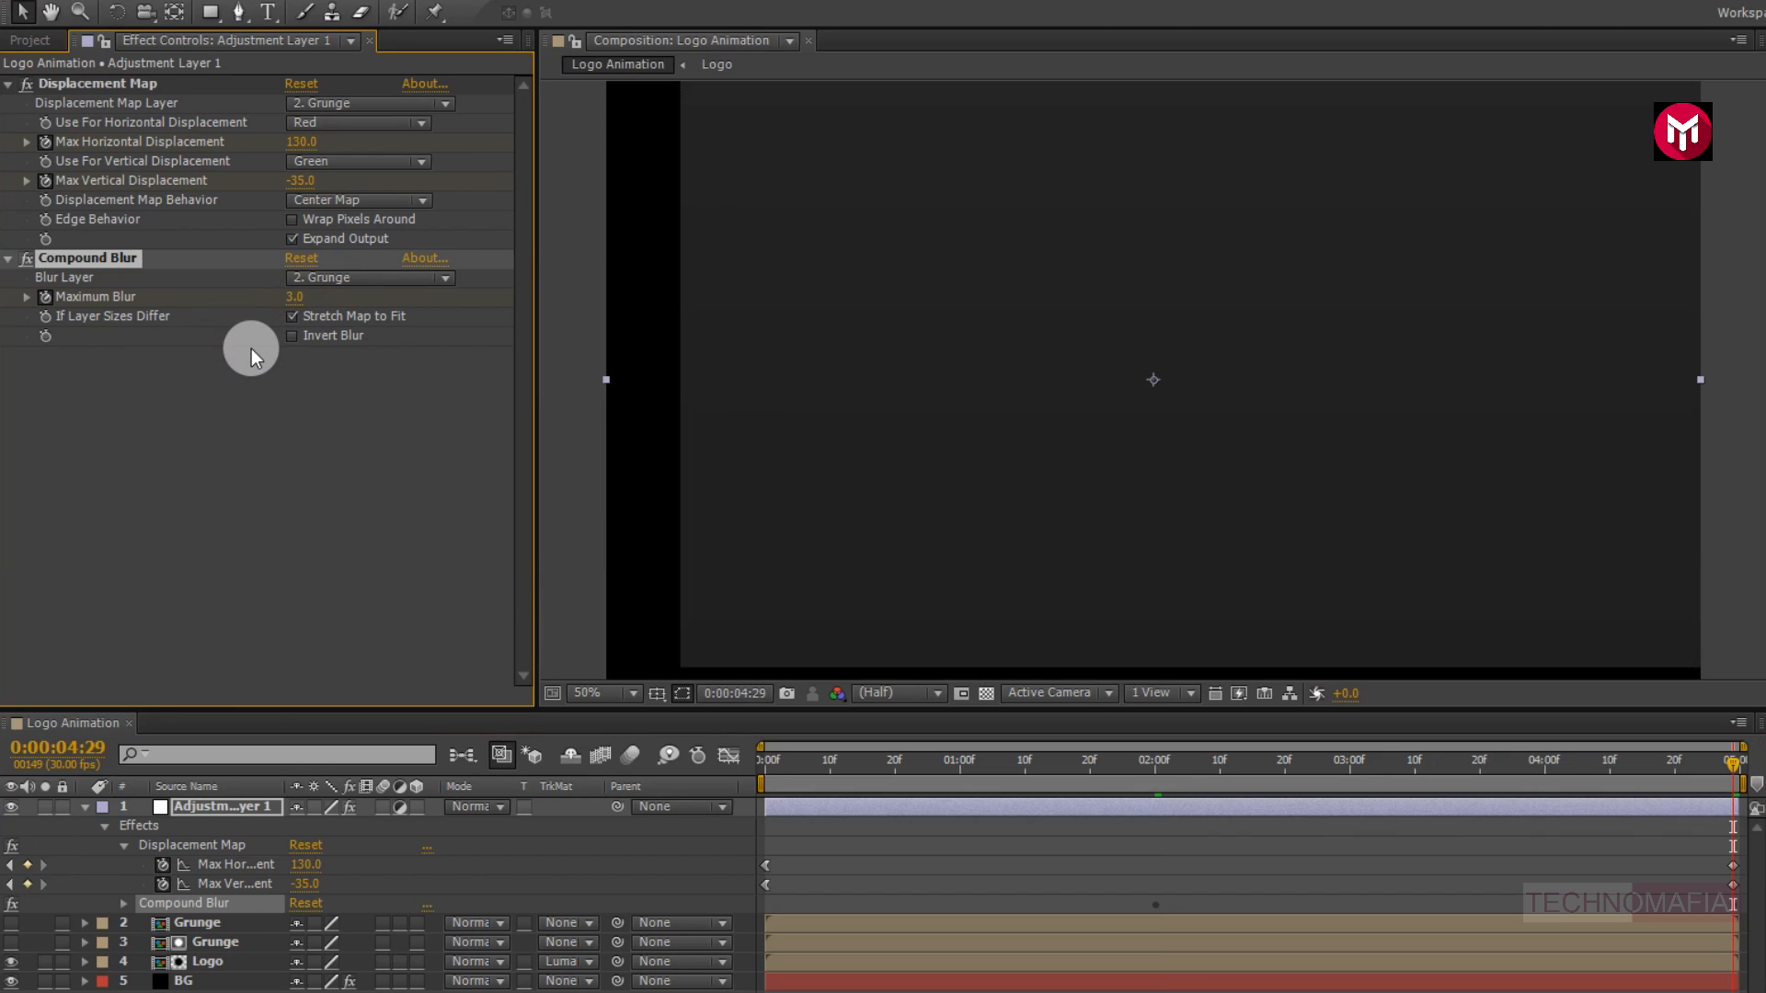
left_click(85, 807)
left_click(193, 811)
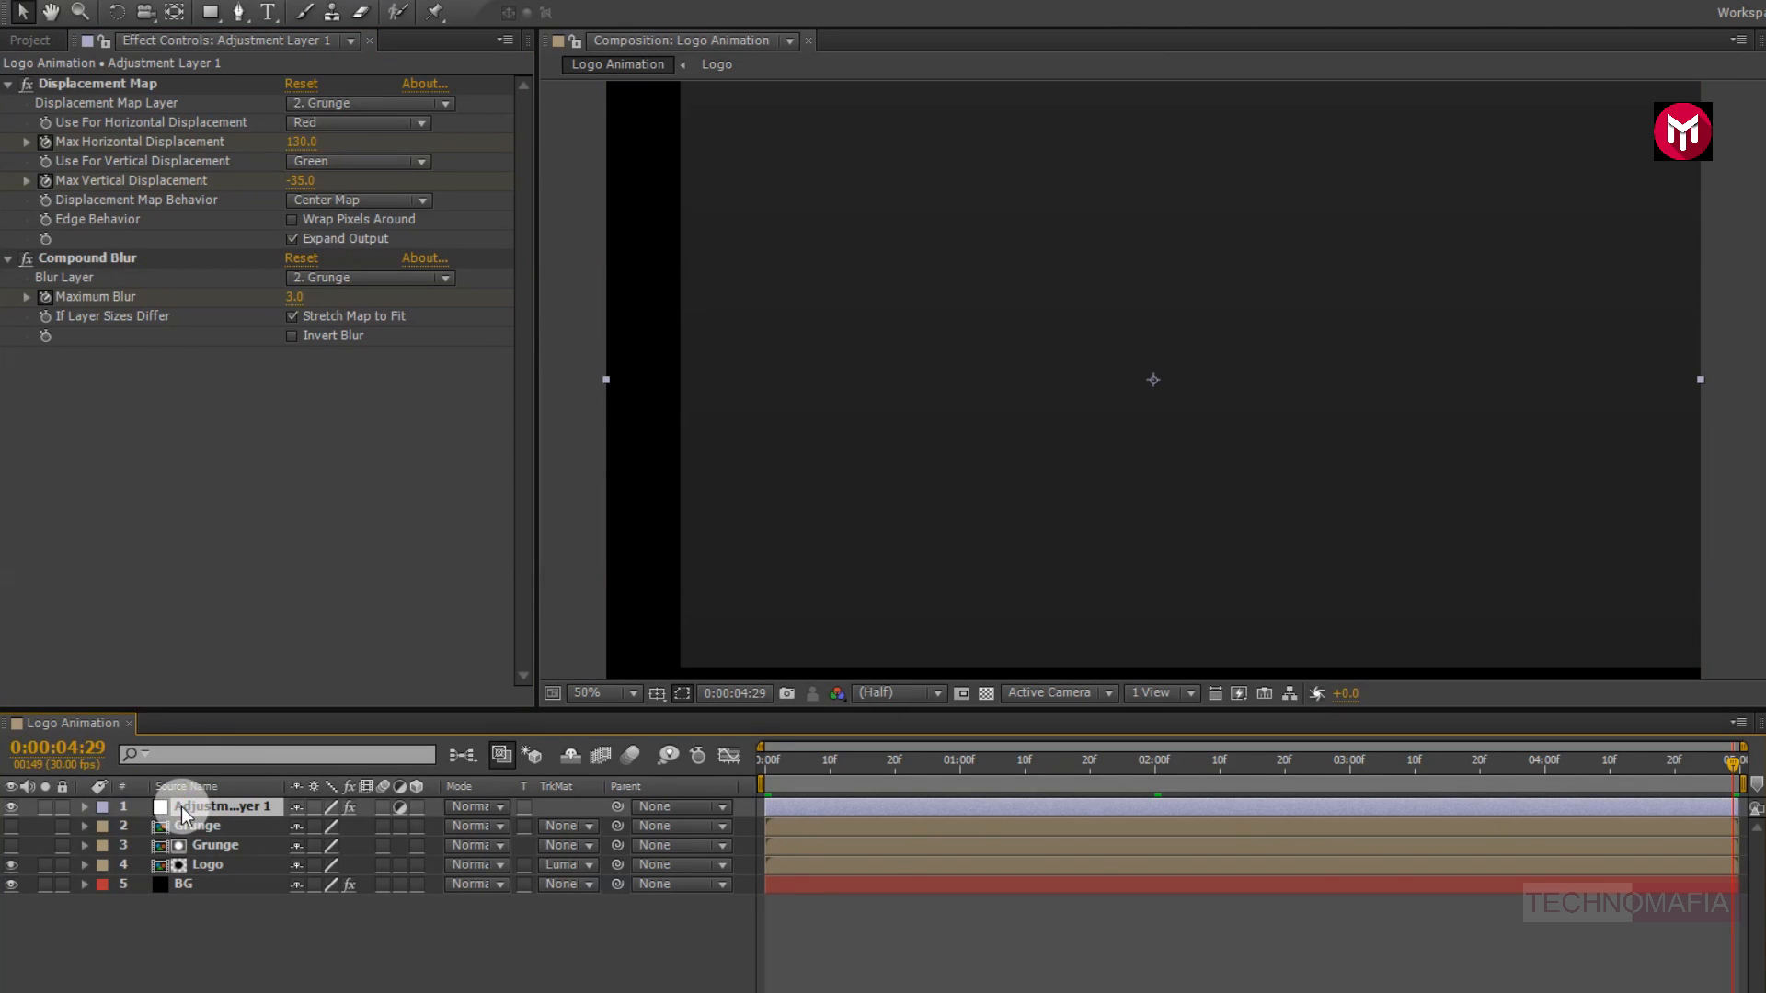
Return to the first frame and pre-compose the adjustment layer, both Grunge layers and the Logo layer as Final
left_click(766, 764)
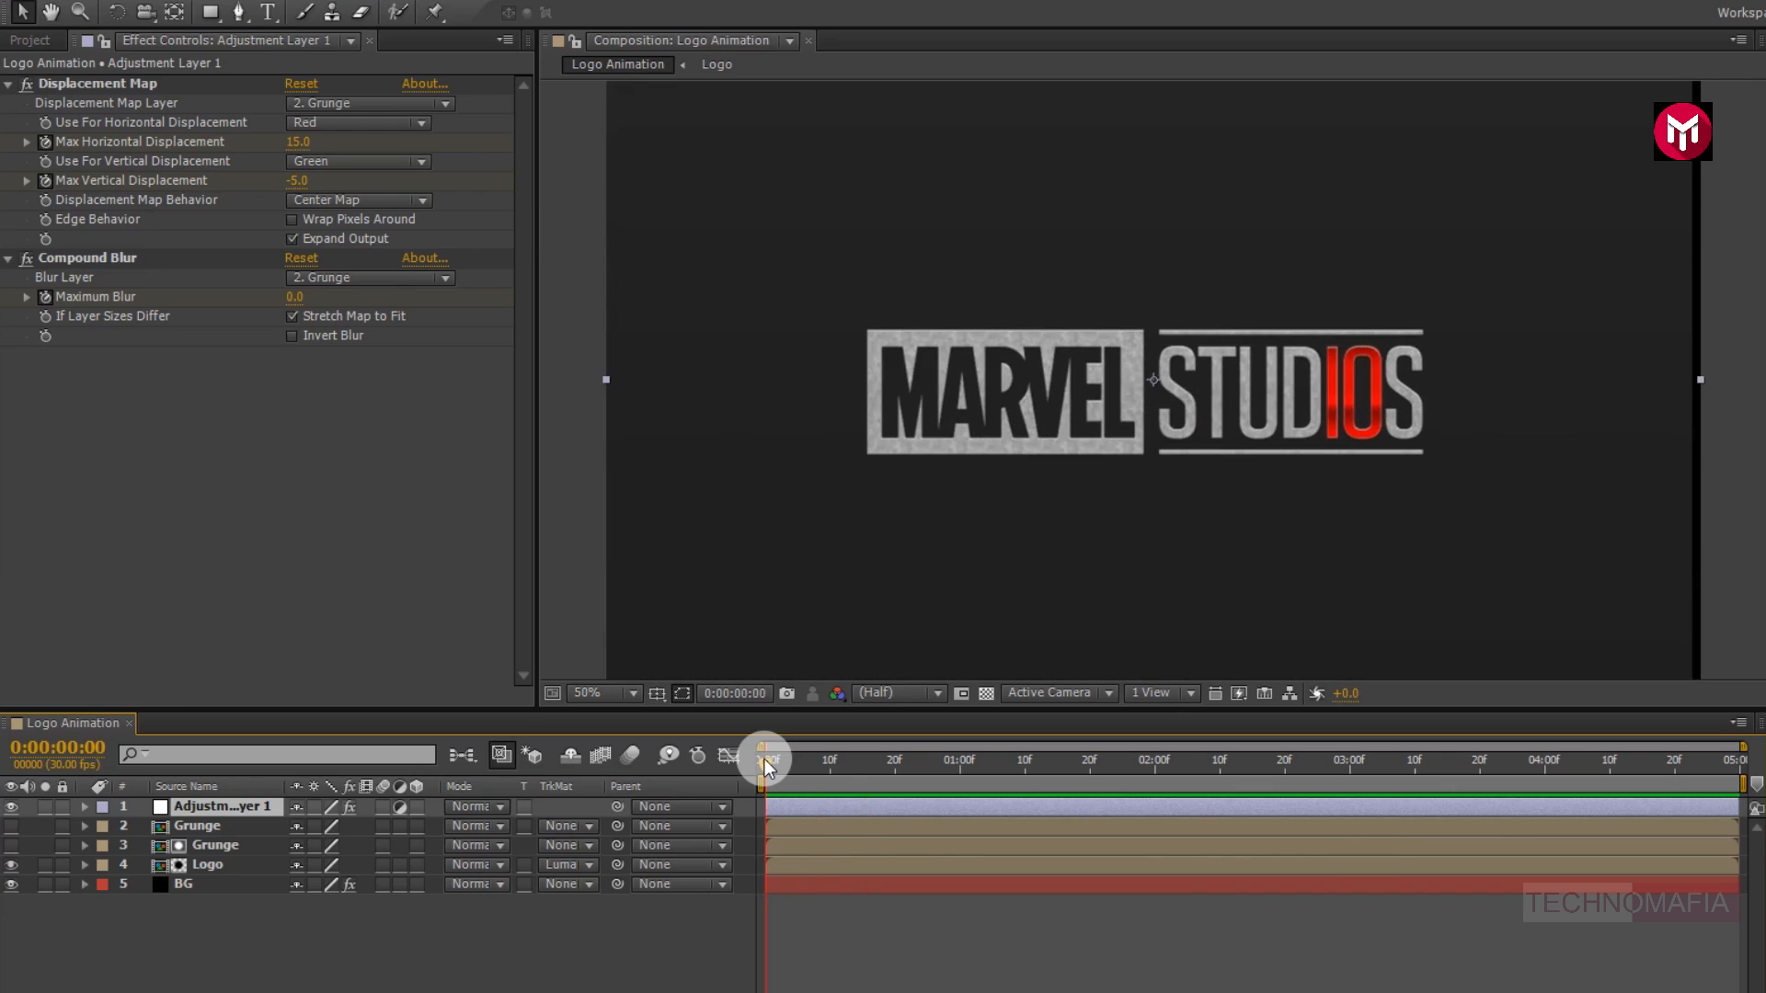
left_click(201, 825, "ctrl")
left_click(202, 845, "ctrl")
left_click(201, 865, "ctrl")
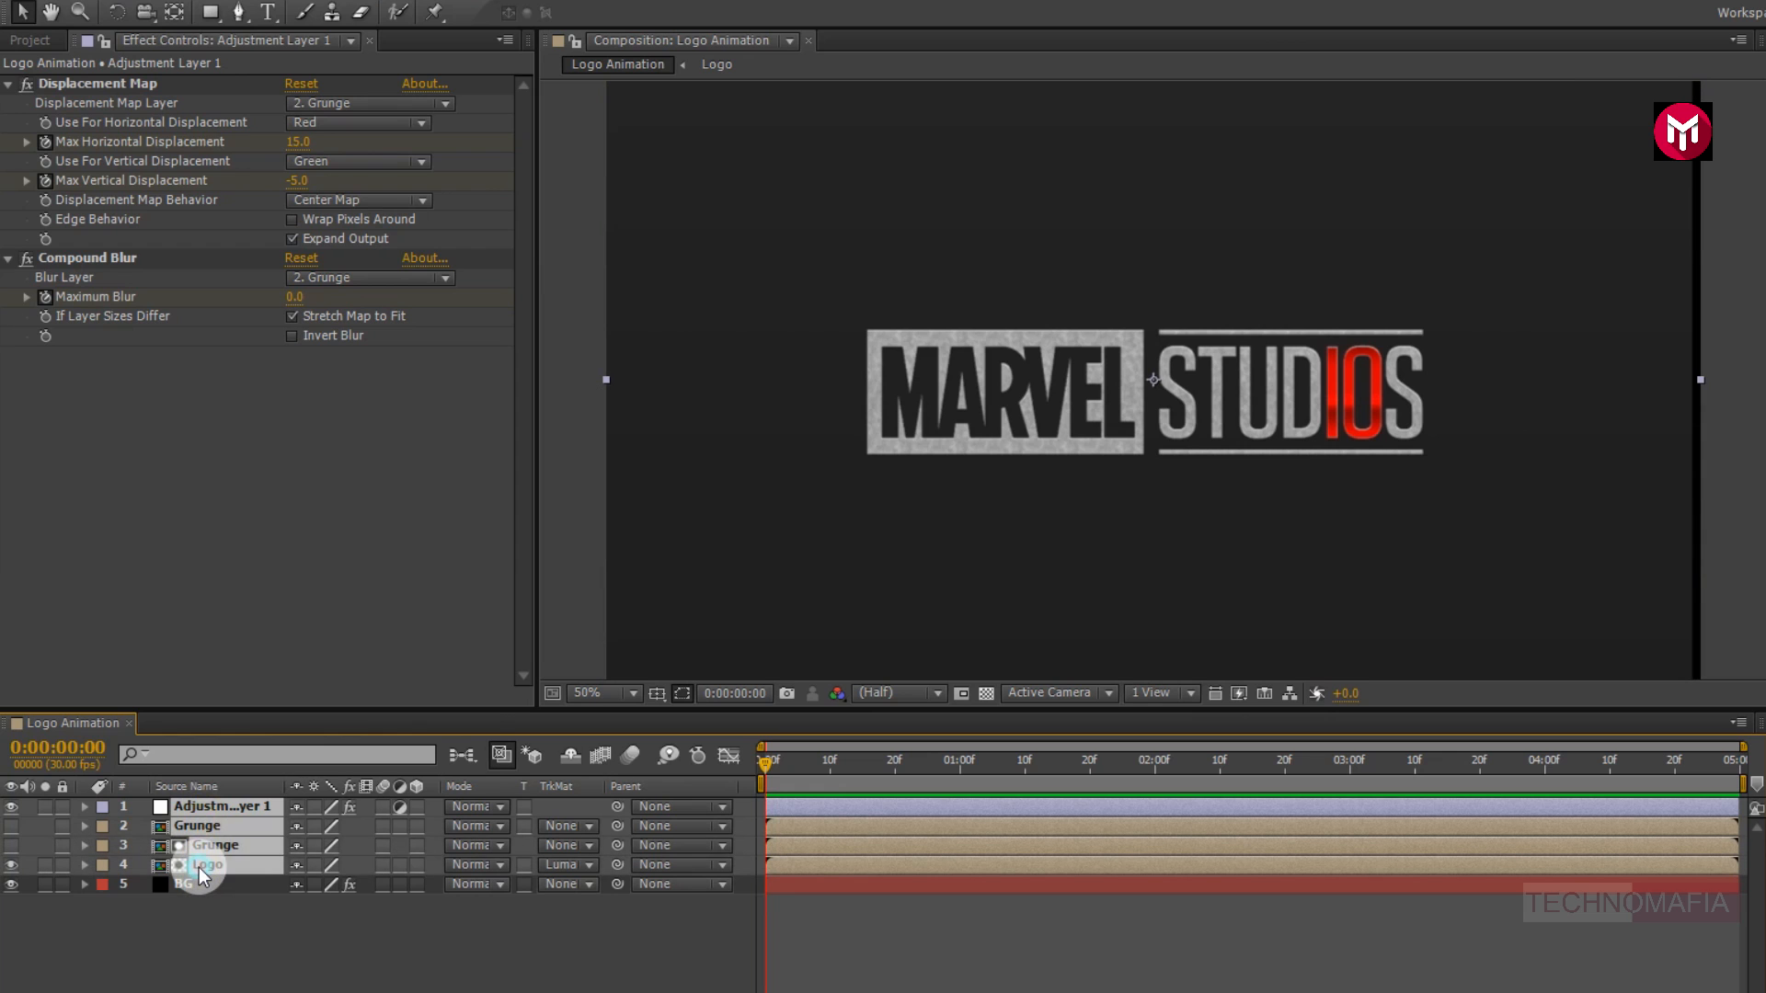
right_click(201, 874)
left_click(244, 682)
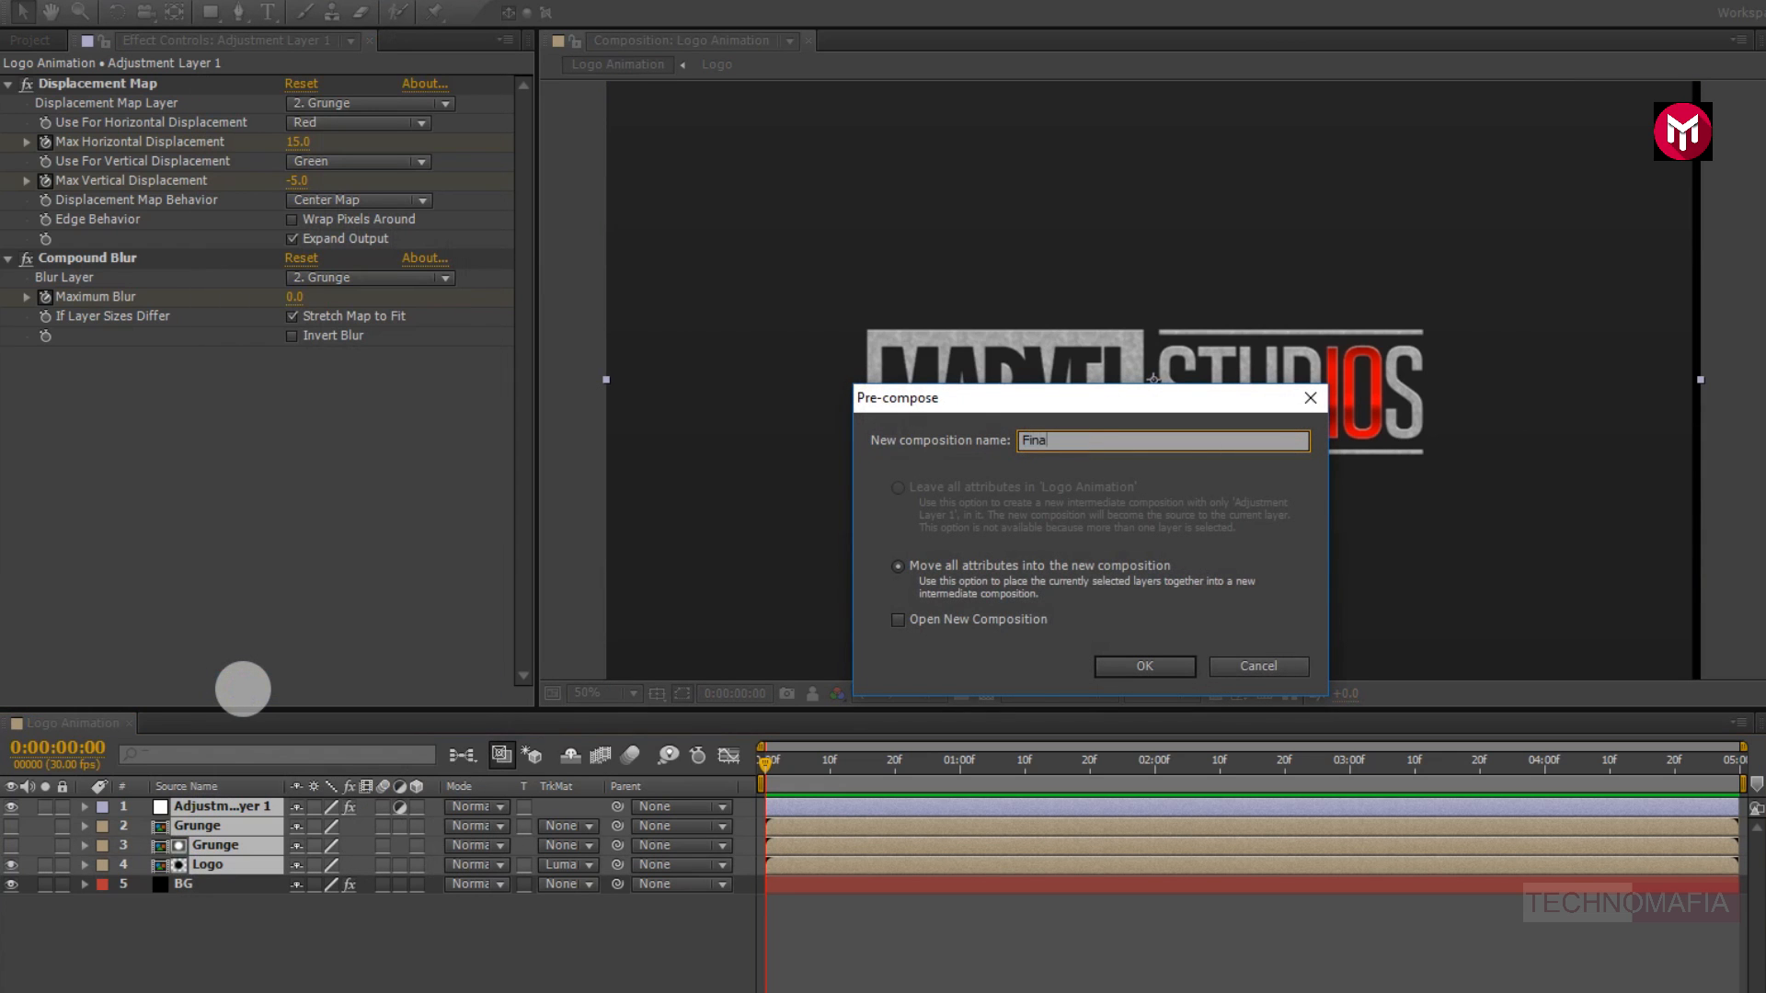
left_click(1119, 665)
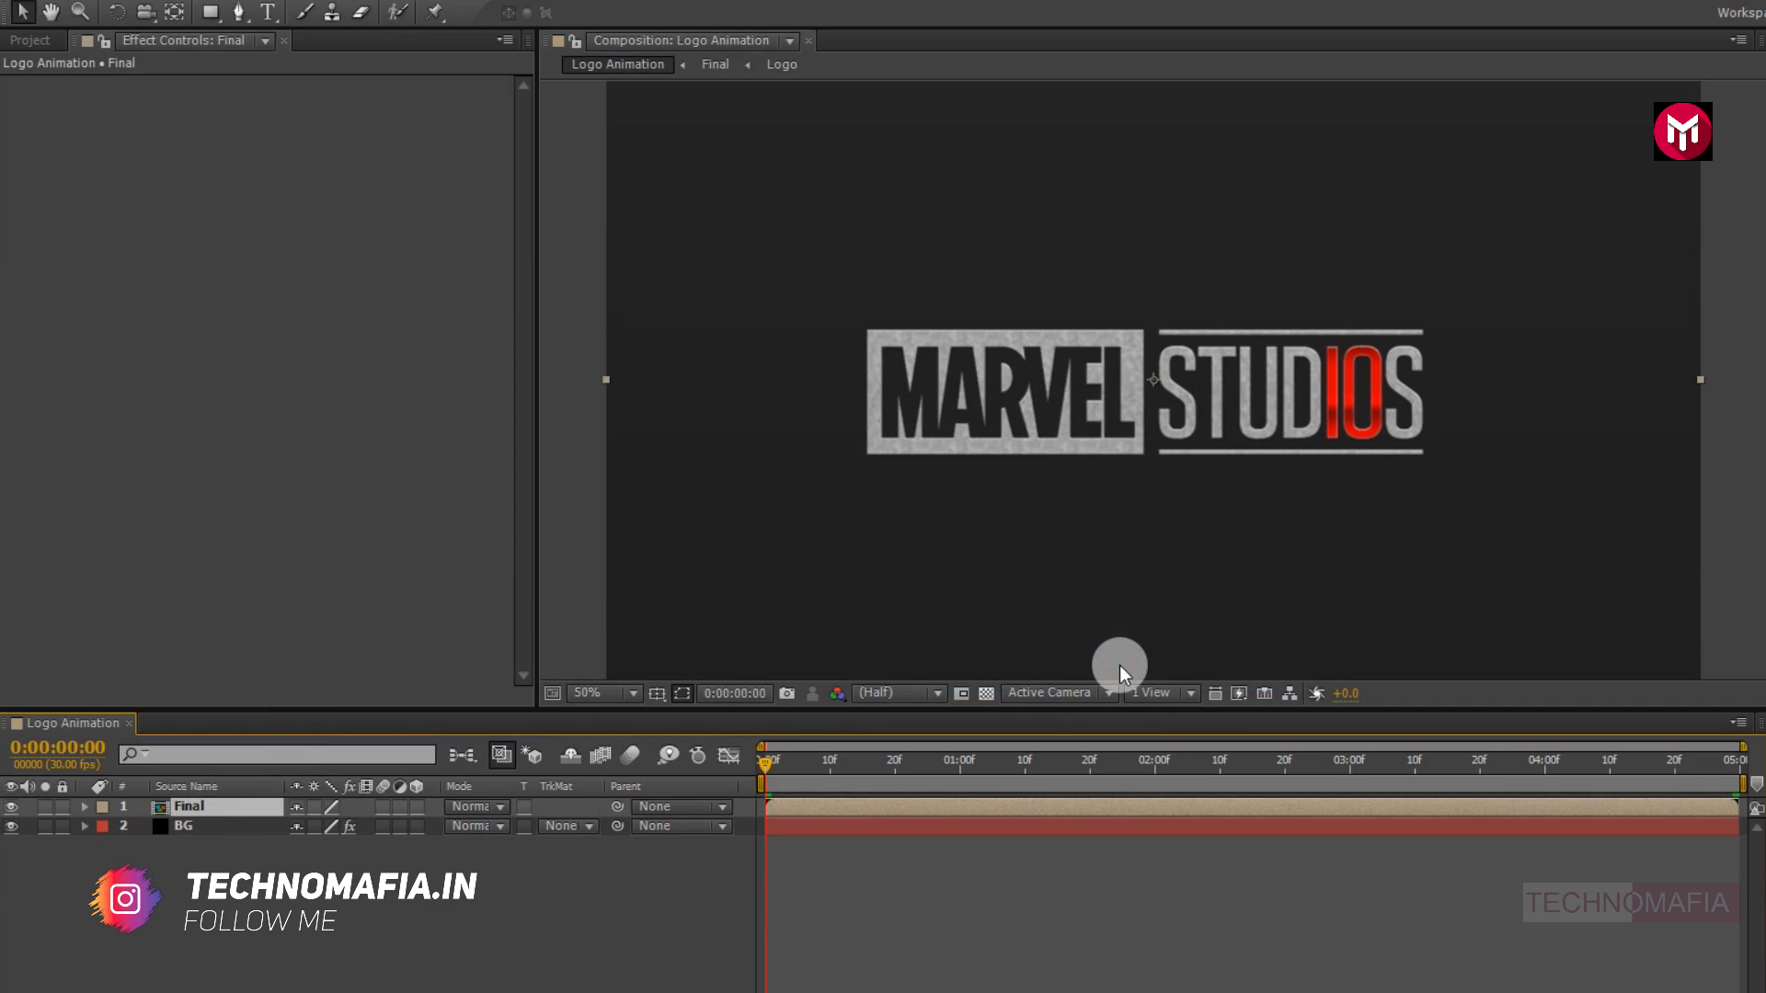
Create a black 1920 × 1080 px solid named Frame above the Final layer
right_click(276, 876)
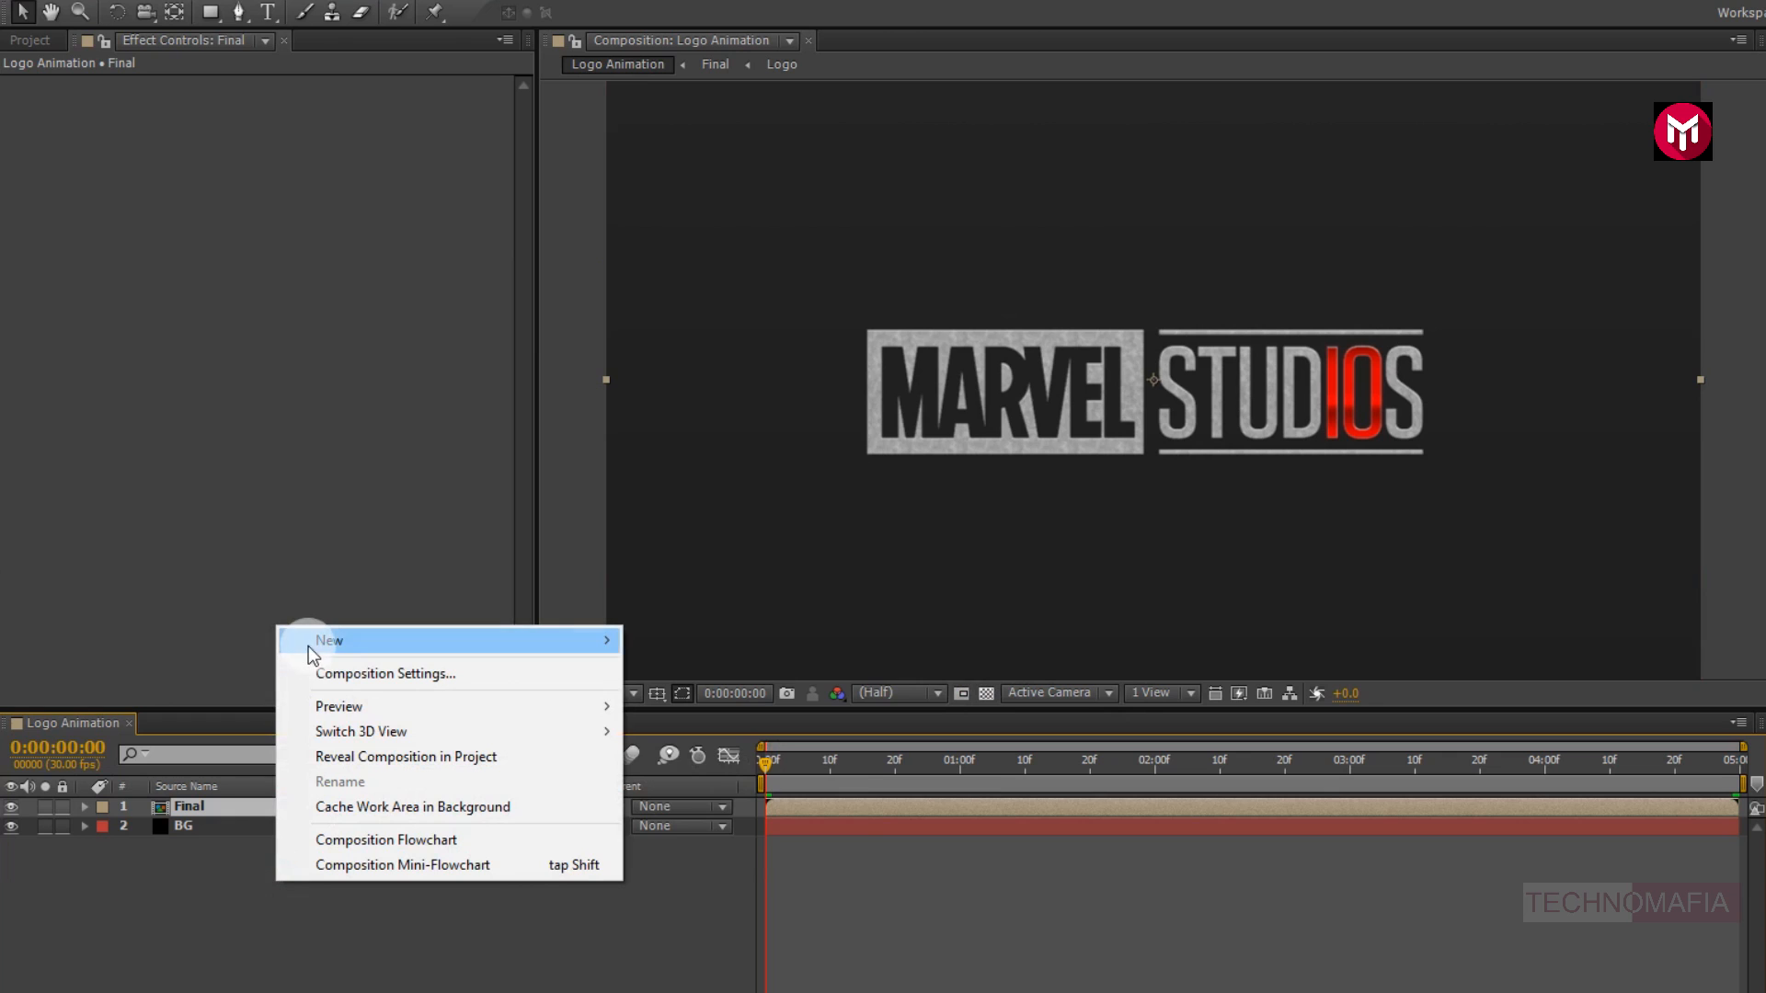
mouse_move(312, 641)
left_click(682, 695)
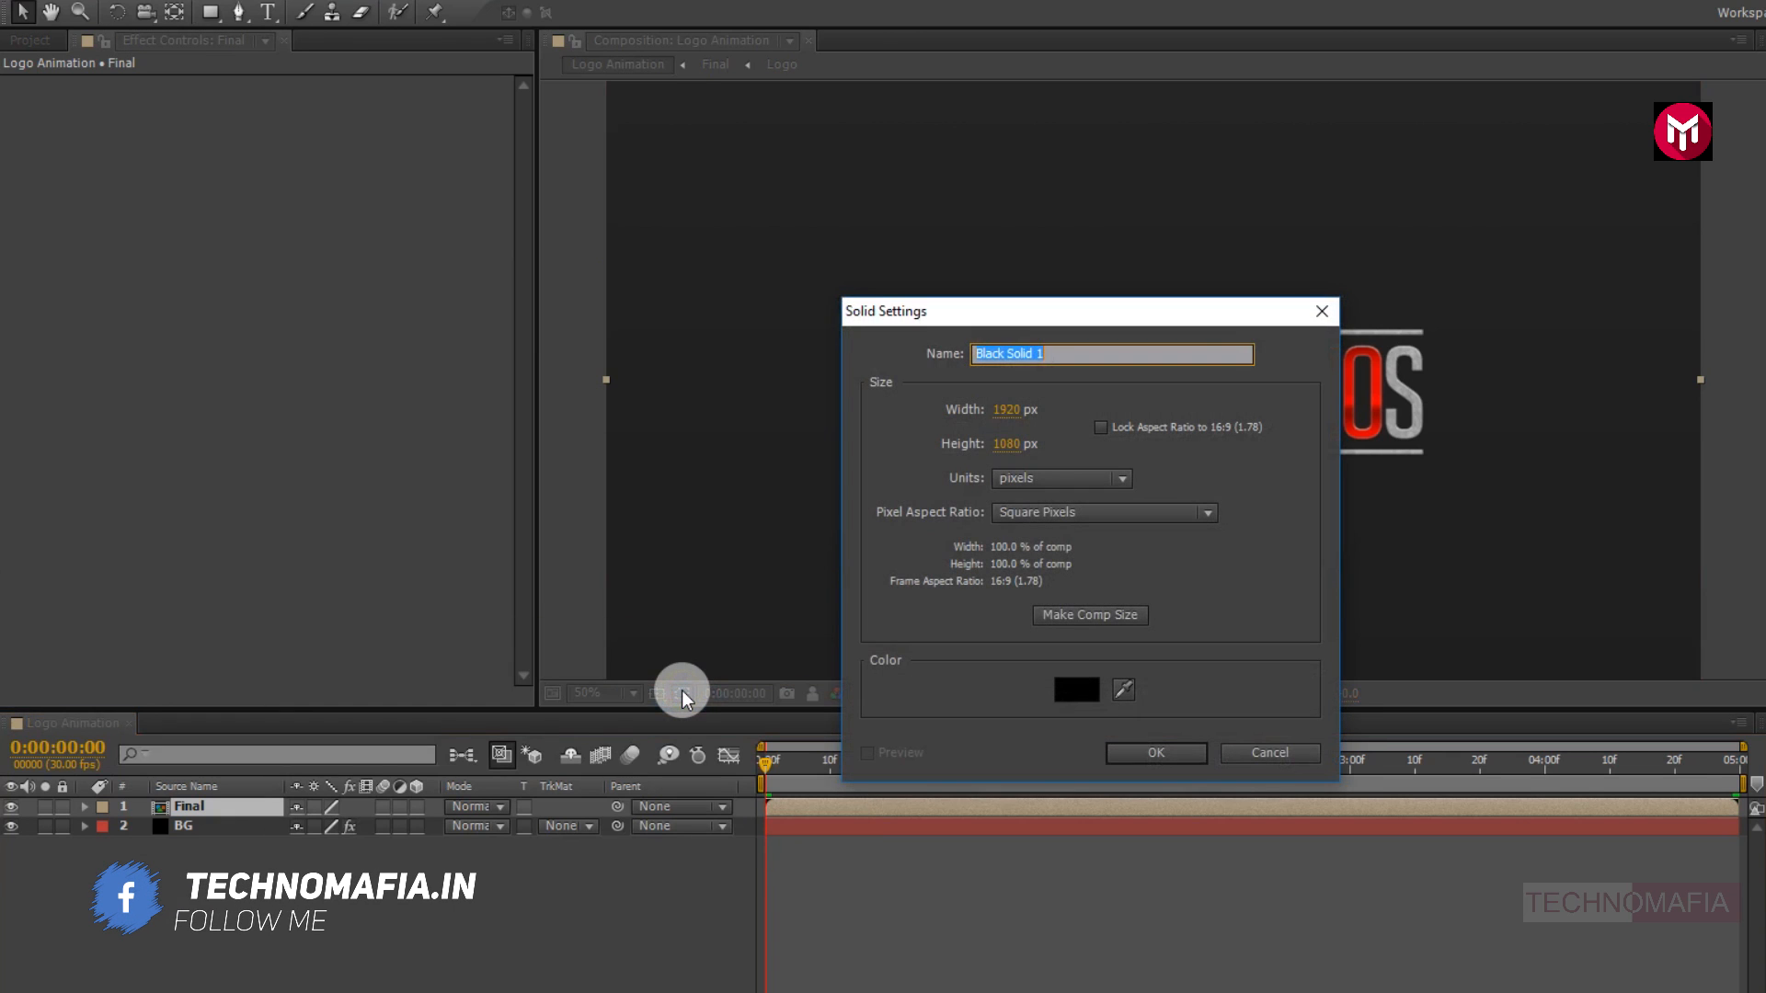
type("Frame")
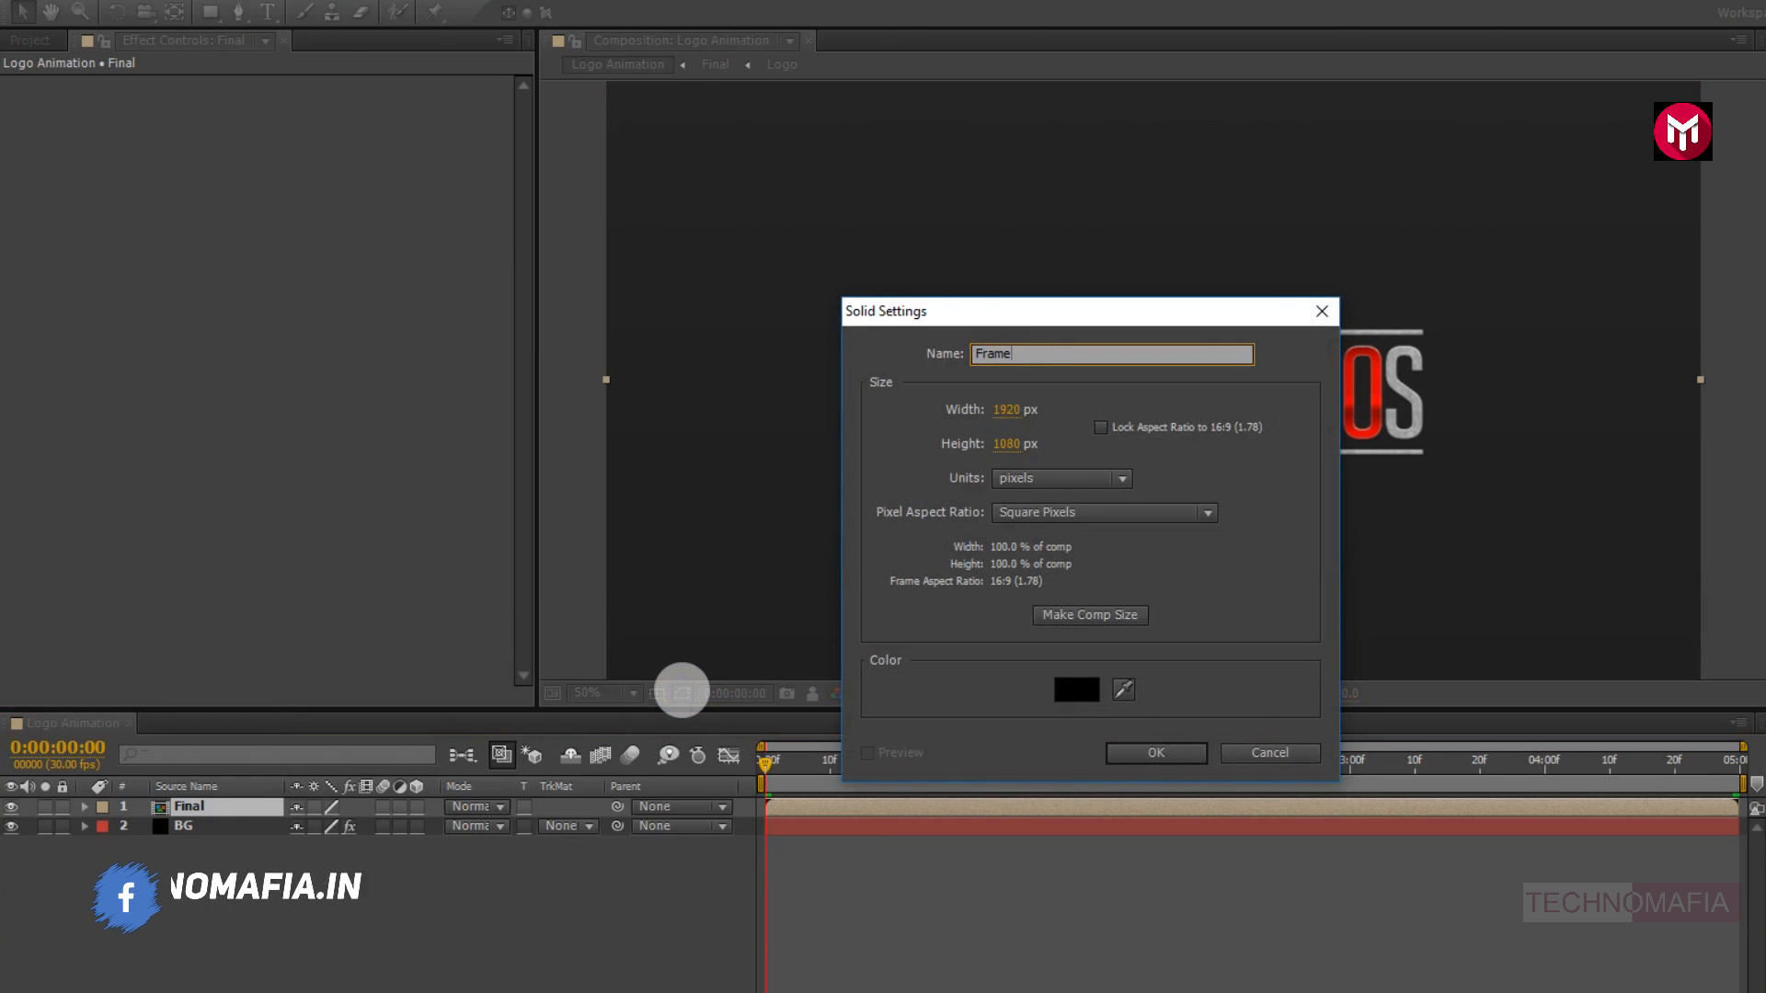
left_click(1124, 746)
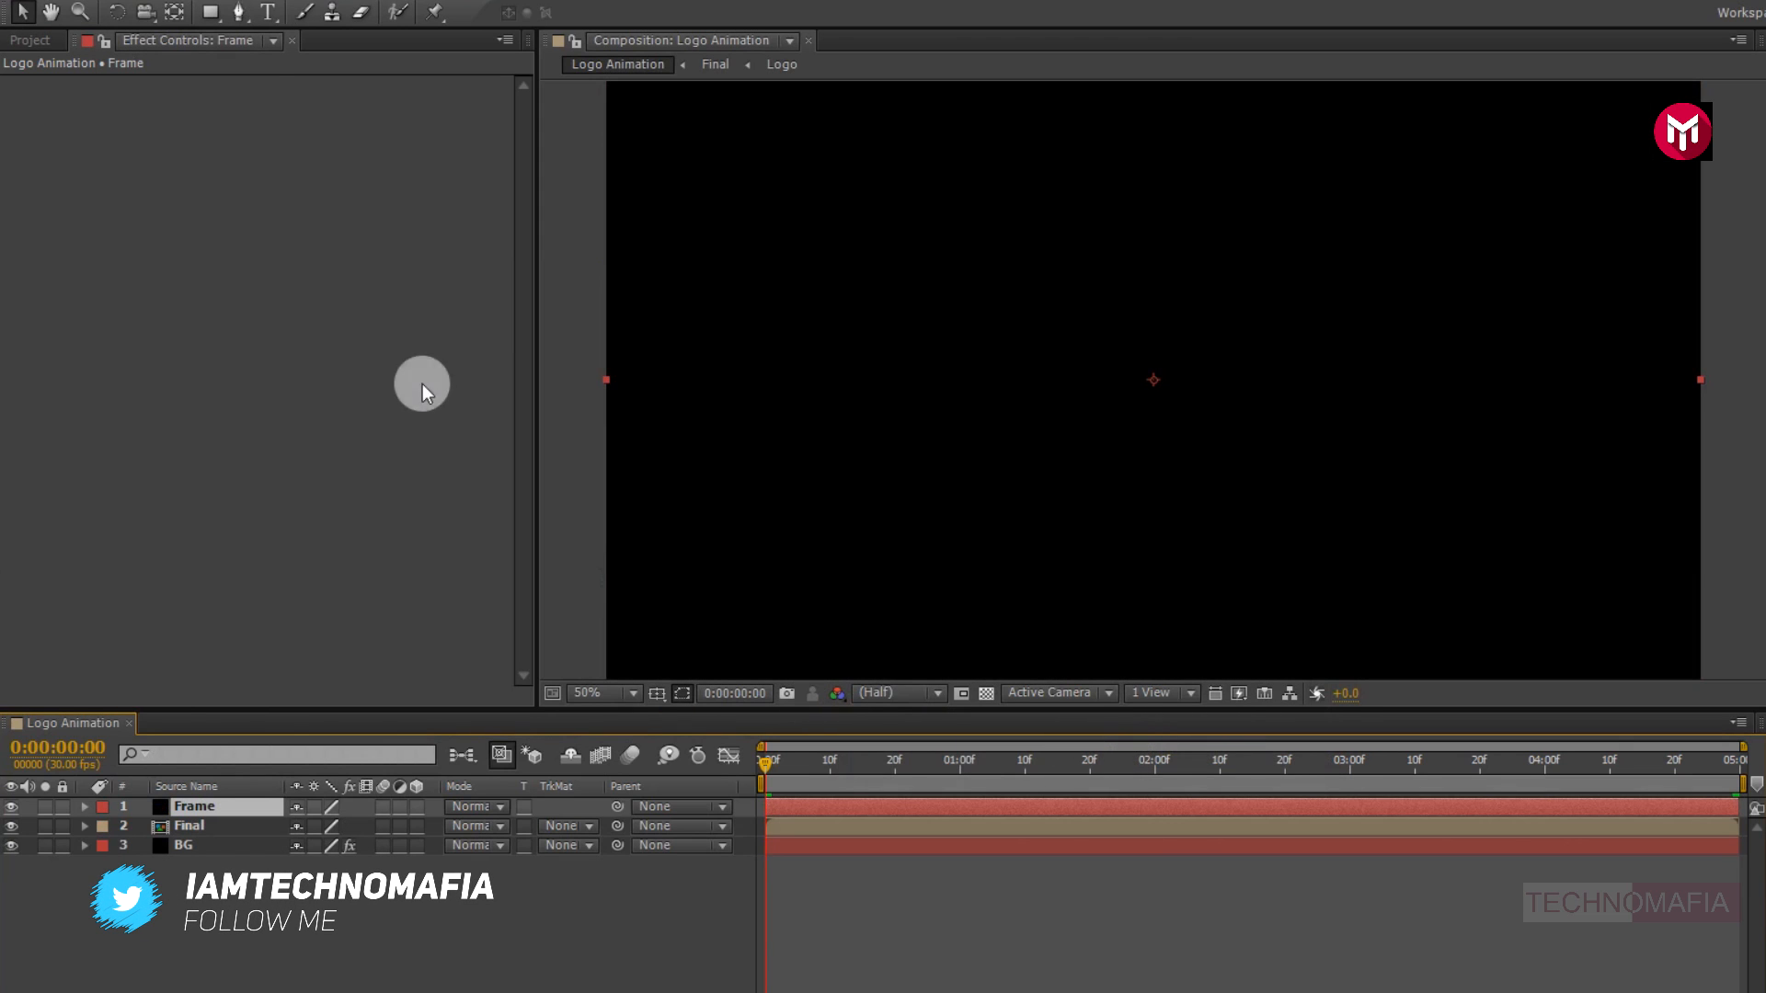
Using the Title/Action Safe guides, draw a rectangular mask on Frame spanning beyond the full width at title-safe height, and set it to Subtract
left_click(213, 15)
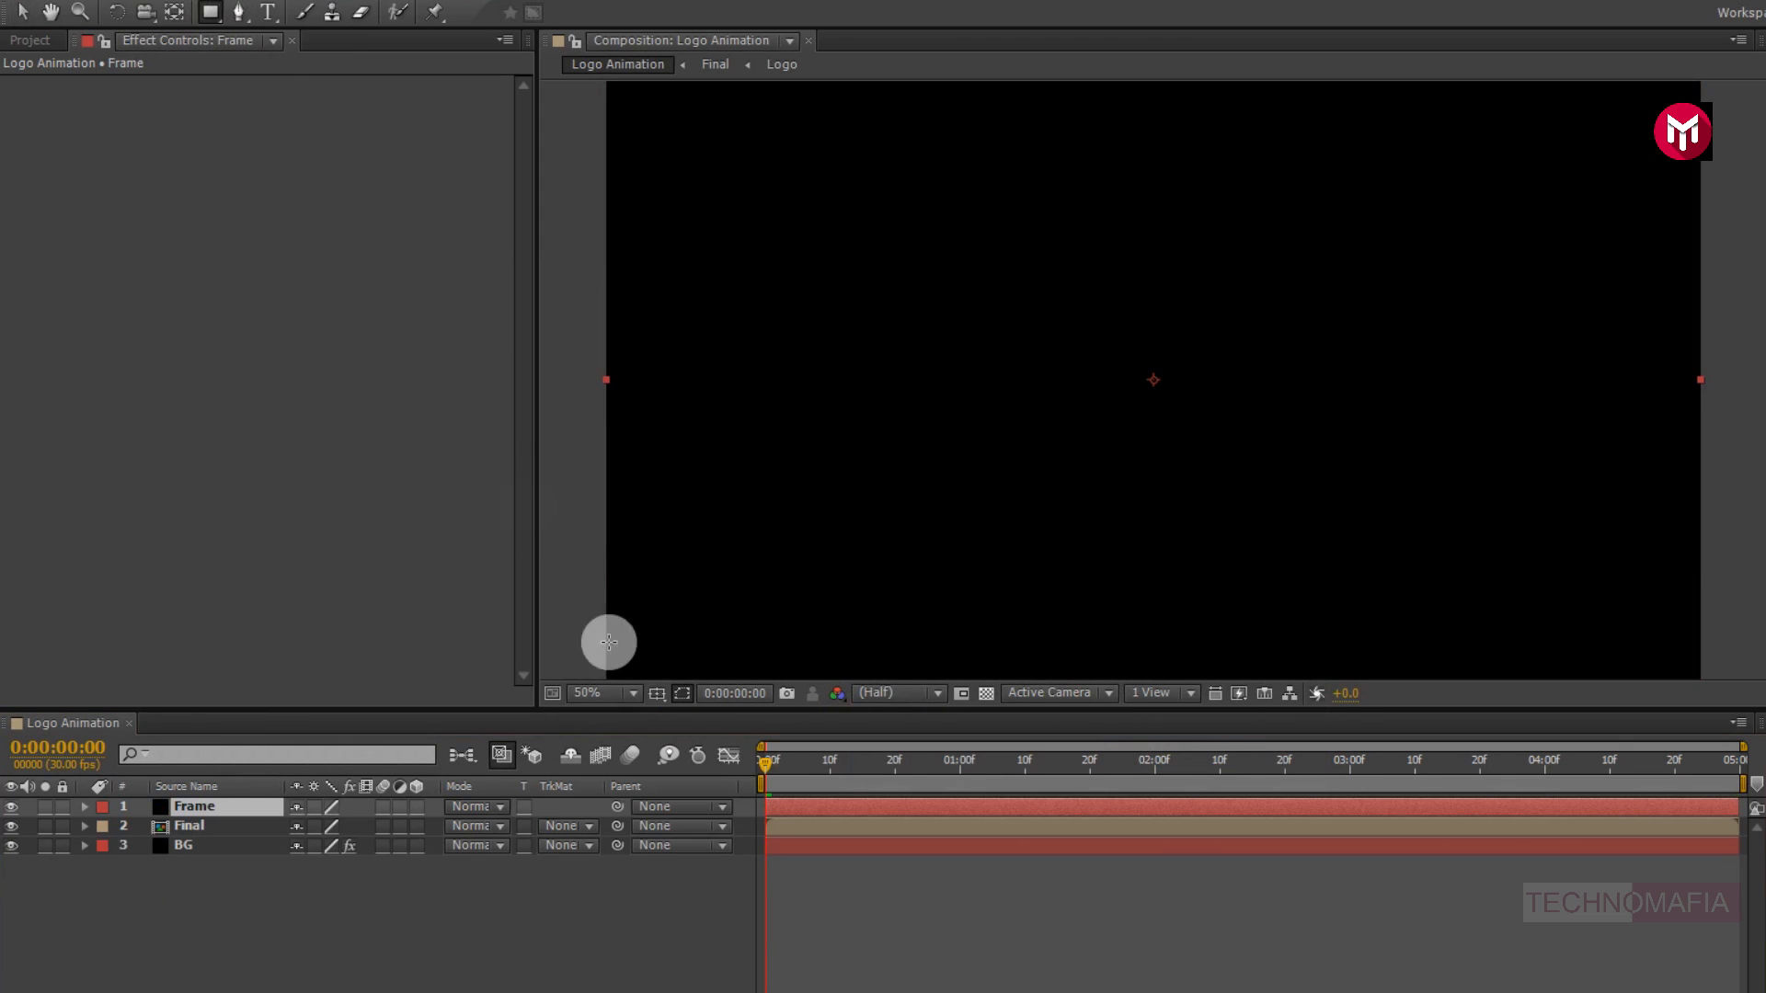
left_click(650, 697)
left_click(660, 720)
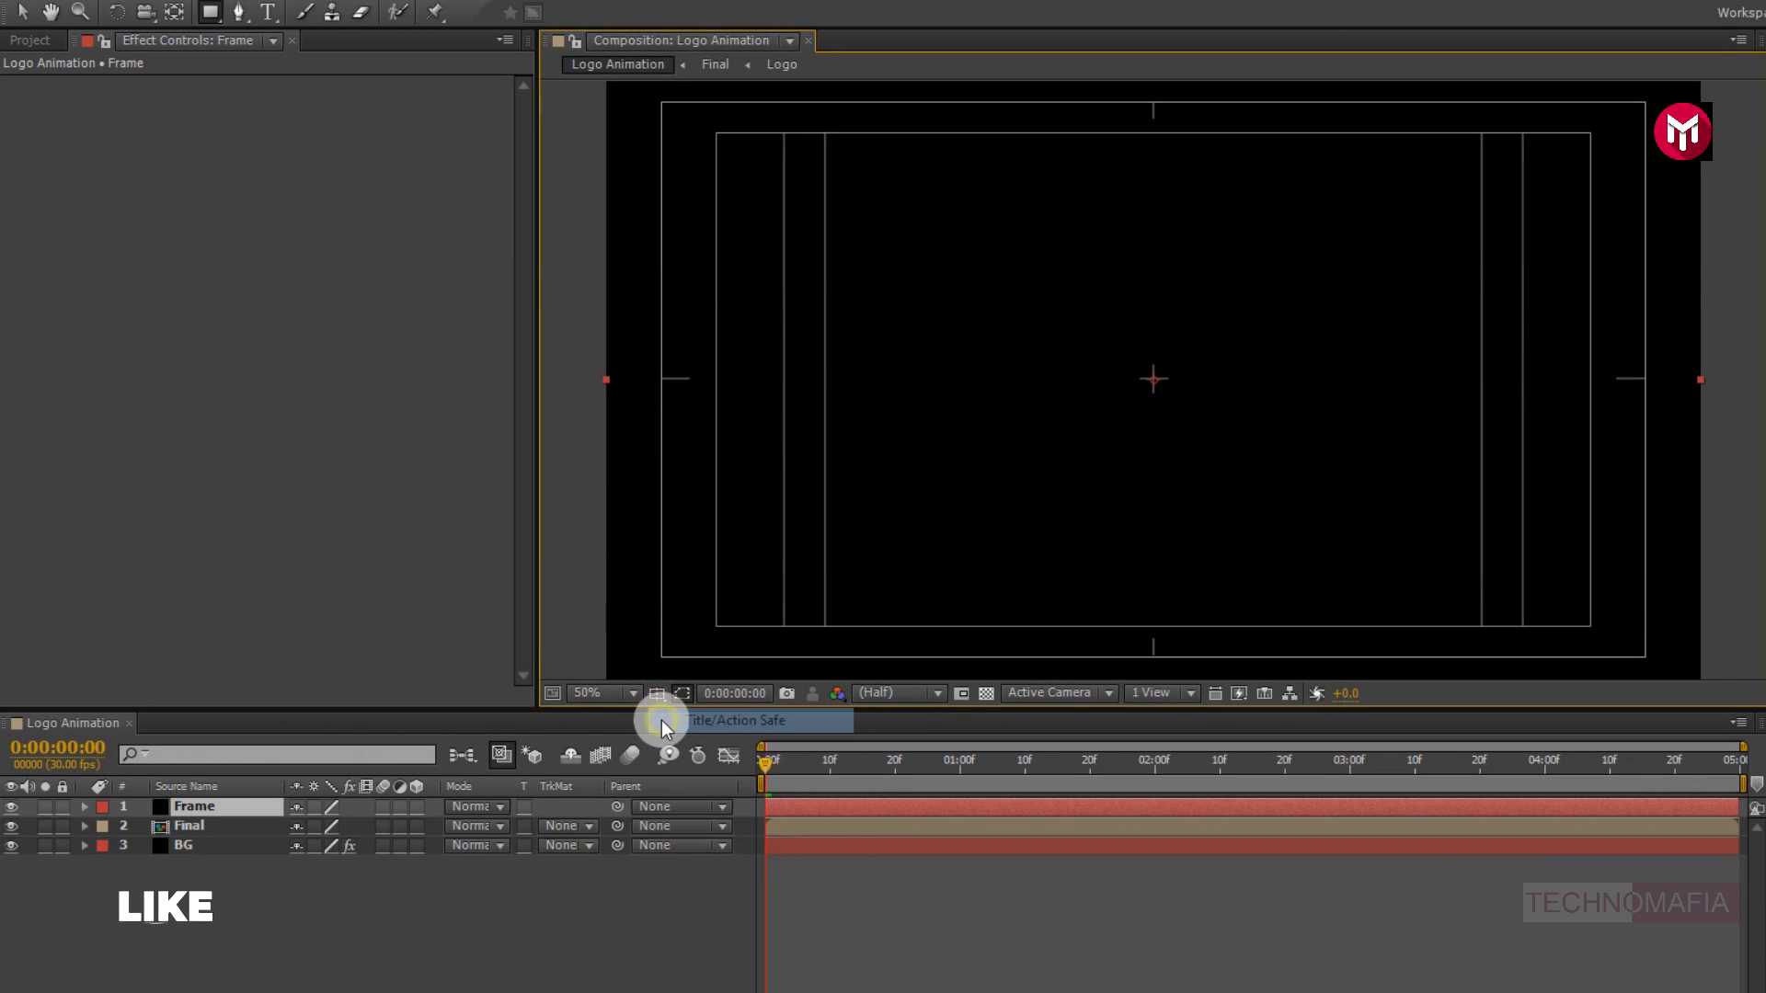
left_click_drag(566, 135, 1723, 629)
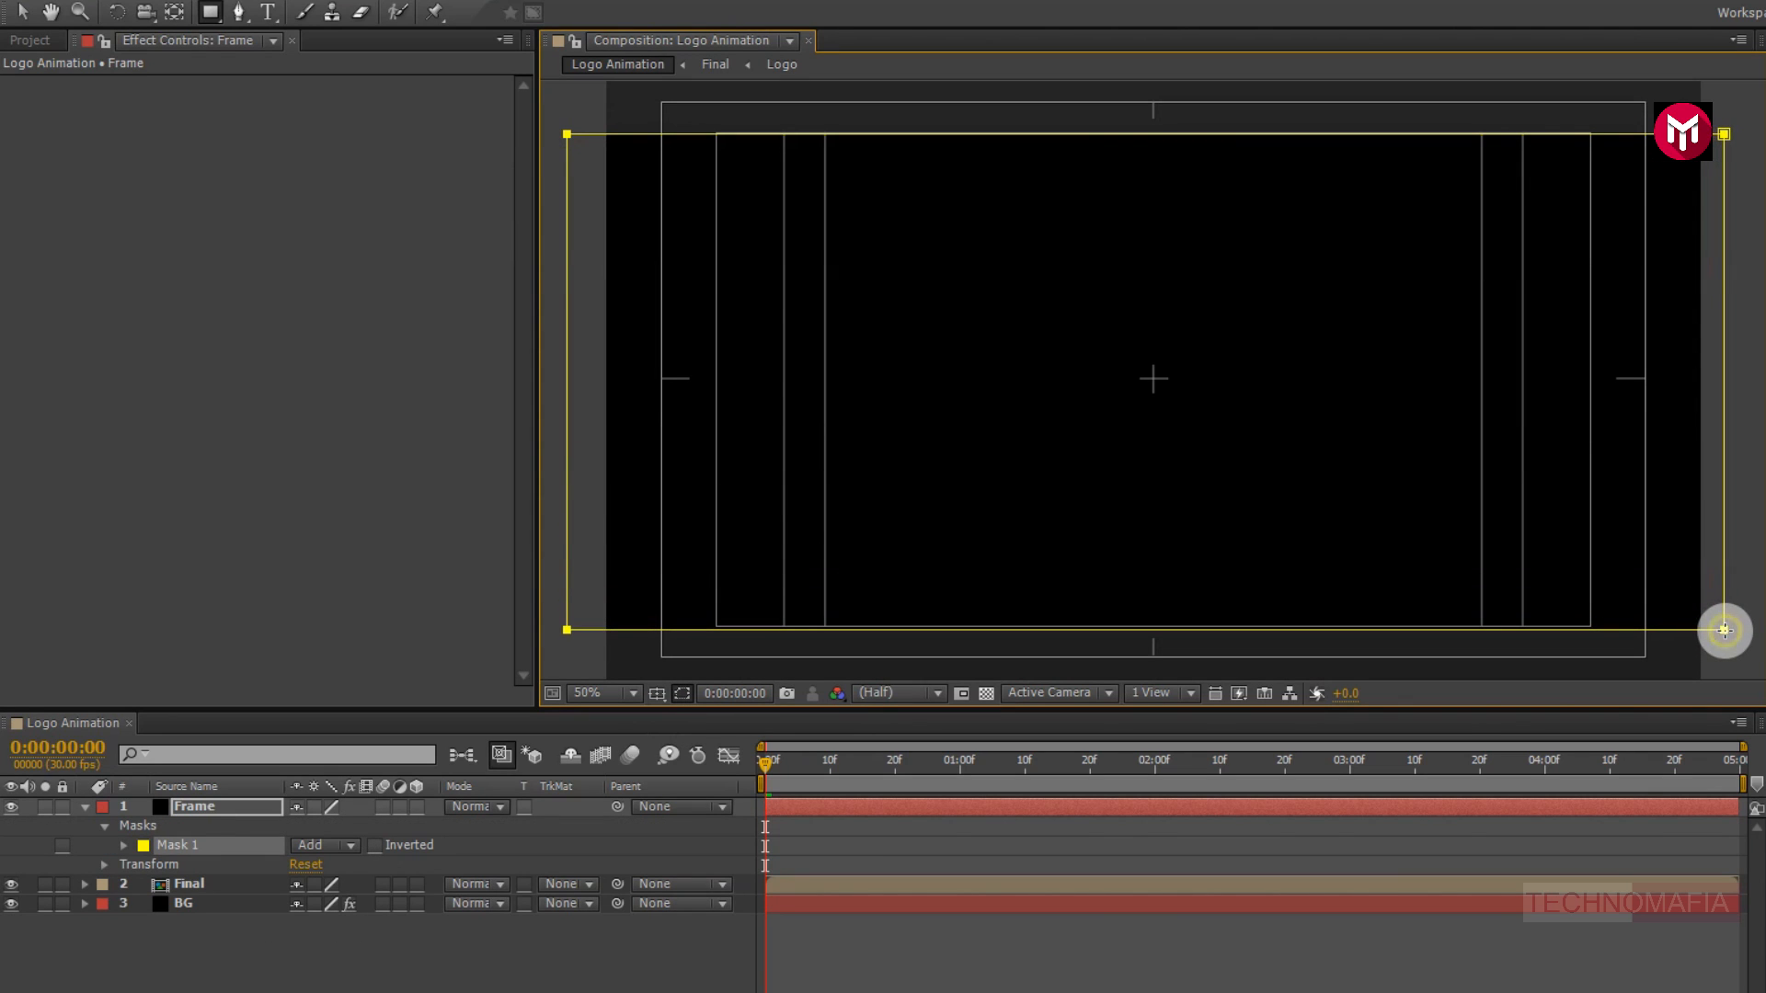
left_click(323, 845)
left_click(342, 922)
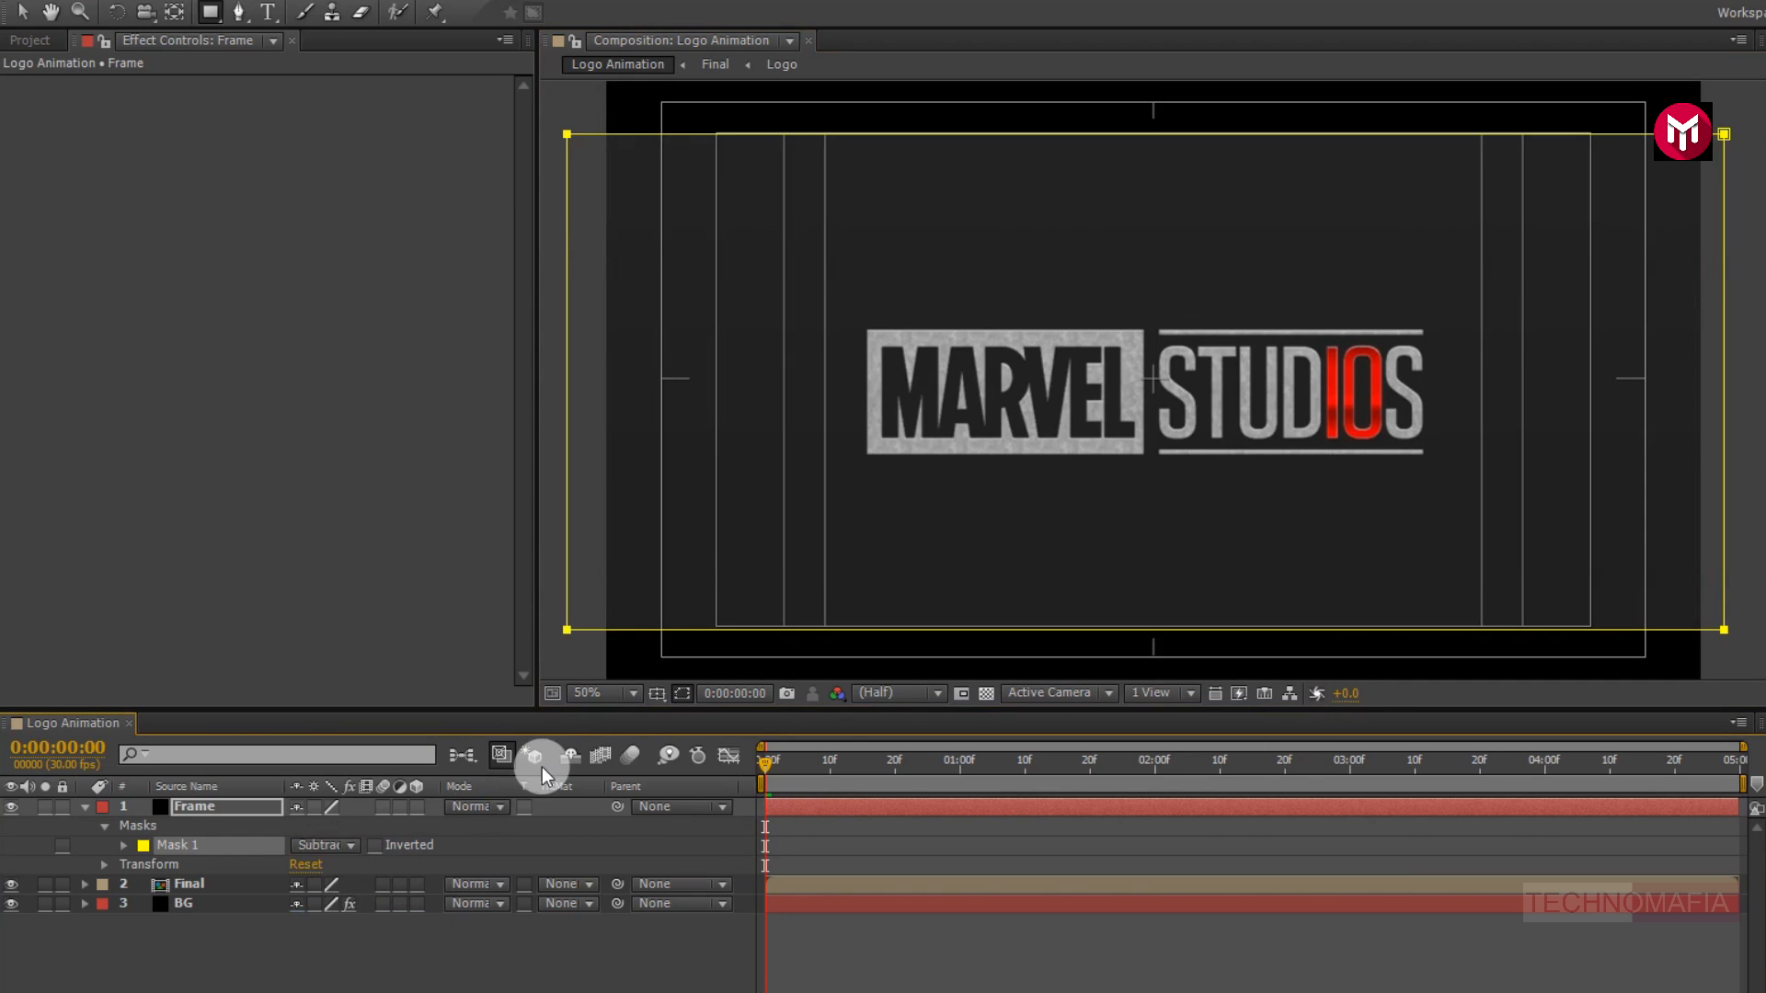
Hide the Title/Action Safe guides and play back the Logo Animation composition from the first frame
left_click(657, 693)
left_click(659, 720)
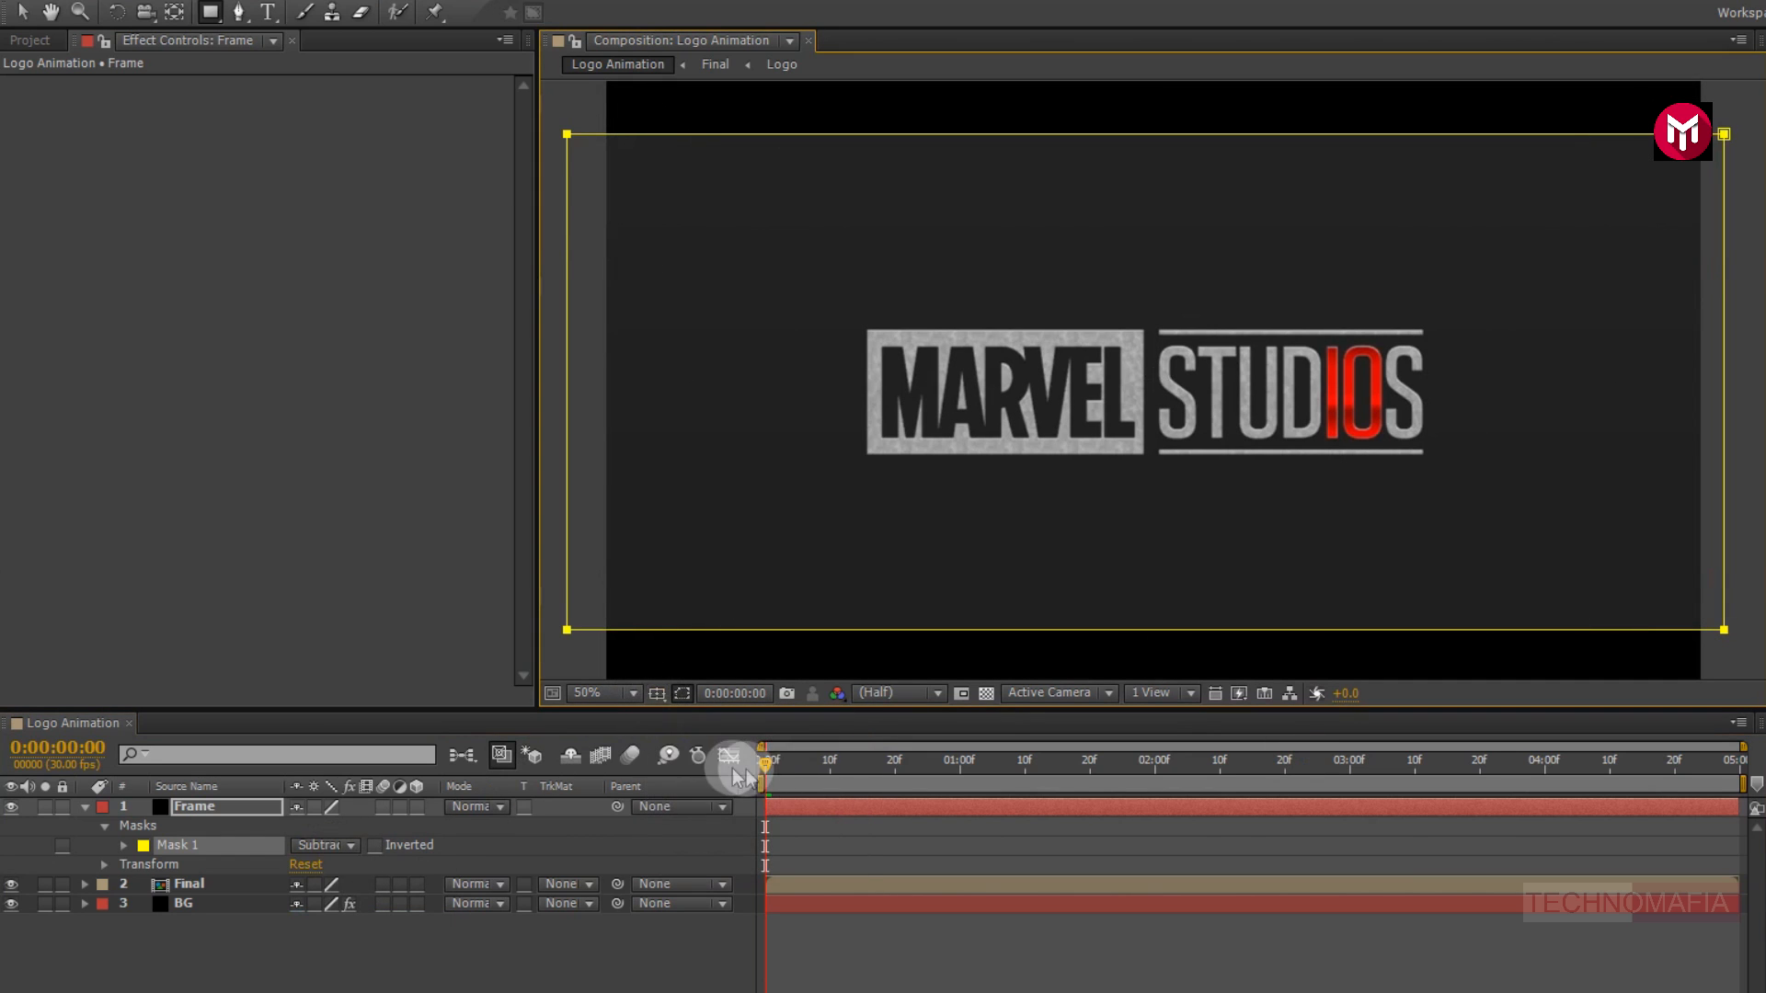
left_click(761, 769)
key("space")
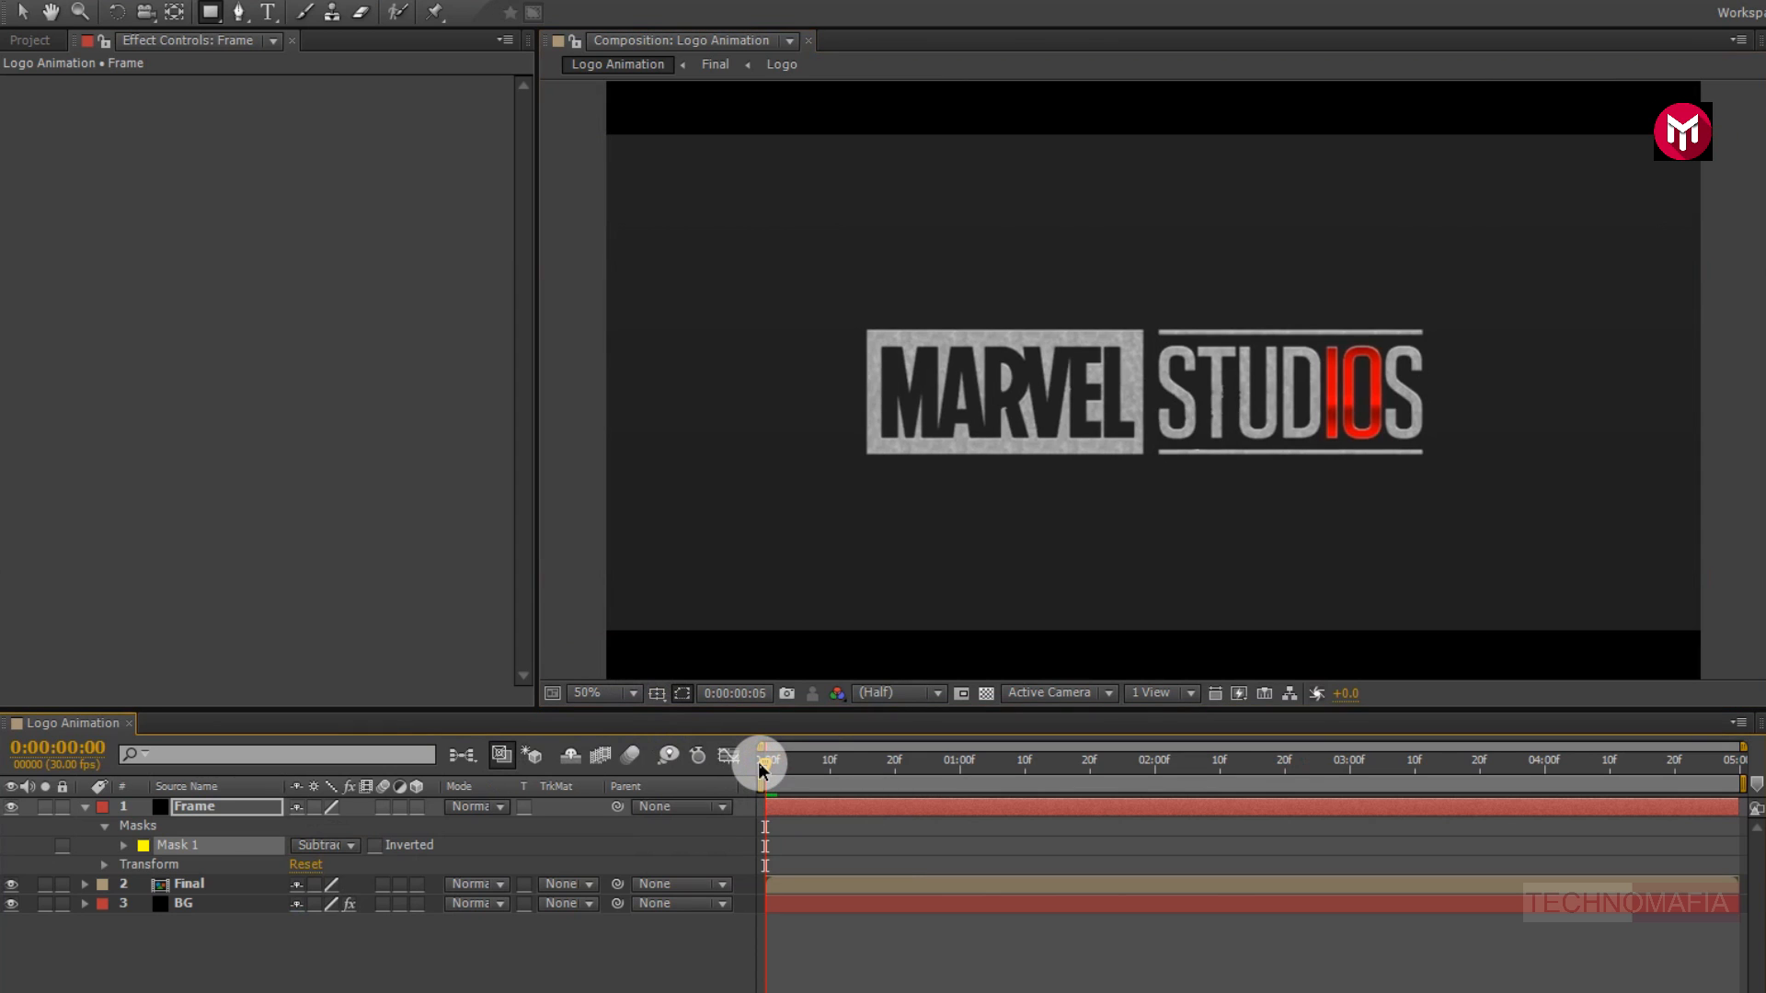